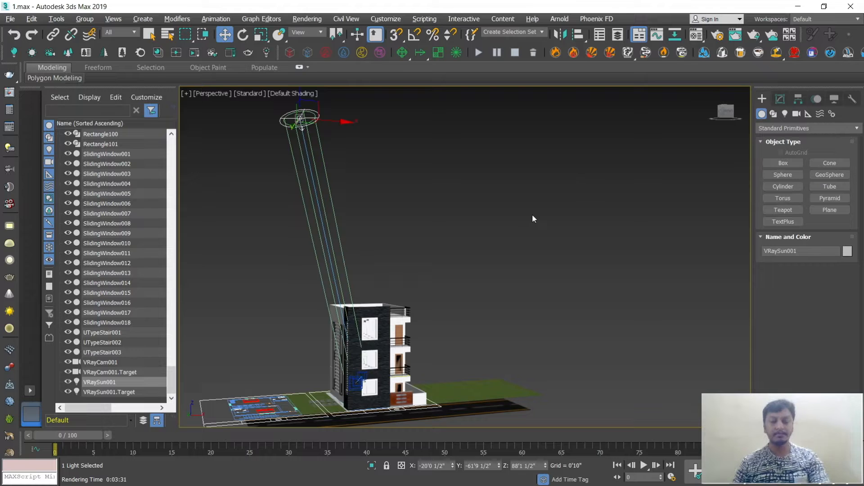
Examine the building and its VRaySun from several angles in the Perspective view
scroll(482, 312, "up", 6)
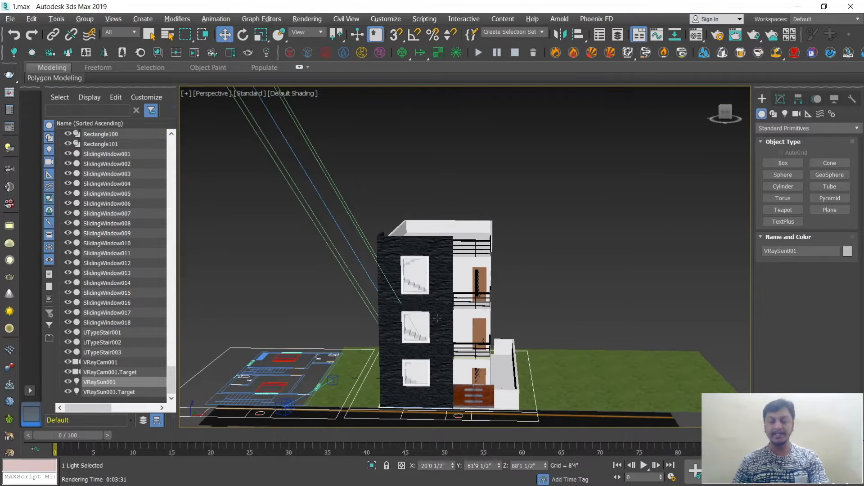
scroll(431, 324, "down", 2)
middle_click_drag(433, 325, 451, 316, "alt")
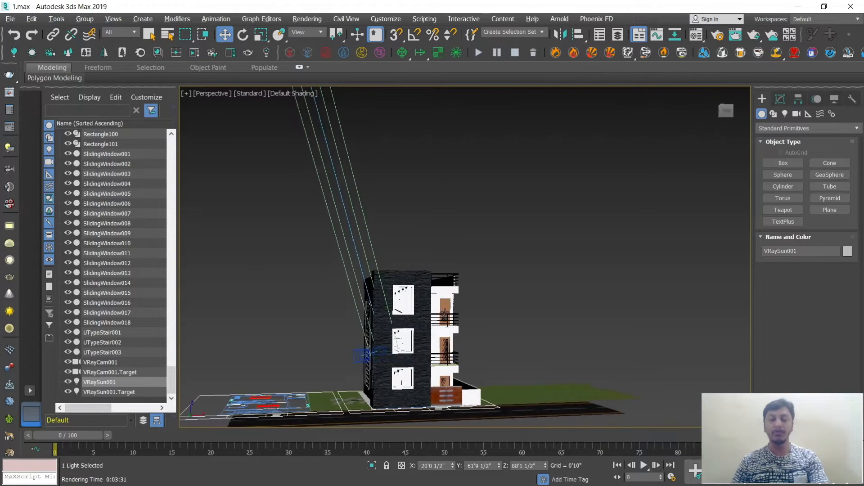
scroll(451, 317, "down", 2)
scroll(451, 316, "up", 3)
scroll(478, 351, "up", 1)
middle_click_drag(479, 350, 446, 298)
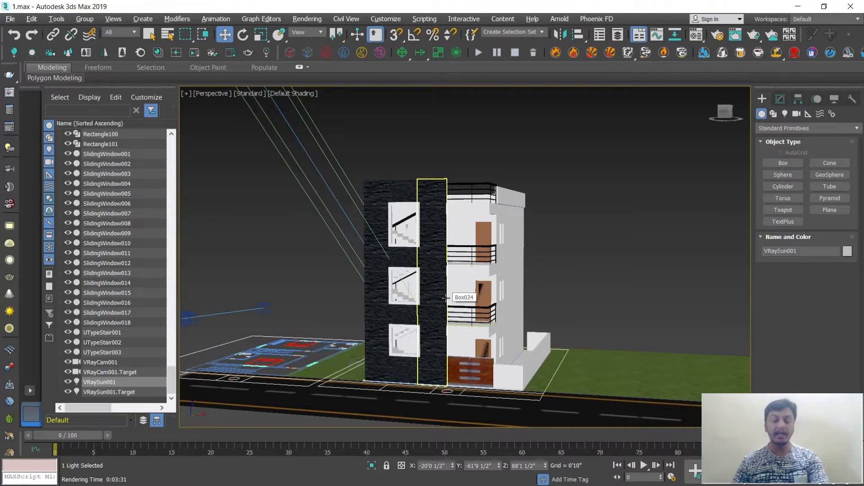
scroll(446, 298, "down", 1)
middle_click_drag(385, 283, 482, 298, "alt")
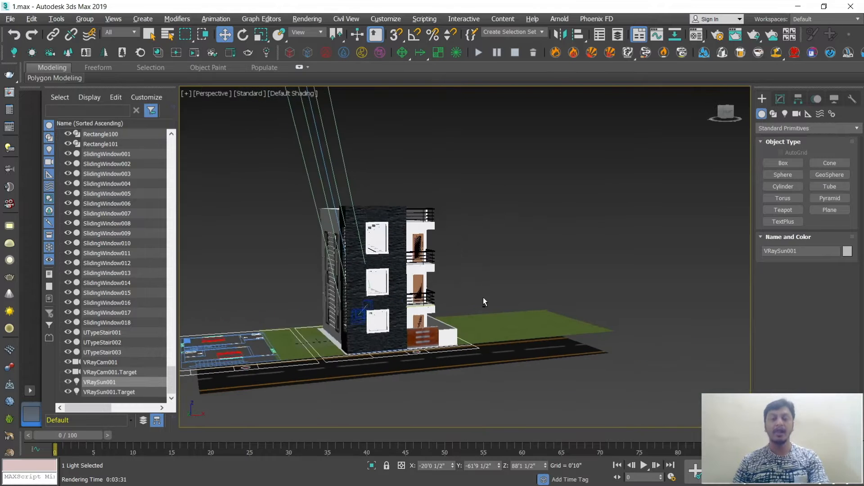
scroll(483, 298, "down", 2)
middle_click_drag(427, 315, 431, 281, "alt")
scroll(421, 280, "up", 2)
scroll(422, 280, "down", 2)
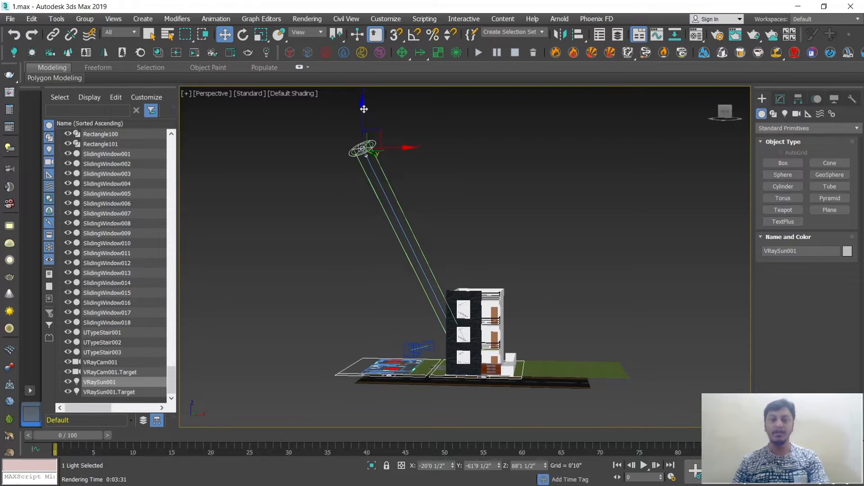
scroll(363, 108, "up", 2)
scroll(474, 282, "down", 3)
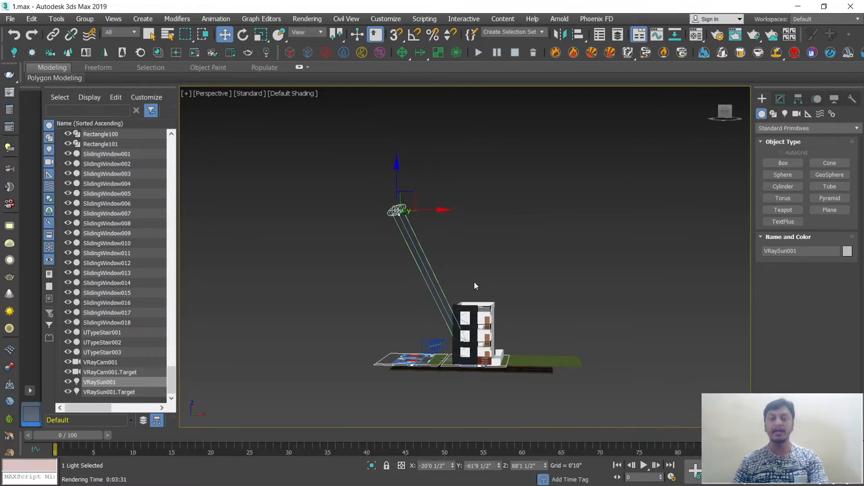
Lower the VRaySun to a height of about 11'1", then test-render the VRayCam001 view with safe frames shown
scroll(404, 256, "up", 1)
left_click_drag(340, 113, 345, 322)
key("c")
key("shift+f")
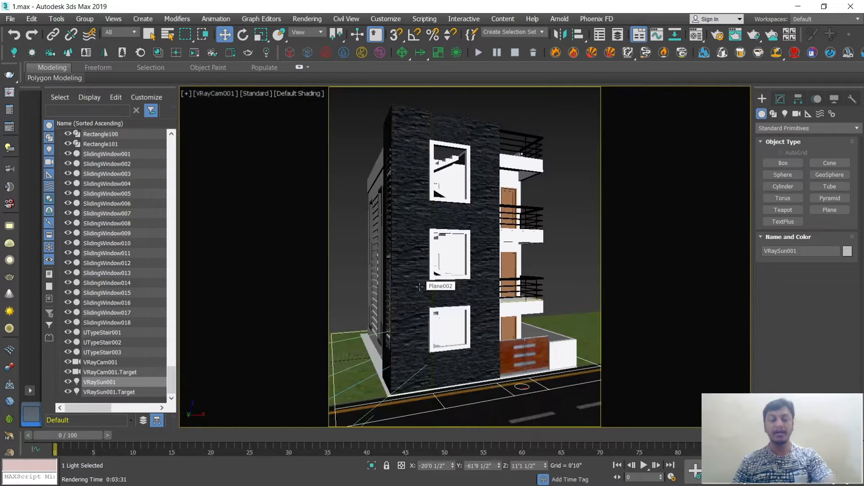
key("shift+q")
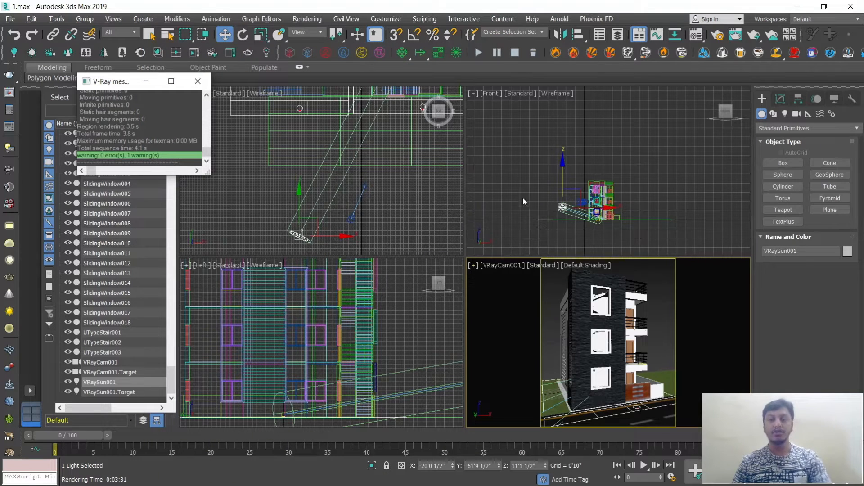
Lower the VRaySun below ground level in the Front view to about Z -15'3" and test-render the camera view
scroll(522, 201, "down", 2)
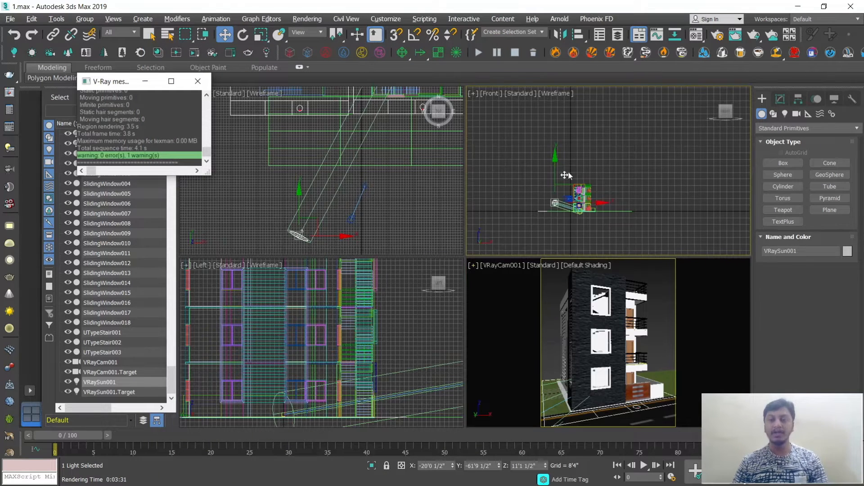
left_click_drag(557, 163, 557, 181)
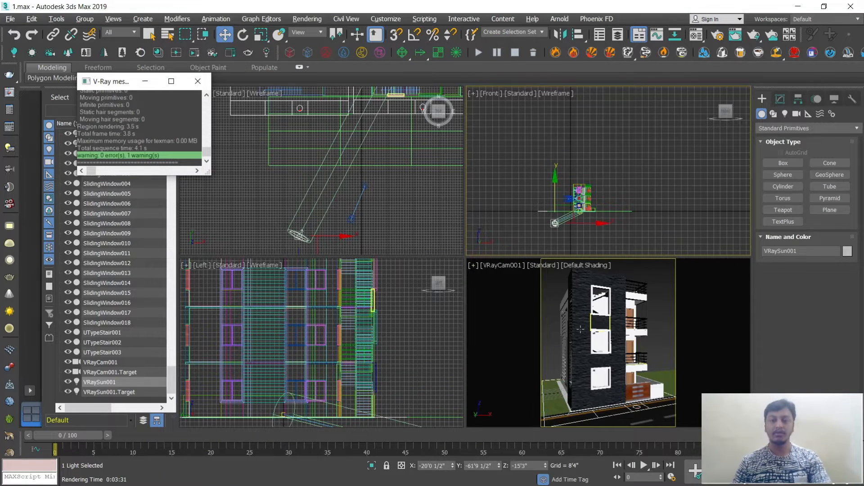
right_click(547, 316)
key("alt+w")
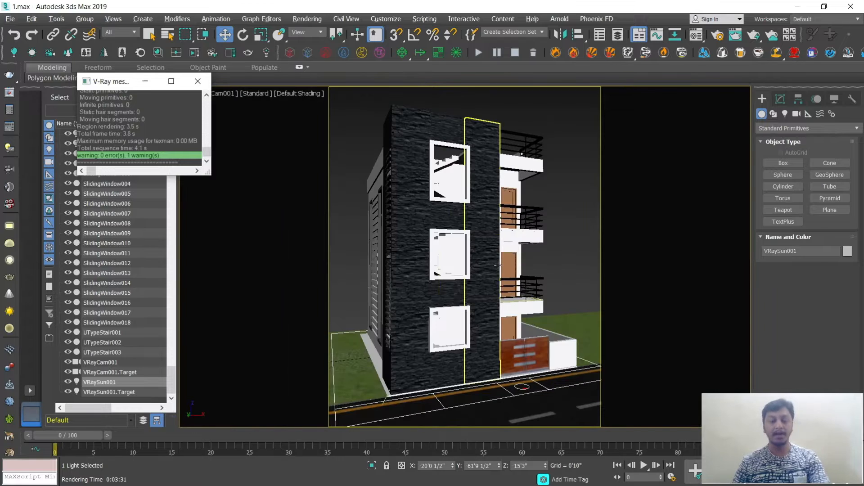
key("shift+q")
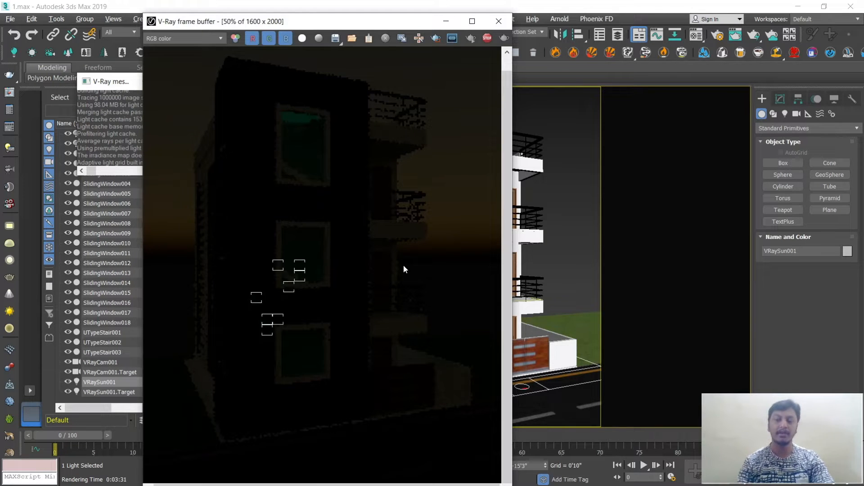
Raise the VRaySun to about Z -8'2 1/2", test-render the camera view, and close the render windows
left_click(498, 22)
scroll(542, 222, "up", 4)
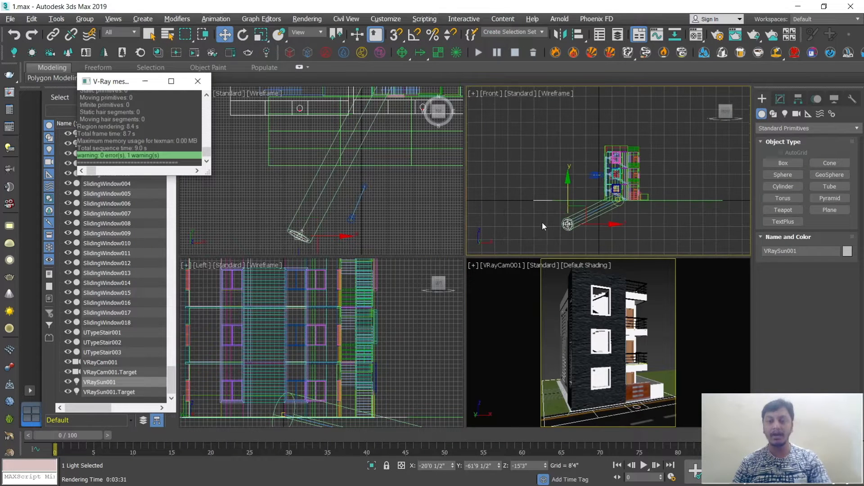
right_click(555, 311)
key("alt+w")
key("shift+q")
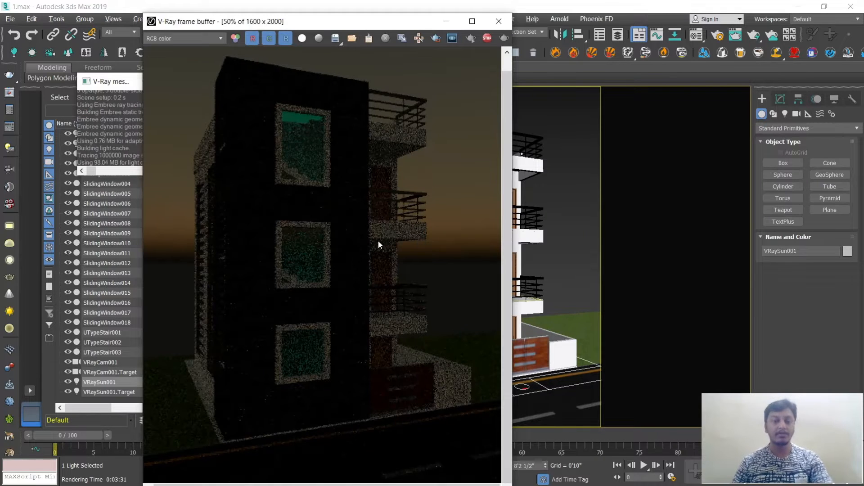
left_click(498, 21)
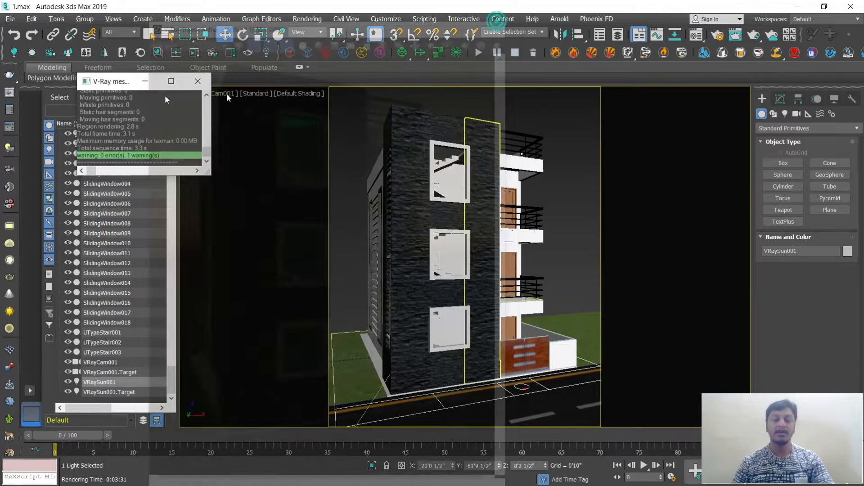
left_click(197, 81)
Return to the Perspective view, bring the whole building and road into view, and clear the sun selection
key("p")
scroll(462, 216, "up", 3)
scroll(520, 212, "down", 2)
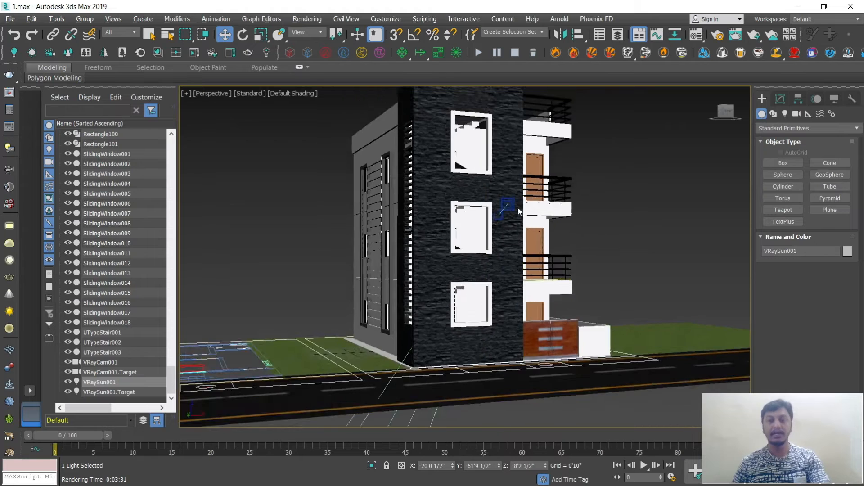
scroll(519, 211, "down", 4)
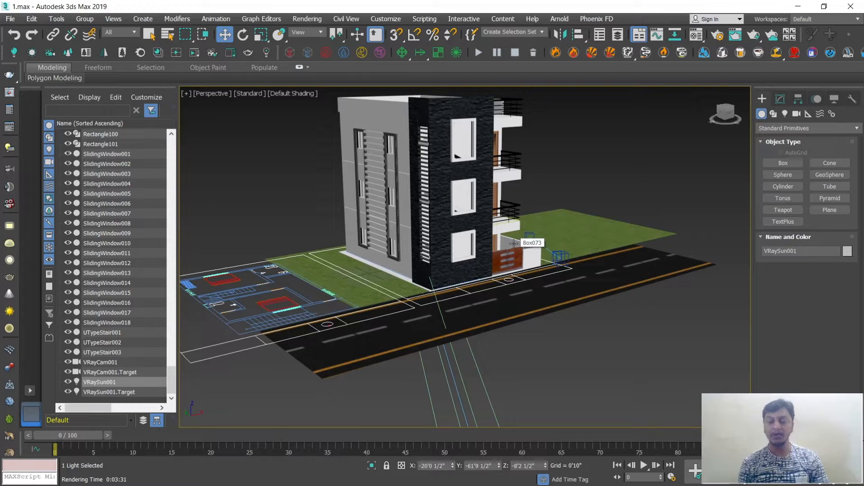
left_click(583, 351)
middle_click_drag(567, 331, 547, 352)
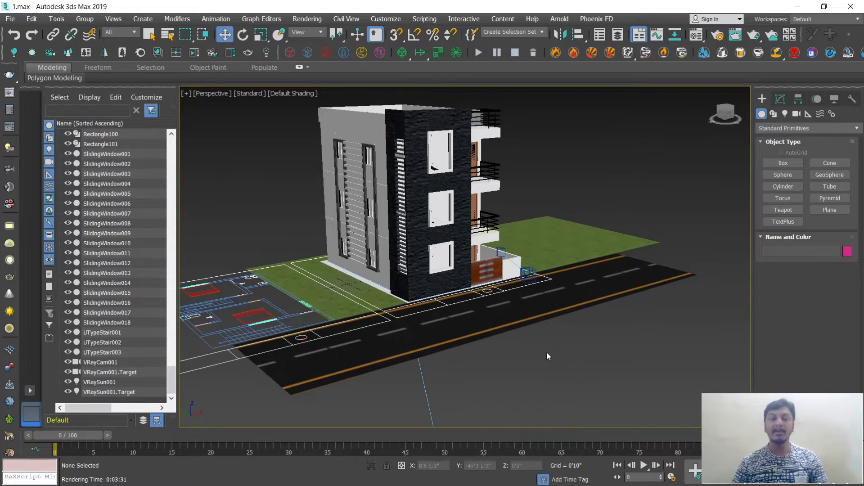
Draw a plane VRayLight over the building's facade in the Front view, about 25'6" long and 36'2" wide
left_click(9, 230)
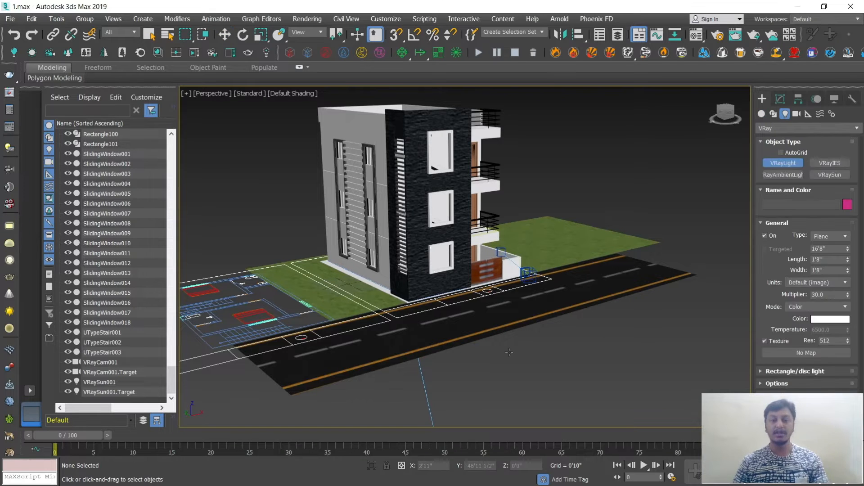
key("alt+w")
middle_click(534, 235)
key("alt+w")
scroll(504, 271, "up", 6)
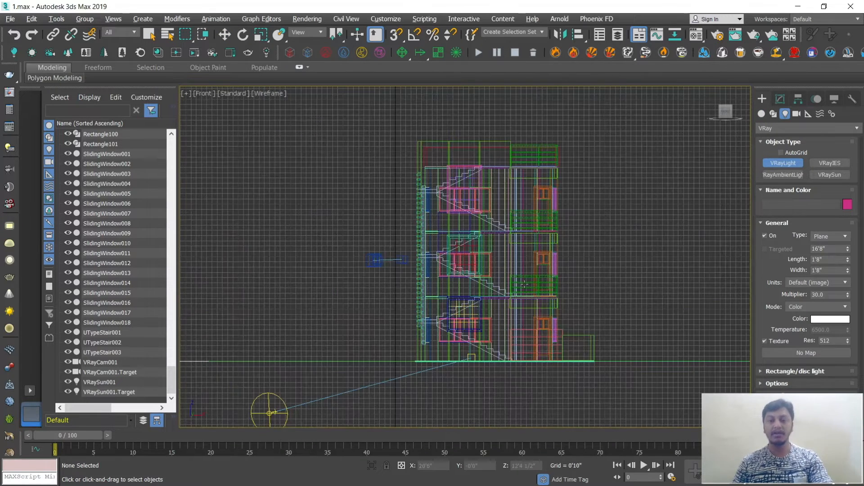
scroll(418, 158, "down", 4)
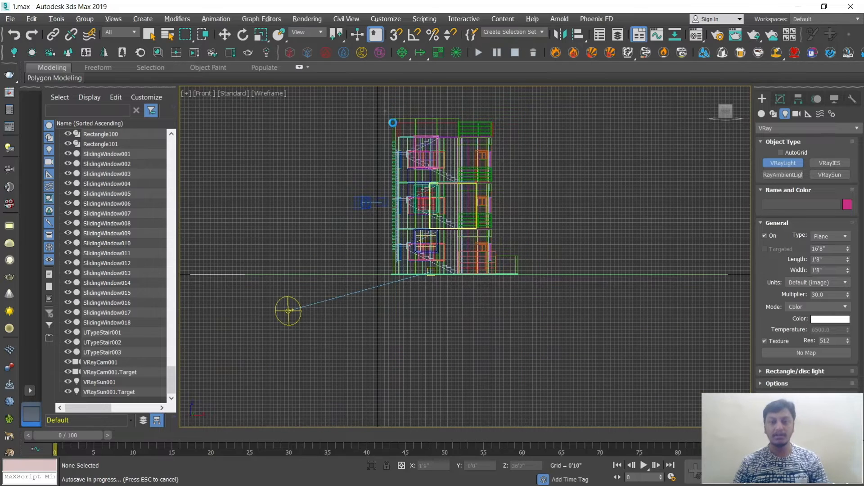
left_click_drag(386, 111, 498, 273)
Move the plane light out in front of the building to about Y -43'2 1/2", facing the facade
key("w")
key("alt+w")
middle_click(527, 343)
key("alt+w")
scroll(495, 306, "down", 3)
middle_click_drag(356, 174, 393, 200, "alt")
scroll(393, 201, "up", 1)
left_click_drag(393, 201, 565, 208)
scroll(554, 303, "up", 3)
scroll(554, 303, "down", 4)
middle_click_drag(561, 293, 515, 290, "alt")
scroll(518, 281, "up", 3)
left_click(571, 194)
left_click(585, 233)
scroll(517, 279, "down", 4)
middle_click_drag(505, 285, 602, 231, "alt")
Enable the Double-sided and Invisible options for the plane light
left_click(780, 99)
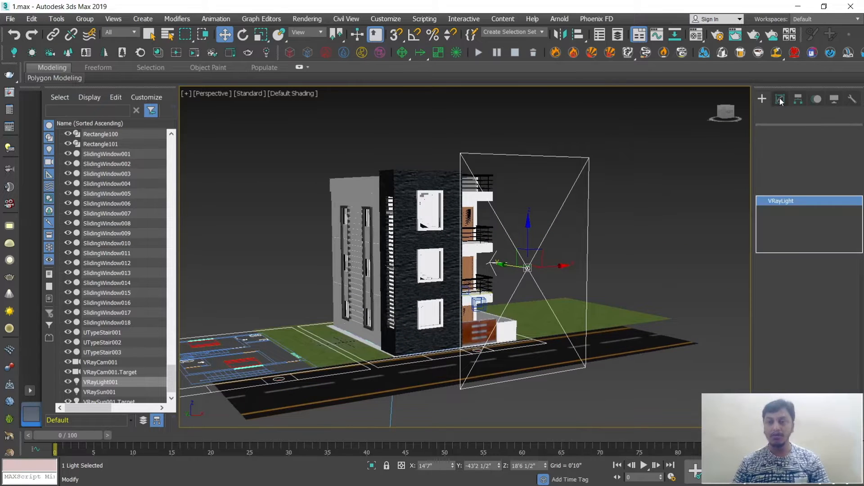
left_click_drag(862, 310, 862, 350)
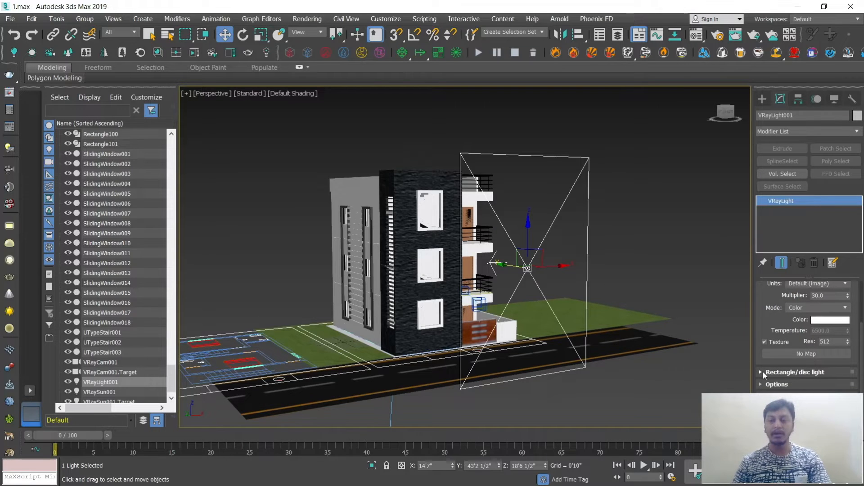
left_click(761, 385)
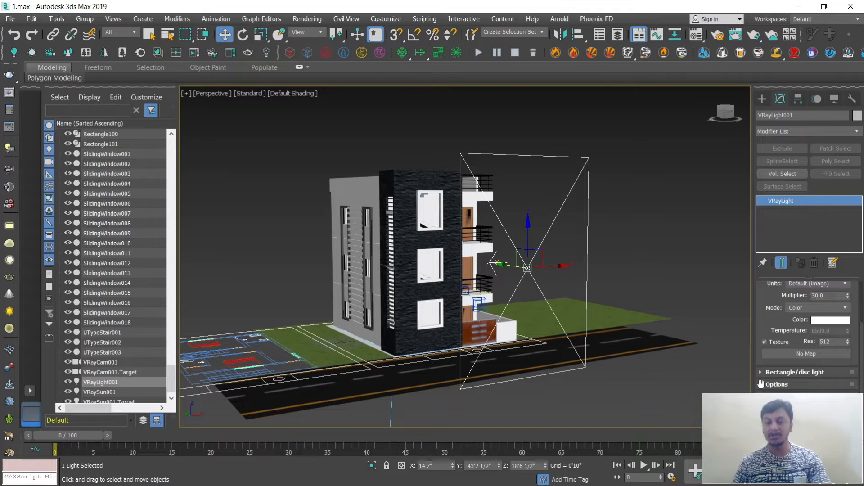
scroll(857, 319, "down", 3)
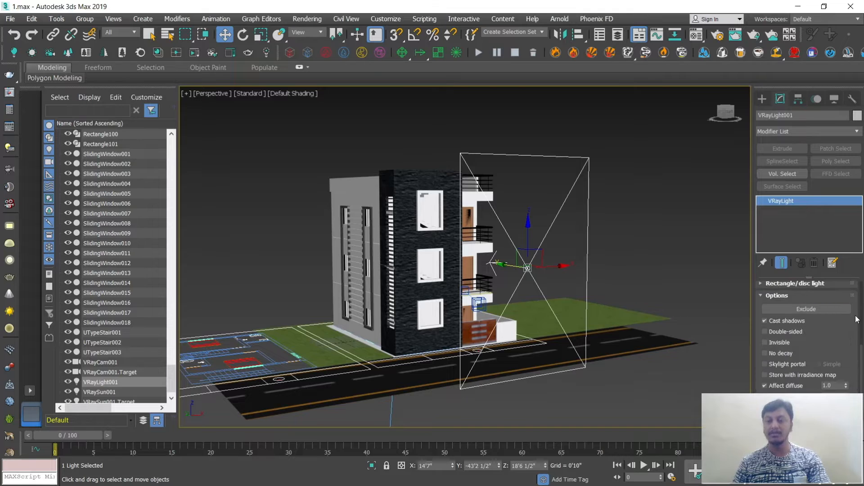
left_click(764, 332)
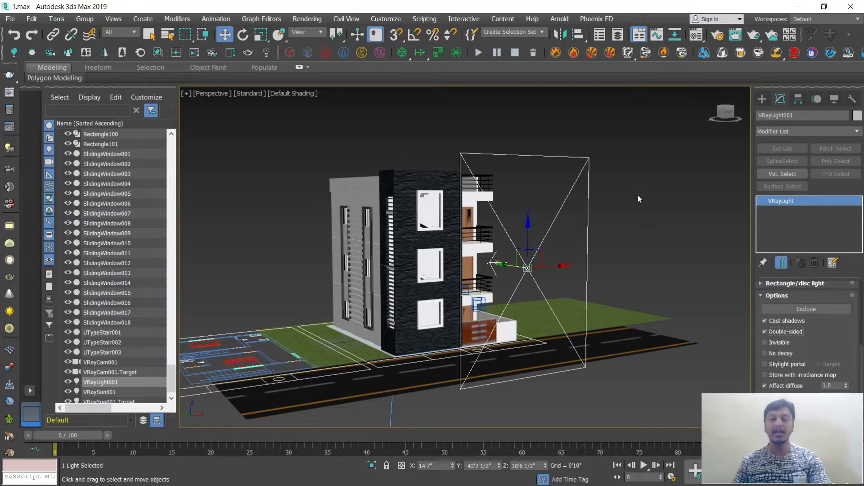
left_click(765, 342)
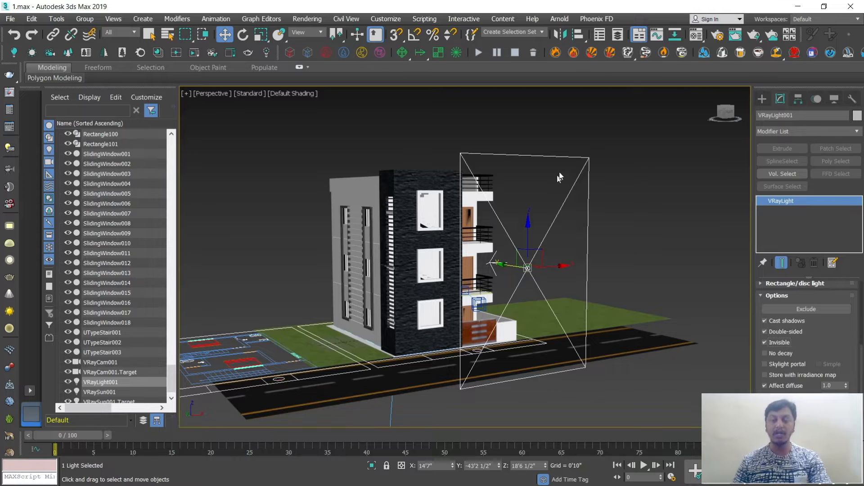
Test-render the VRayCam001 view with safe frames shown to check the plane light's brightness on the facade
scroll(832, 334, "up", 5)
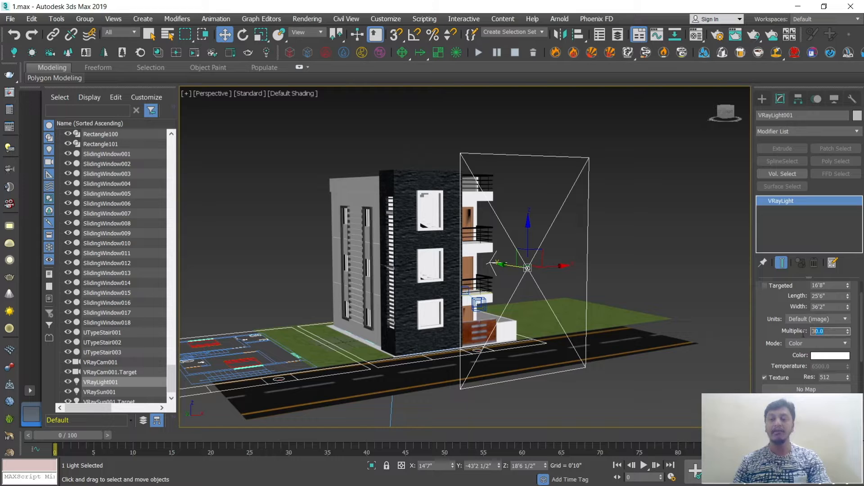
left_click(645, 223)
key("c")
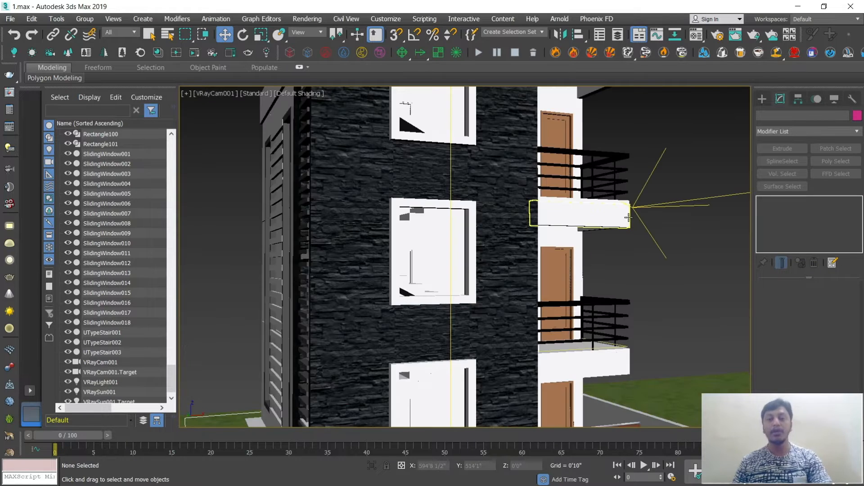
key("shift+f")
key("shift+q")
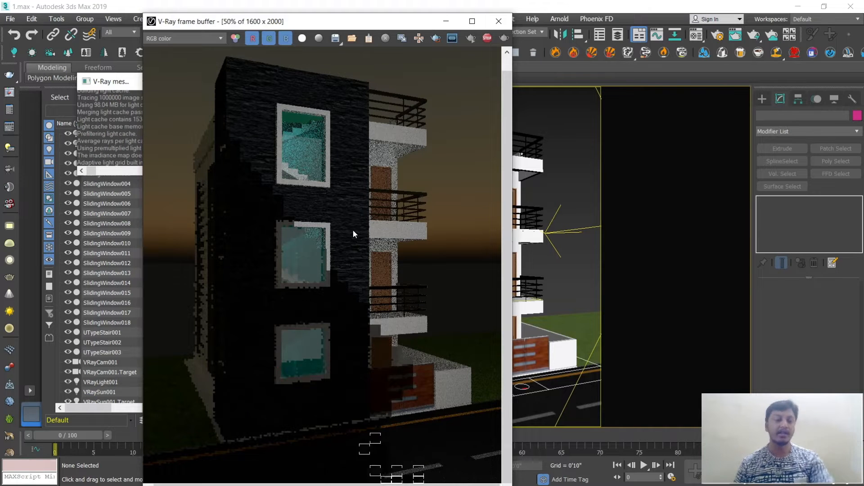
left_click(535, 81)
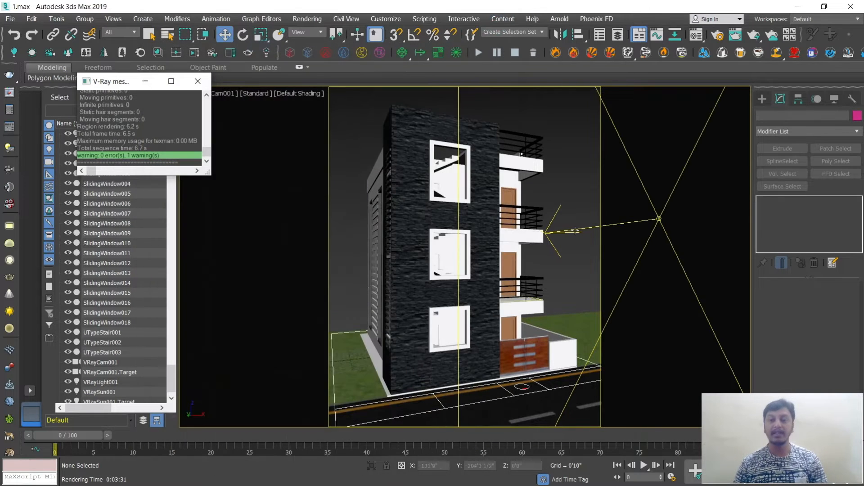
Set the plane light's multiplier to 100 and test-render the camera view again
left_click(575, 230)
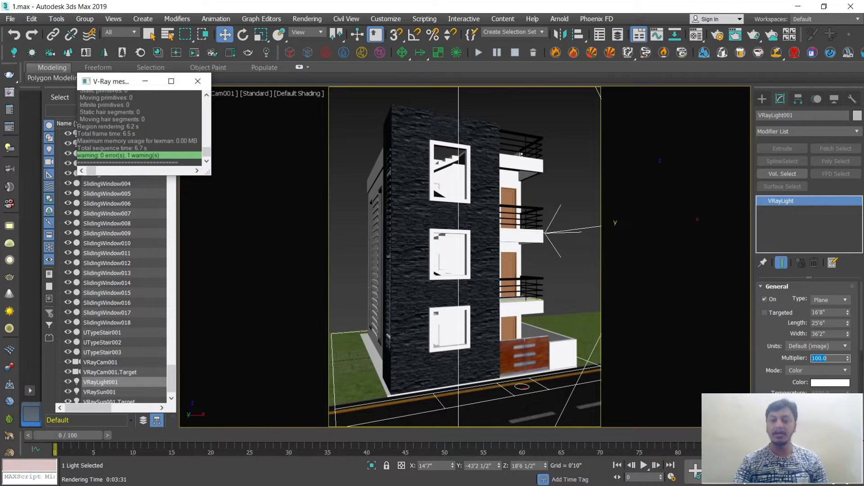
left_click(751, 36)
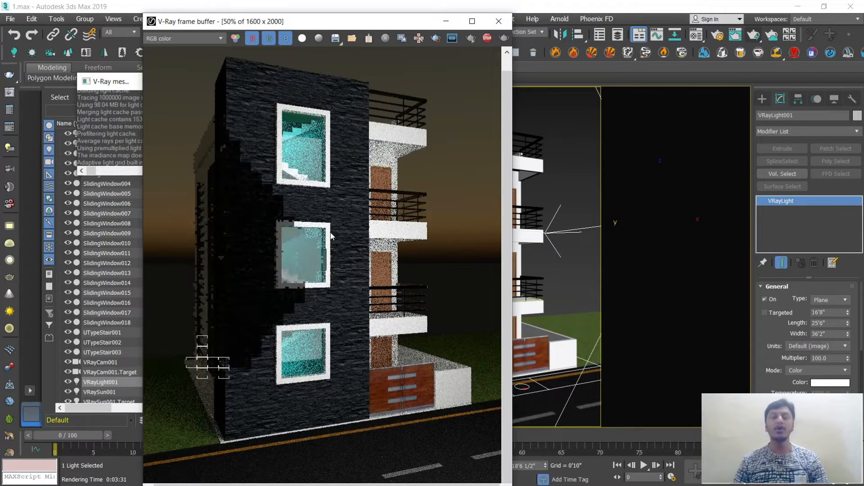
left_click(497, 22)
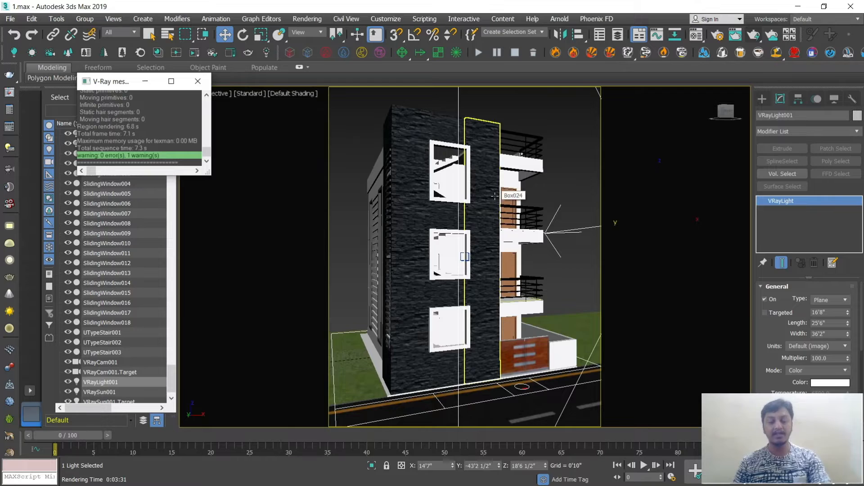
Create a rotated copy of the front plane light in the perspective view and set its Z rotation to -90
key("shift+f")
scroll(491, 229, "down", 6)
middle_click_drag(506, 249, 562, 267, "alt")
key("e")
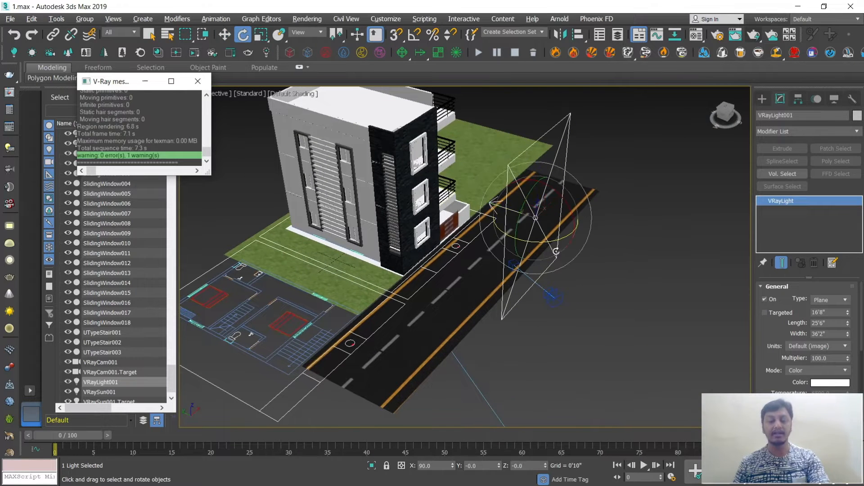
left_click_drag(550, 239, 553, 242, "shift")
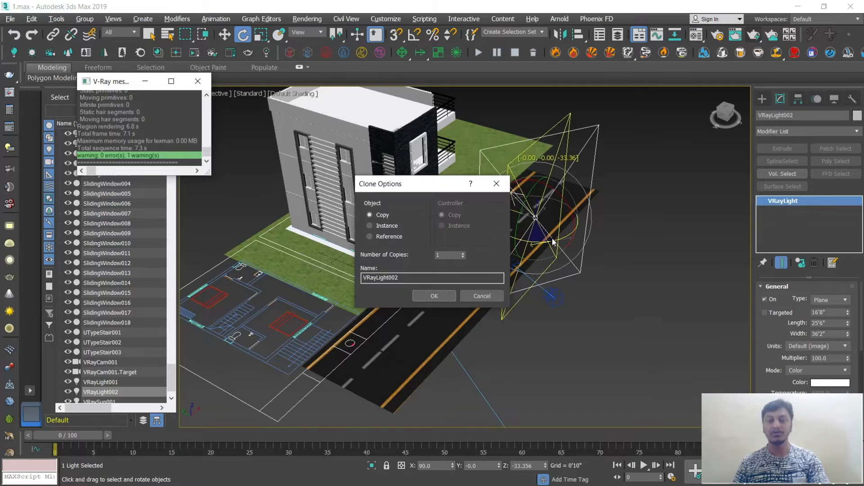
left_click(434, 295)
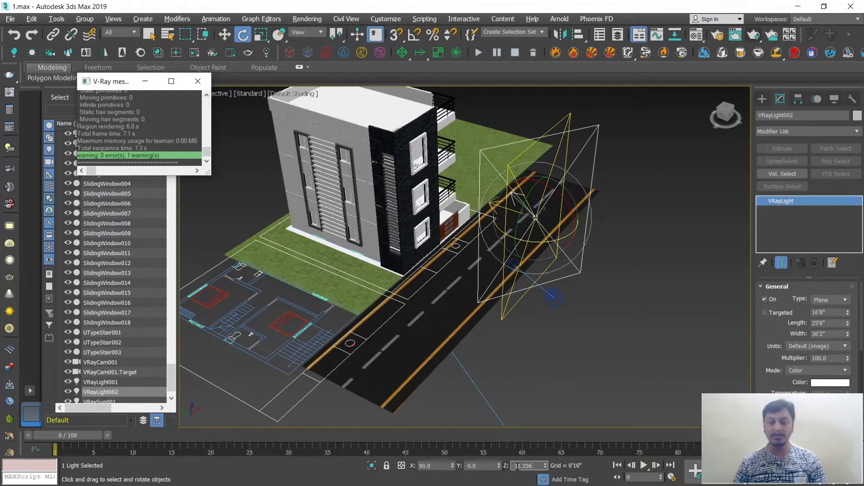
type("-90")
key("Return")
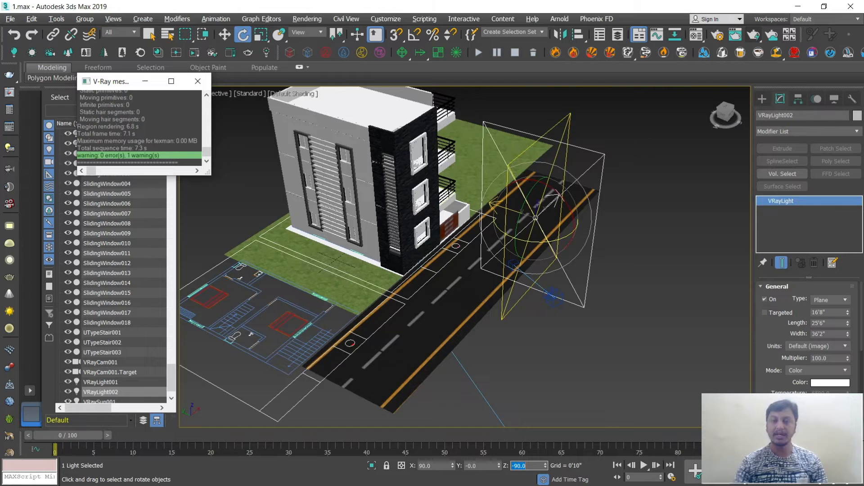
left_click(588, 280)
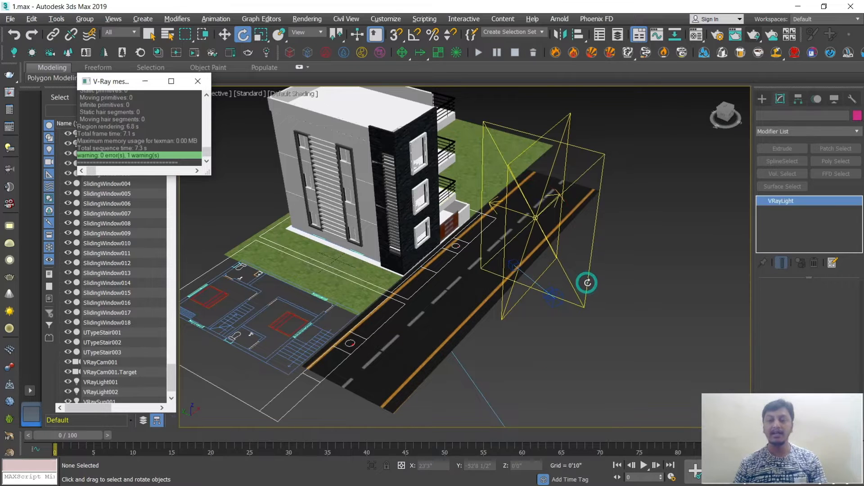
Move the copied plane light away from the original to stand beside the building's side wall
key("w")
left_click_drag(524, 218, 358, 197)
middle_click_drag(403, 240, 524, 177, "alt")
Move the original plane light closer to the front facade, to about Y -25'3 1/2"
left_click(510, 189)
left_click_drag(489, 190, 405, 185)
middle_click_drag(405, 185, 443, 131, "alt")
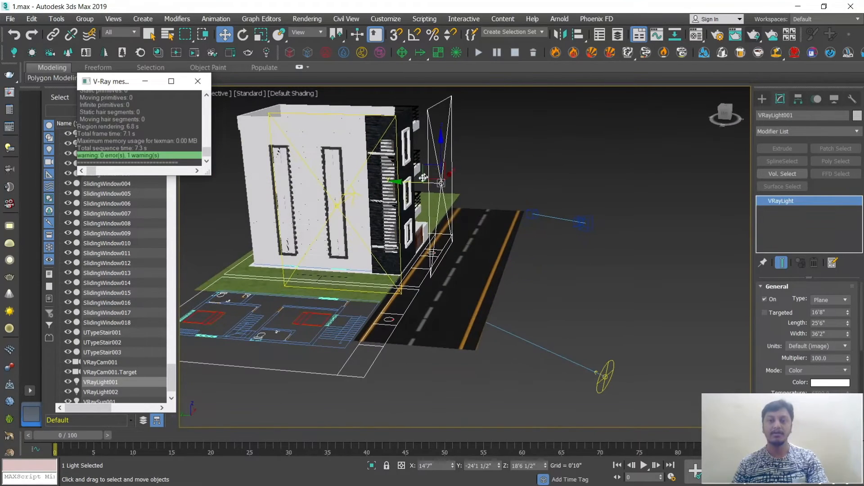
left_click_drag(418, 184, 425, 185)
Test-render the VRayCam001 view with safe frames shown to check the front and side plane lights
key("c")
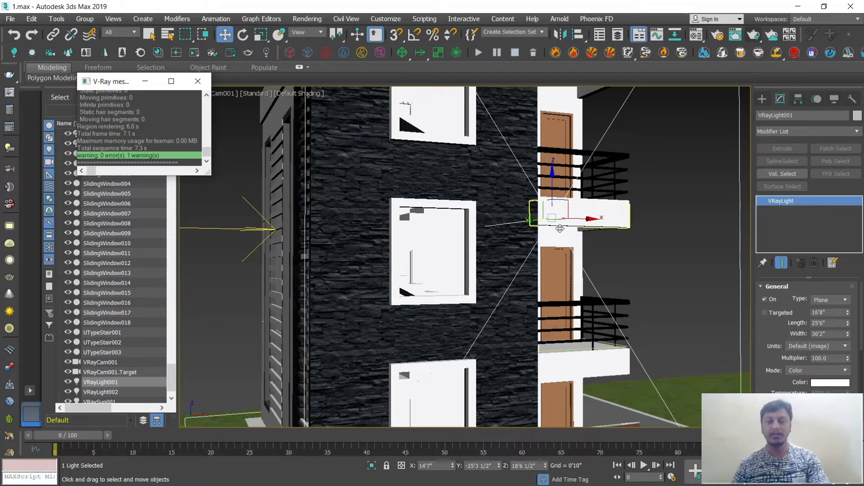
key("shift+f")
key("shift+q")
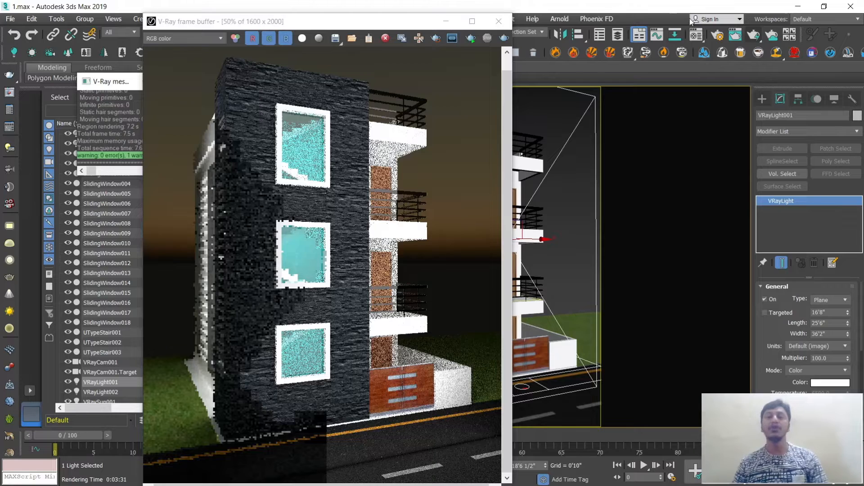
left_click(499, 21)
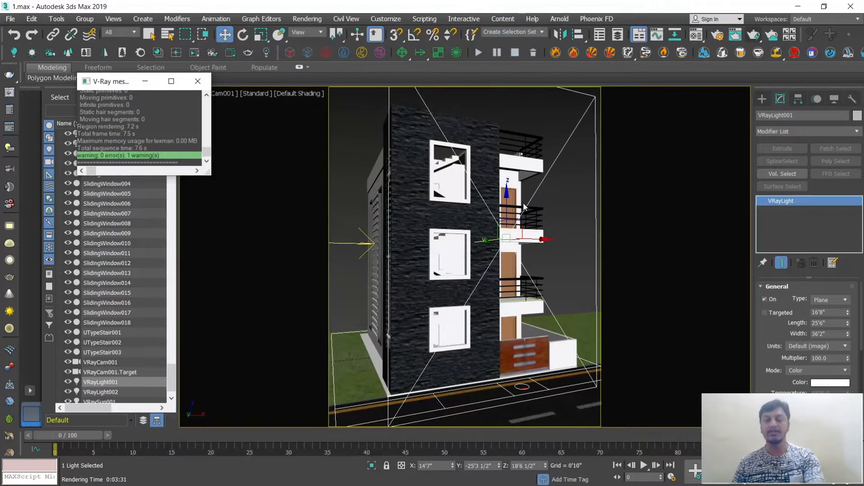
Scale down the height of the front plane light and of the side plane light
key("shift+f")
scroll(525, 220, "down", 4)
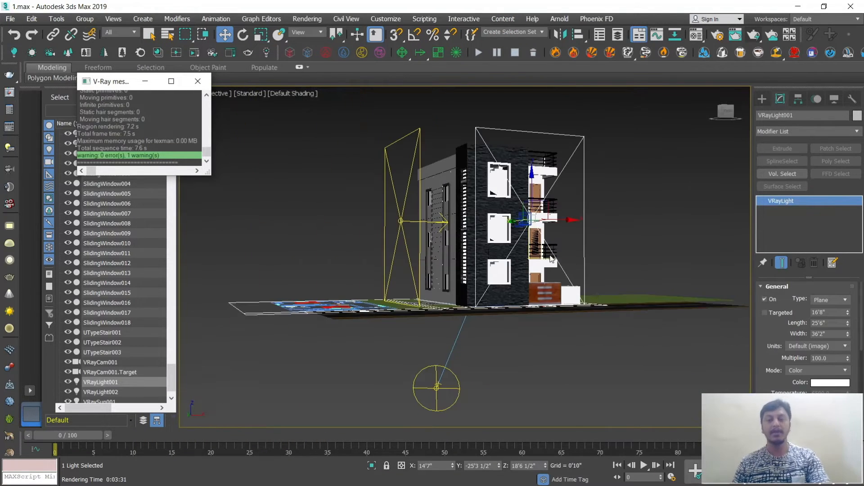
middle_click_drag(535, 252, 569, 265, "alt")
key("r")
left_click_drag(540, 168, 541, 177)
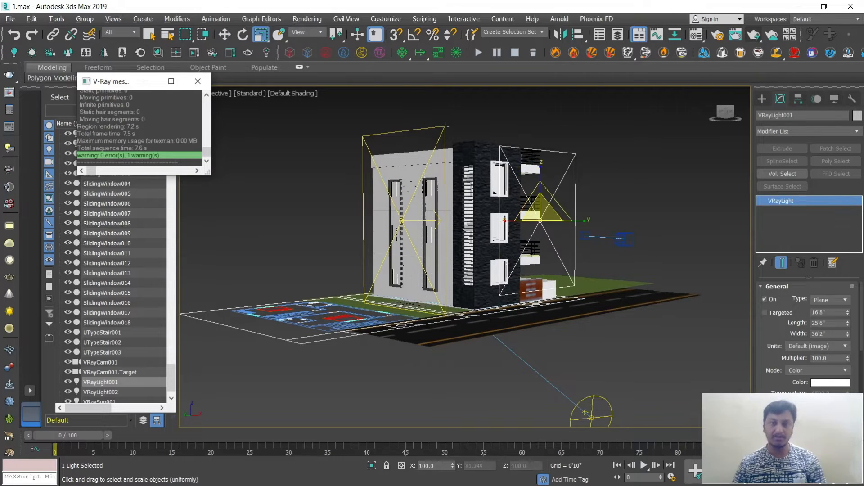
left_click(432, 162)
left_click_drag(402, 173, 401, 179)
Reposition the side plane light beside the building at about X -4'6", Y -7'7"
key("w")
mouse_move(420, 252)
middle_mouse_down("alt")
mouse_move(454, 267)
mouse_move(432, 307)
mouse_move(424, 238)
middle_mouse_up("alt")
left_click_drag(425, 217, 441, 208)
middle_click_drag(511, 314, 491, 229, "alt")
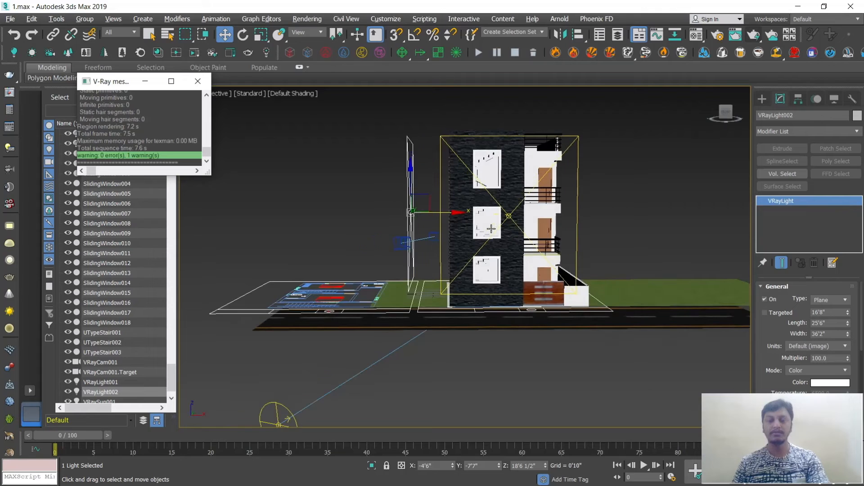
Render the VRayCam001 view with safe frames shown to check the resized plane lights
key("c")
key("shift+f")
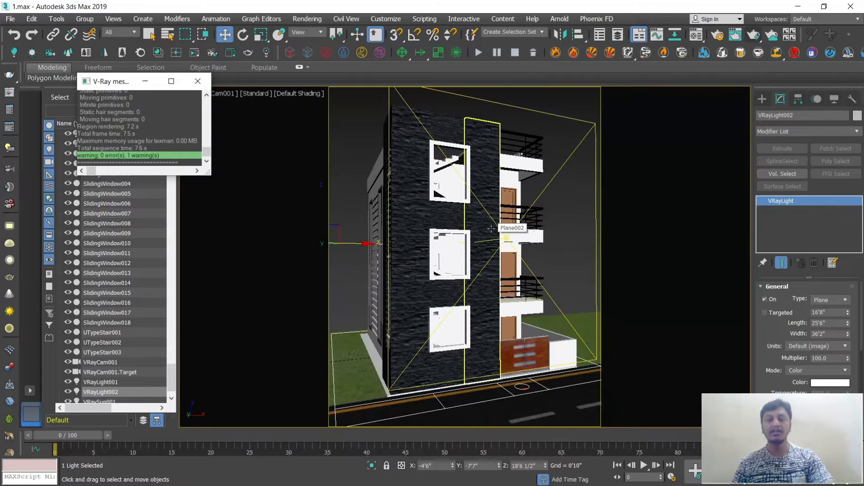
key("shift+q")
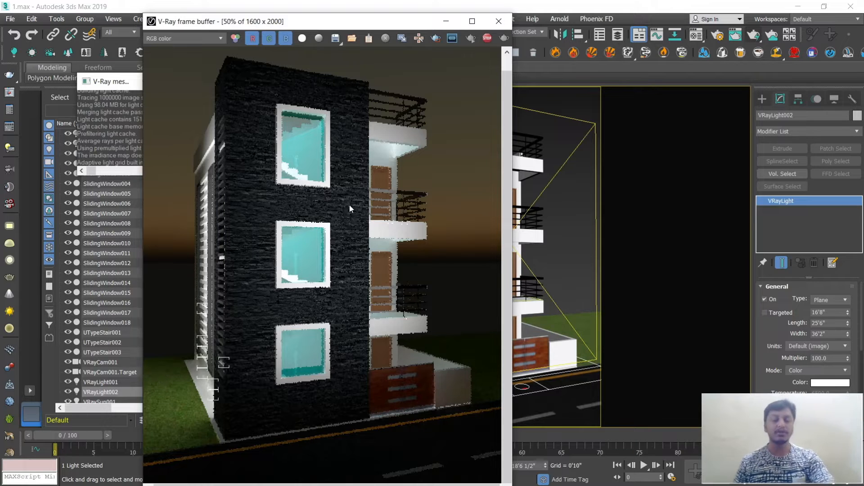
left_click(499, 21)
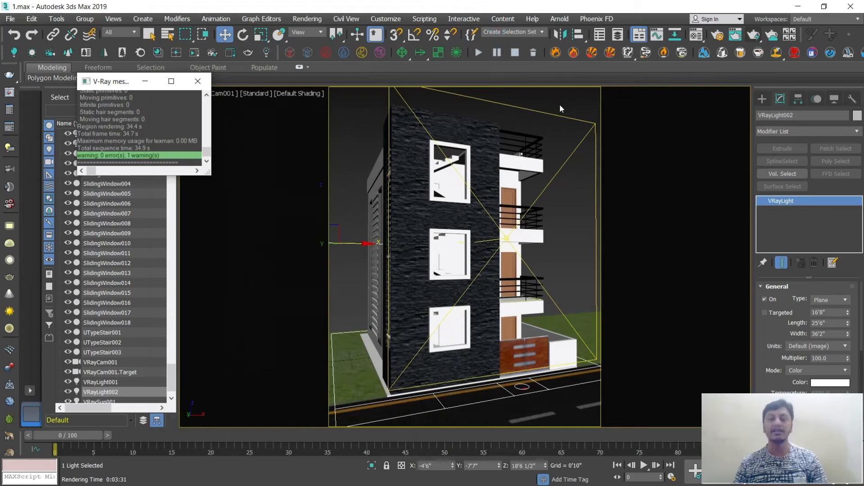
Deselect the light, close the V-Ray messages window and switch to a full-size Front view of the building
left_click(560, 104)
key("p")
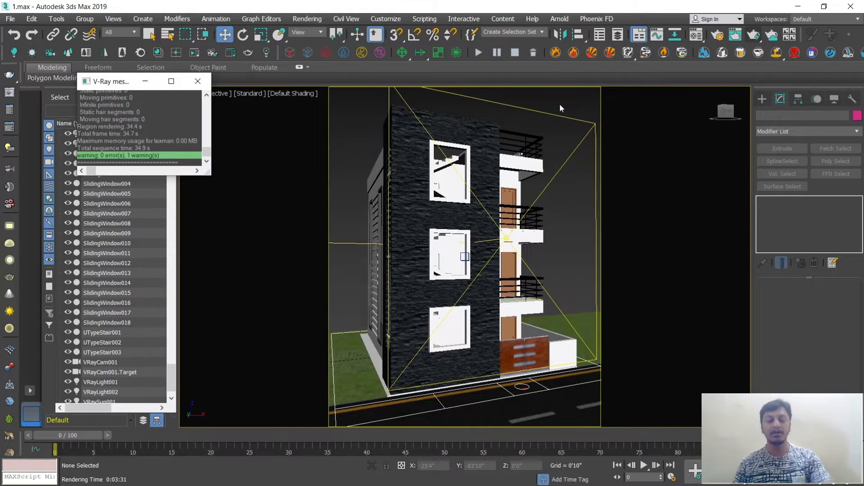
key("shift+f")
left_click(197, 81)
scroll(487, 263, "down", 4)
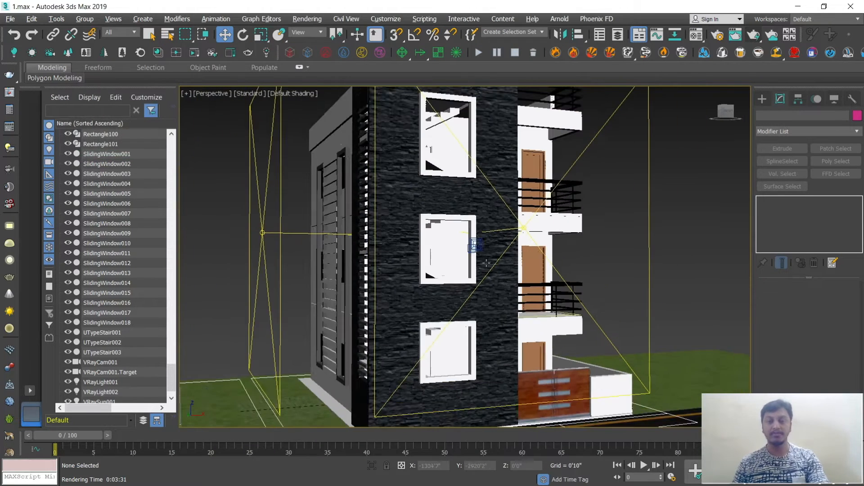
scroll(487, 263, "down", 3)
scroll(534, 303, "up", 4)
key("alt+w")
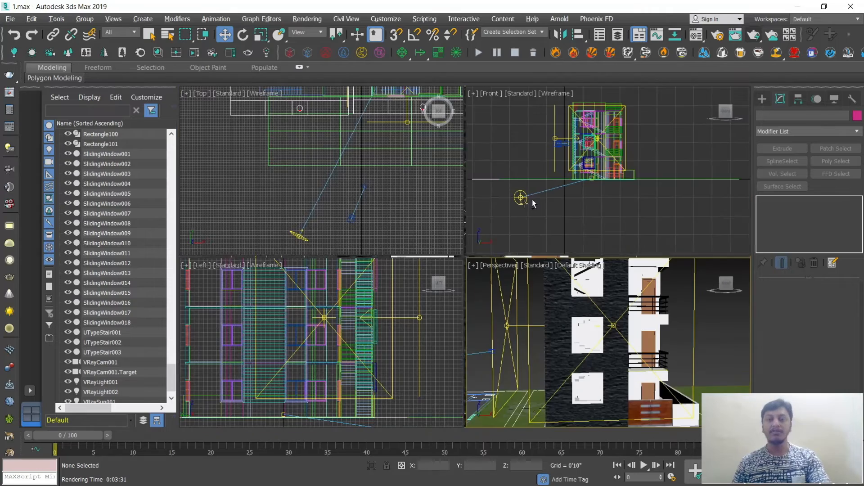
key("alt+w")
scroll(476, 250, "up", 5)
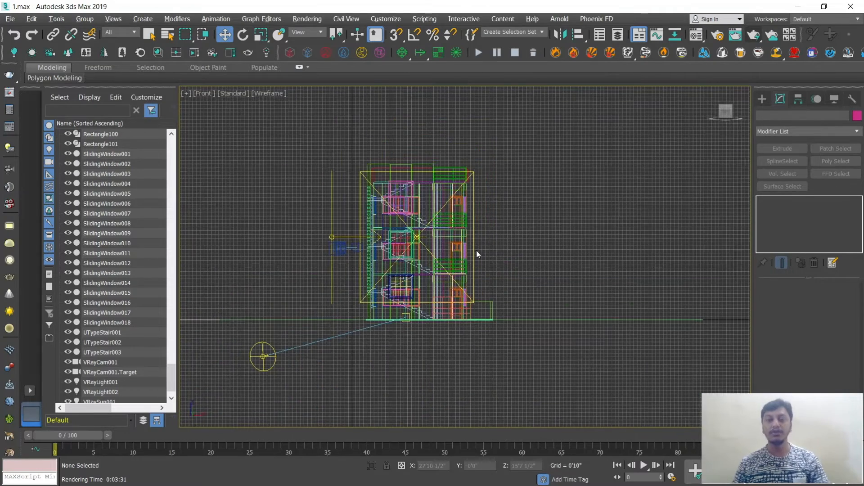
Create a targeted VRayIES light near the top of the stone tower, aimed straight down about 6'
left_click(762, 98)
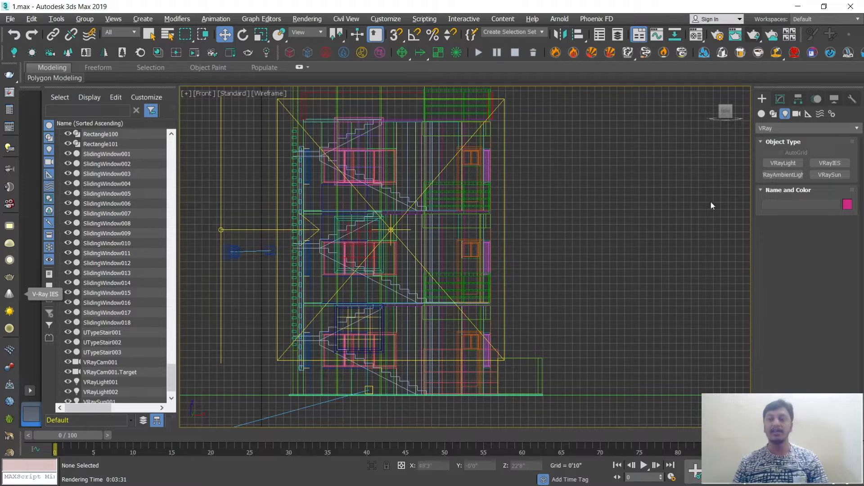
left_click(830, 163)
scroll(433, 238, "up", 3)
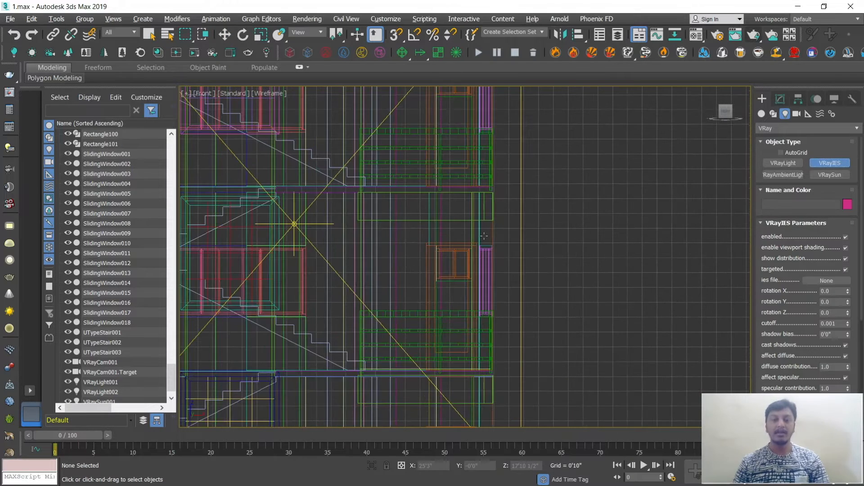
middle_click_drag(433, 238, 518, 276)
middle_click_drag(367, 217, 392, 266)
scroll(397, 206, "up", 2)
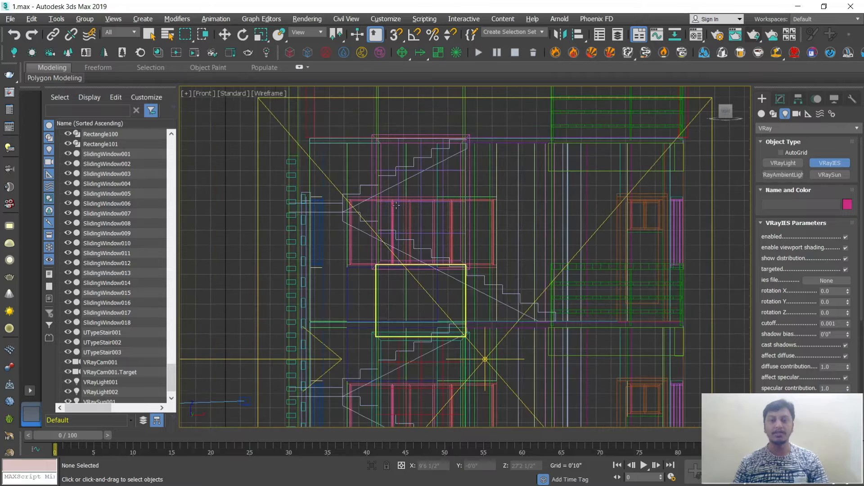
scroll(455, 198, "up", 1)
middle_click_drag(464, 157, 456, 243)
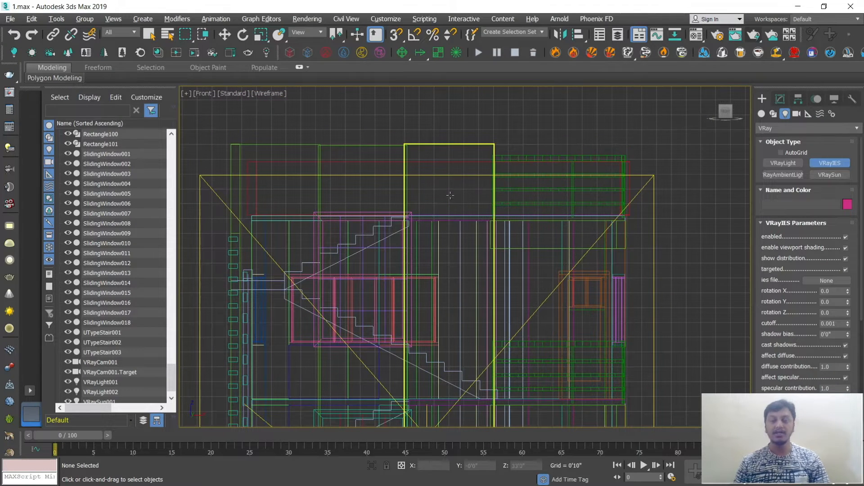
left_click_drag(451, 164, 451, 184)
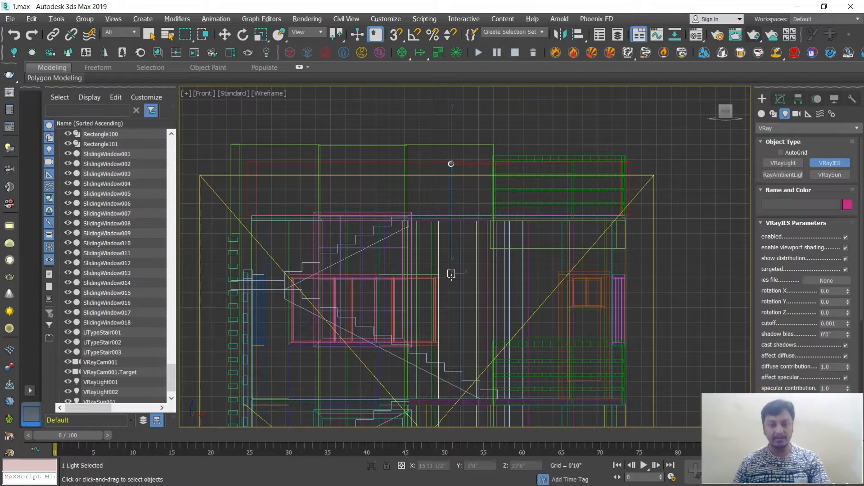
left_click_drag(451, 273, 451, 273)
Move the VRayIES light and its target out in front of the stone wall, to about Y -17'3 1/2"
key("w")
key("alt+w")
middle_click(524, 283)
key("alt+w")
middle_click_drag(524, 283, 574, 301, "alt")
scroll(540, 270, "down", 4)
left_click_drag(449, 154, 531, 192)
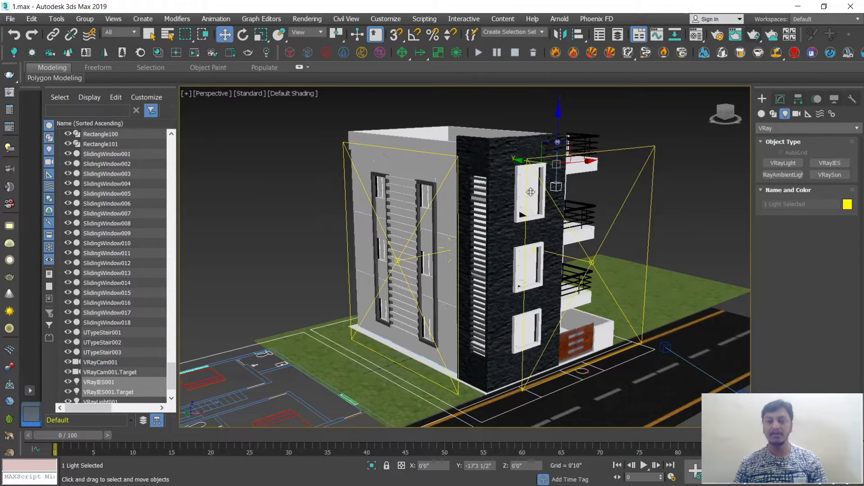
Shift only the VRayIES light's target slightly along Y toward the stone wall
scroll(530, 192, "up", 5)
middle_click_drag(549, 192, 502, 272, "alt")
scroll(506, 257, "up", 2)
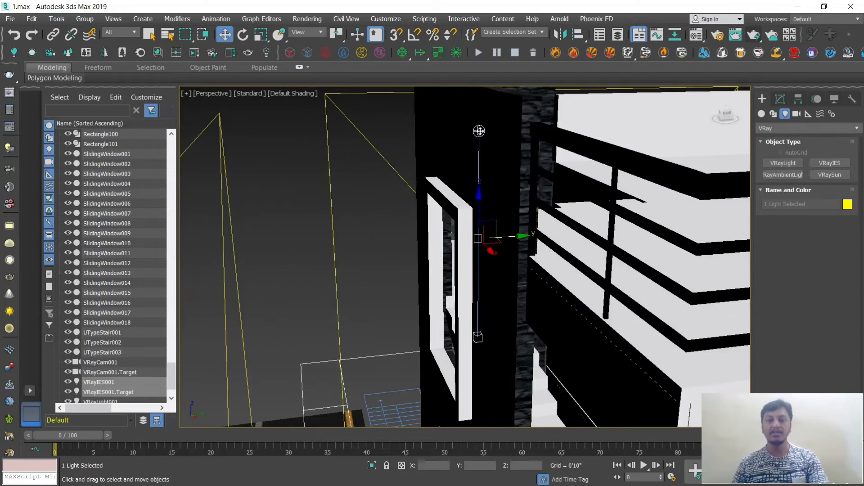
left_click(479, 131)
middle_click_drag(493, 180, 509, 197, "alt")
left_click(478, 337)
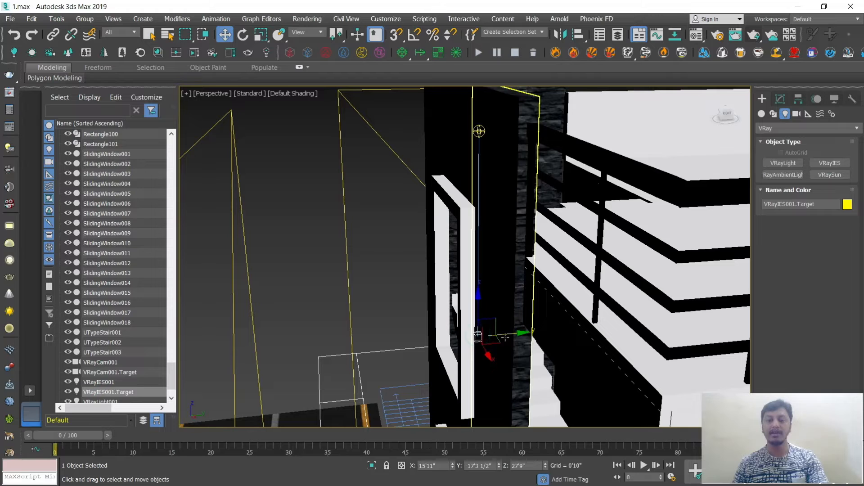
mouse_move(508, 335)
left_mouse_down()
mouse_move(527, 331)
mouse_move(517, 336)
left_mouse_up()
Test-render the camera view with safe frames shown to check the VRayIES light on the stone wall
left_click(479, 132)
key("c")
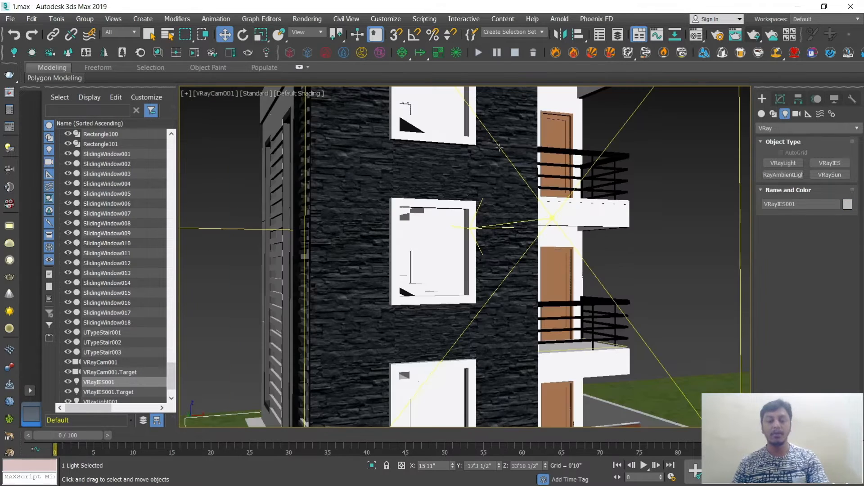
key("shift+f")
key("shift+q")
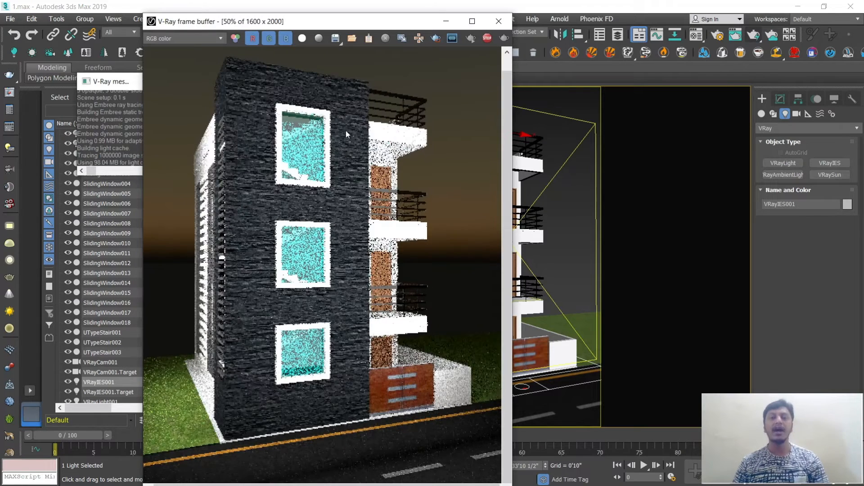
left_click(498, 22)
Open the IES file selection for the VRayIES light by the stone wall and browse to the Personal folder on drive D:
left_click(559, 100)
left_click(484, 128)
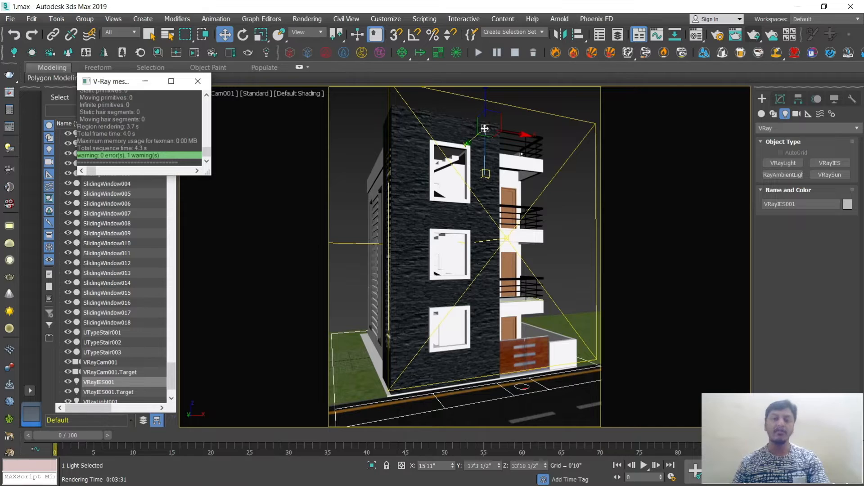
left_click(781, 100)
scroll(771, 330, "down", 2)
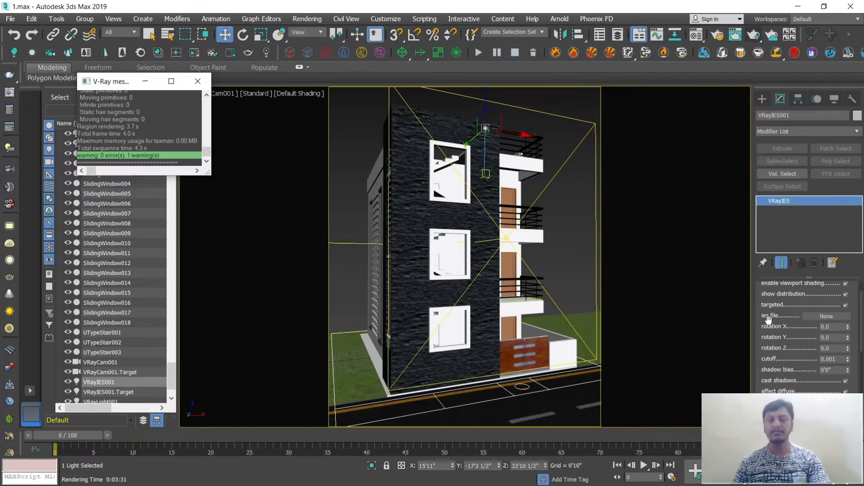
left_click(820, 316)
left_click(30, 183)
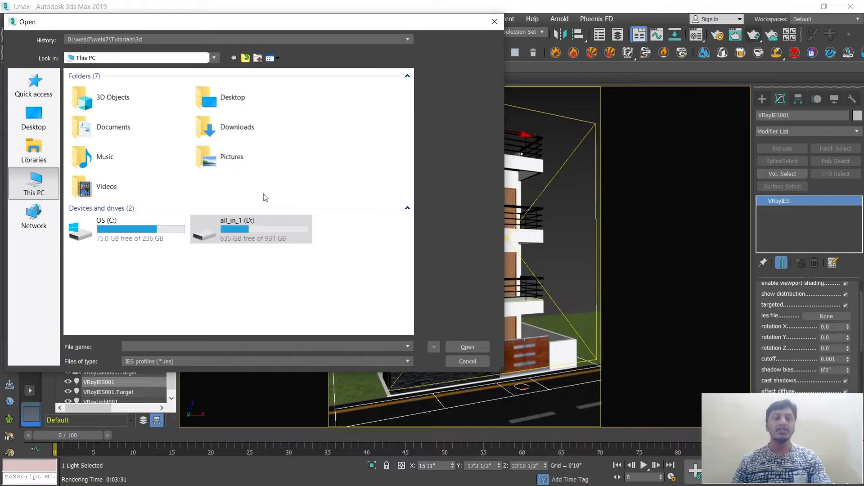
double_click(260, 239)
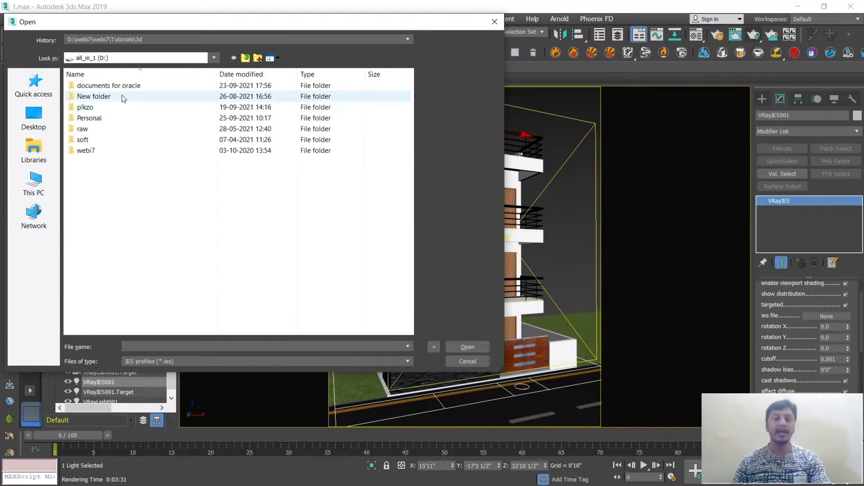
double_click(113, 119)
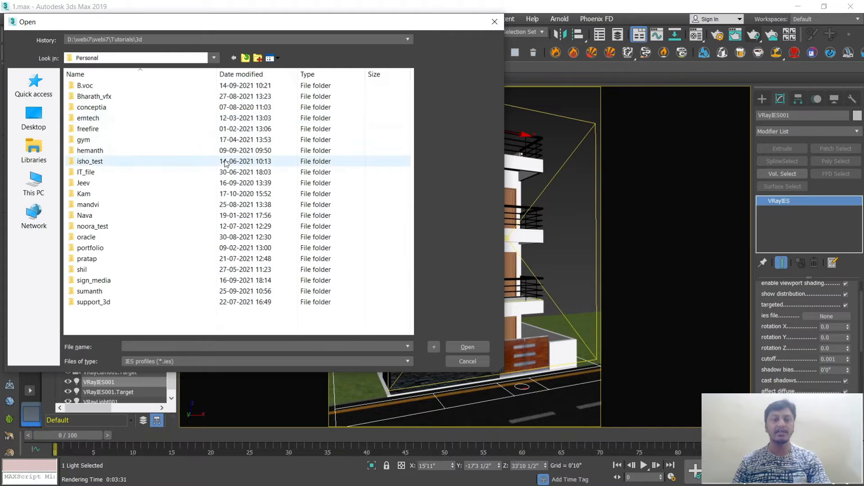
double_click(115, 151)
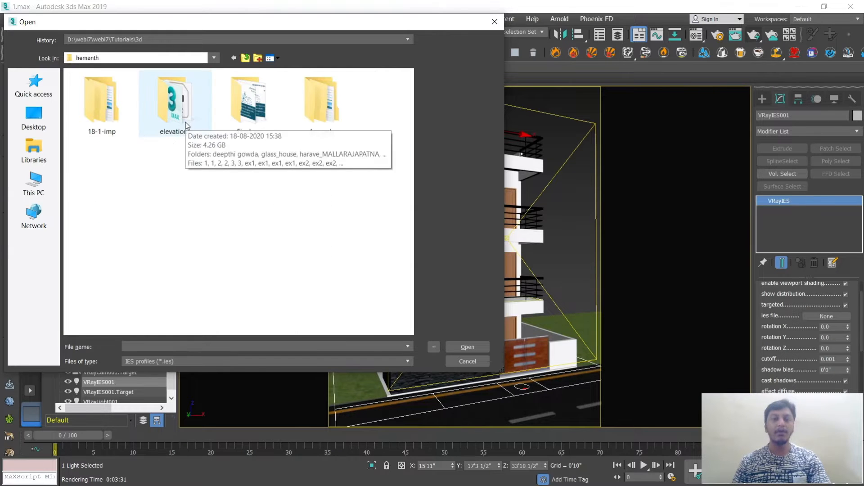
double_click(185, 122)
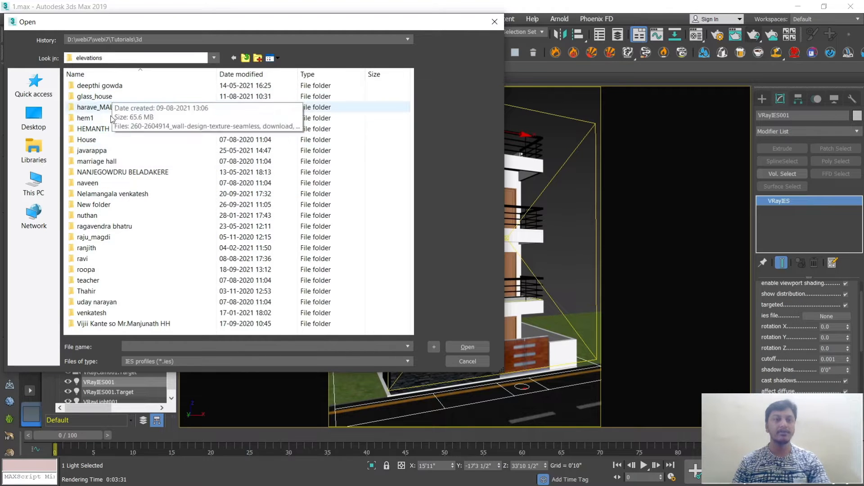
key("r")
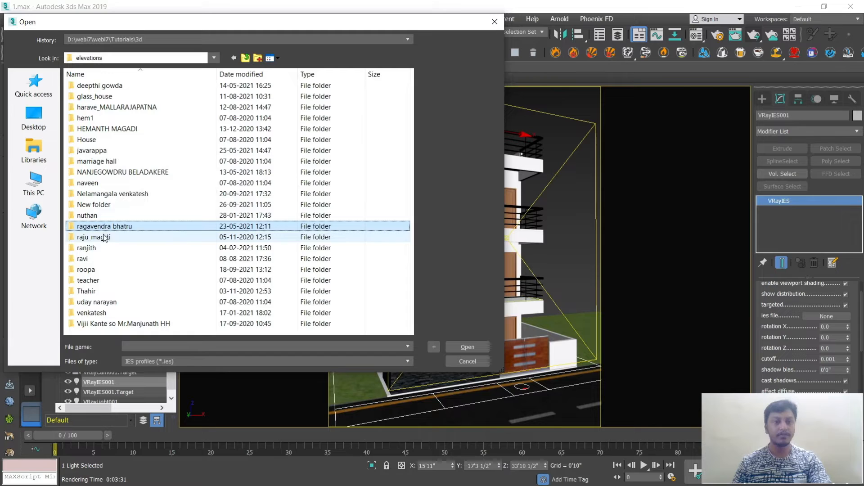
double_click(97, 268)
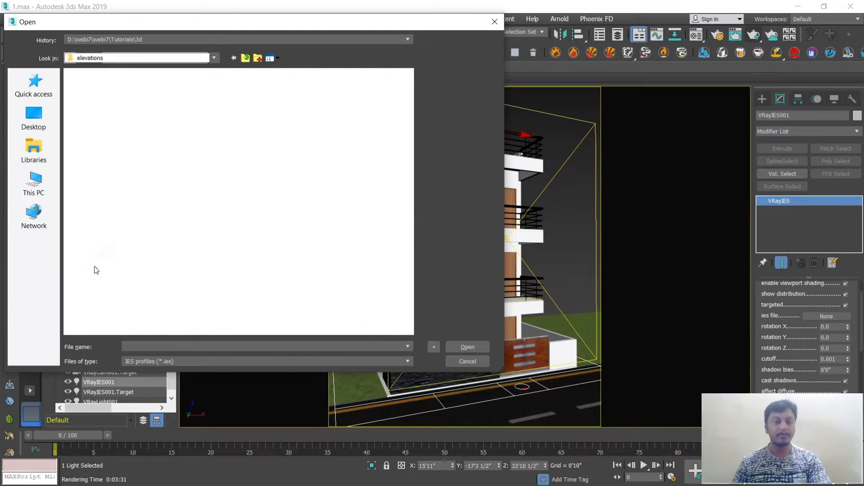
double_click(97, 116)
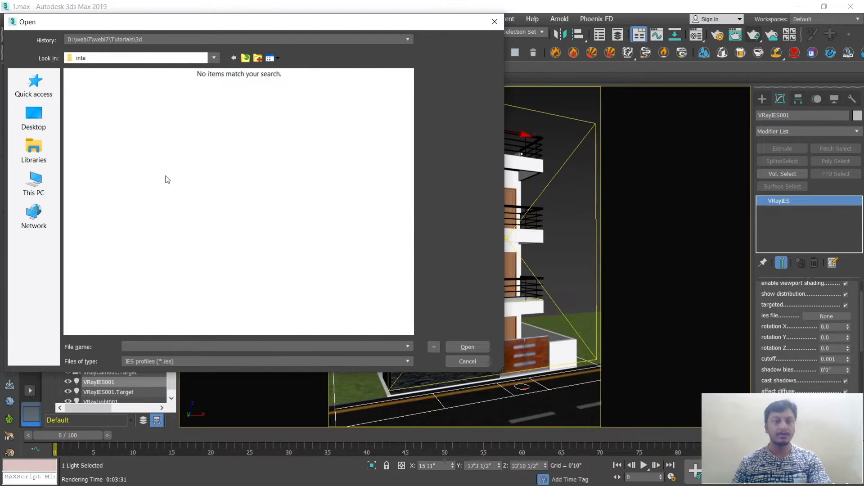
left_click(245, 58)
left_click(245, 59)
left_click(245, 58)
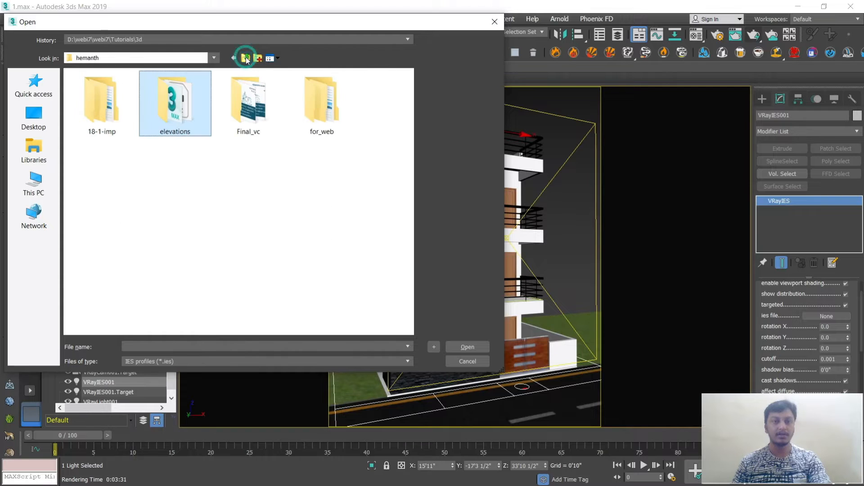
left_click(245, 58)
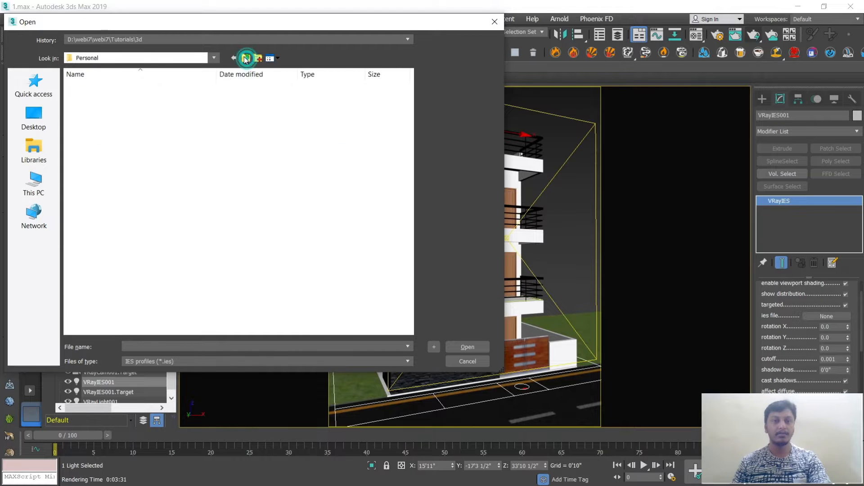
Load 30.IES from support_3d's V-Ray 30+ IES LIGHT'S Presets, in the Vray IES Presets folder, as the light's profile
double_click(111, 302)
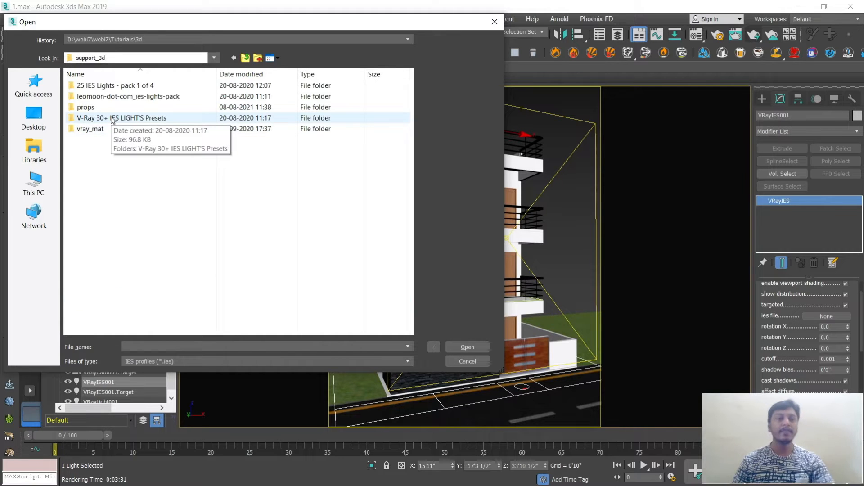
double_click(141, 119)
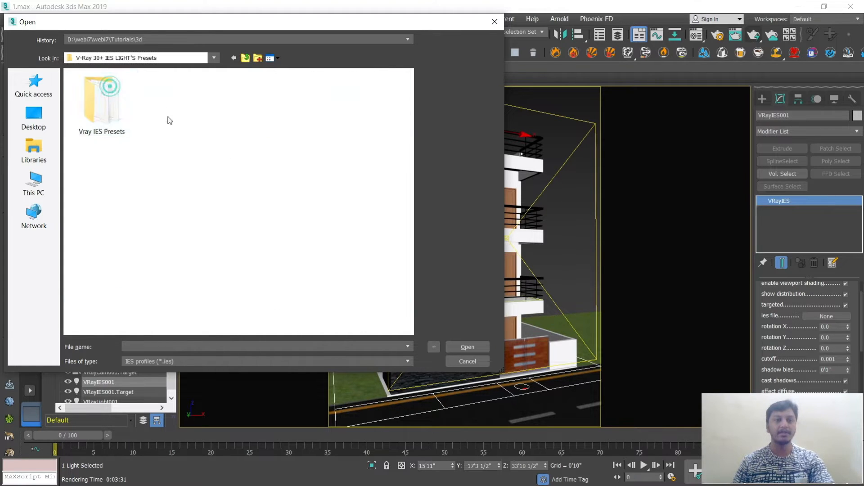
double_click(102, 115)
scroll(242, 197, "down", 3)
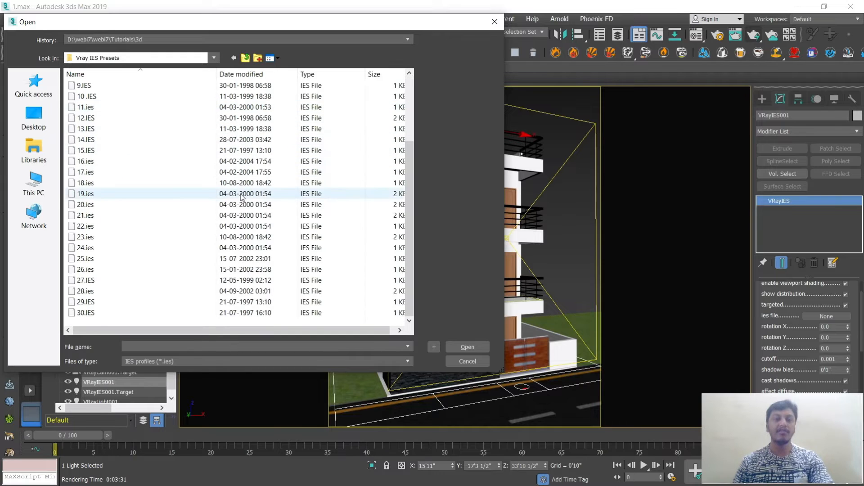
left_click(126, 313)
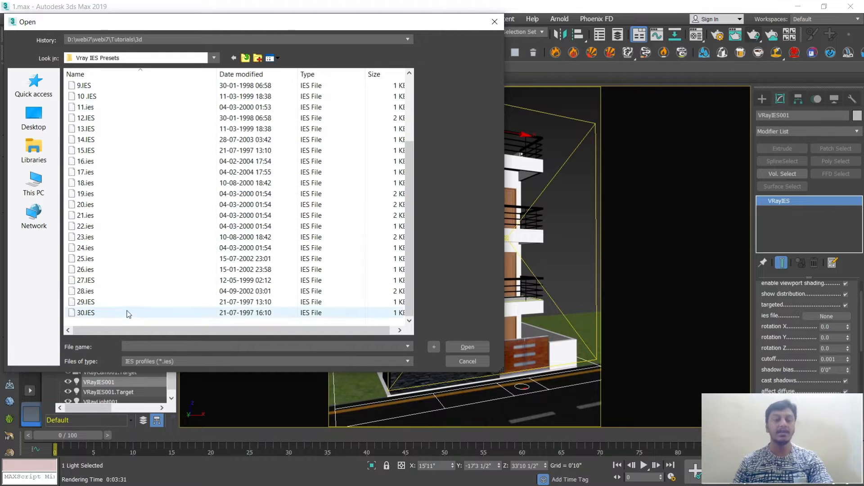
left_click(463, 346)
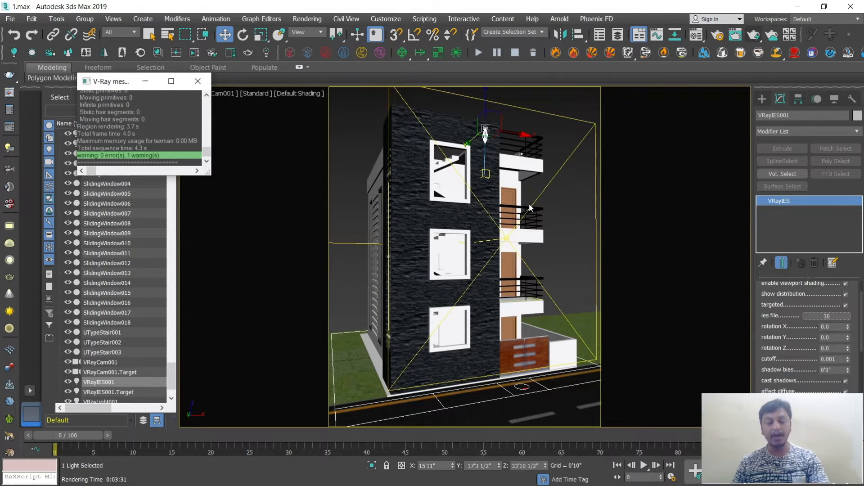
Test-render the camera view, and start interactive rendering of a region around the VRayIES light on the upper stone wall
key("shift+q")
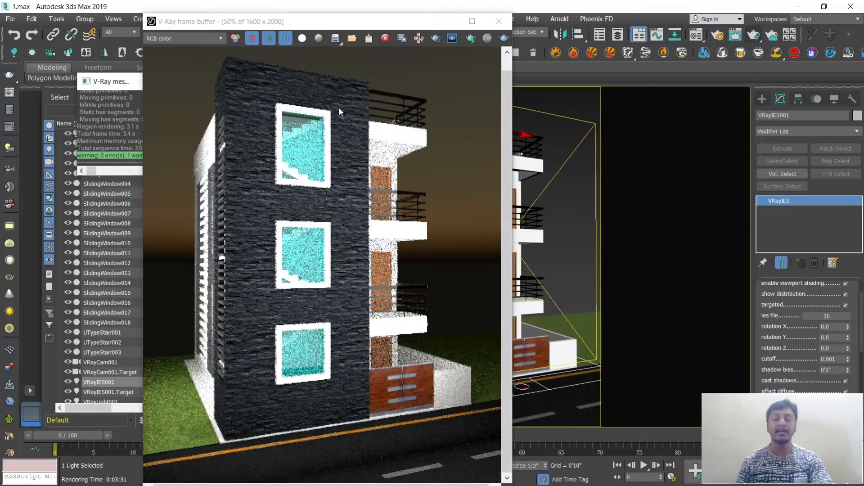
left_click(435, 40)
left_click_drag(362, 167, 376, 216)
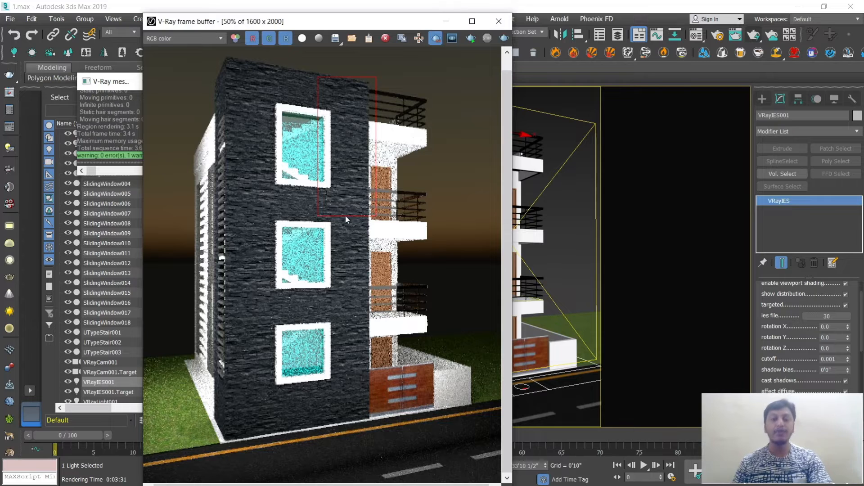
left_click(472, 41)
scroll(373, 218, "up", 2)
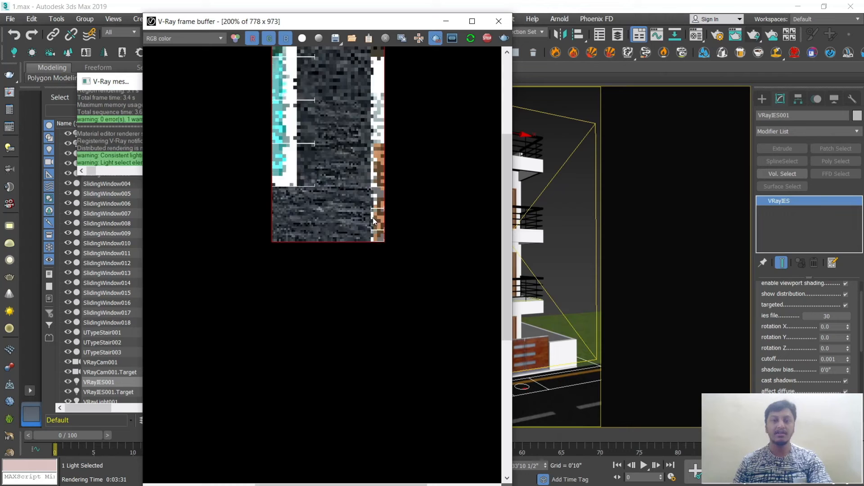
scroll(358, 139, "down", 1)
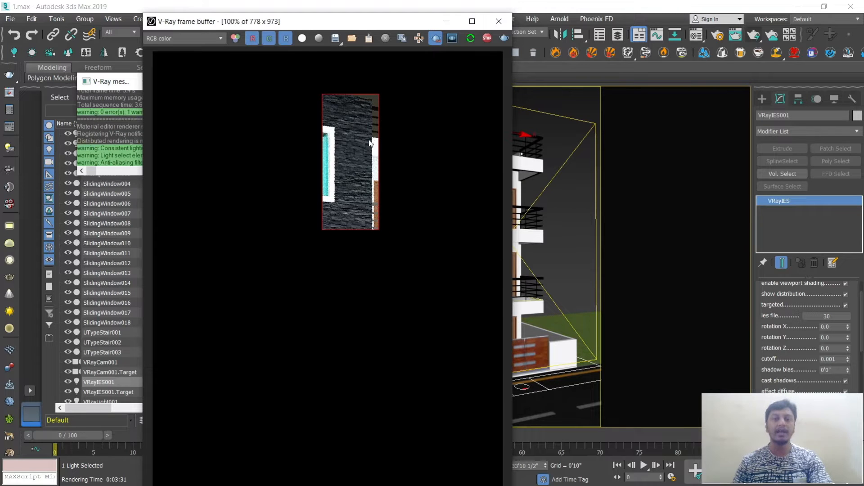
Set the VRayIES light's intensity value to 44850 and inspect its glow on the stone wall in the render region
left_click_drag(396, 21, 298, 48)
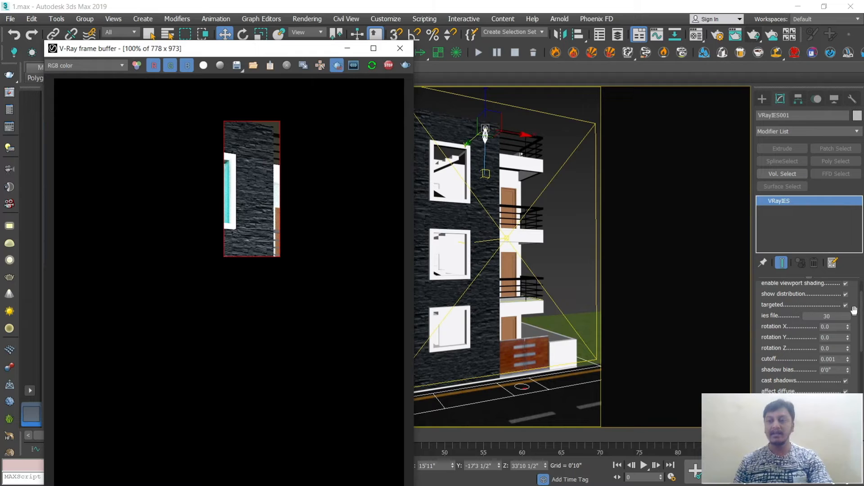
left_click_drag(861, 311, 863, 389)
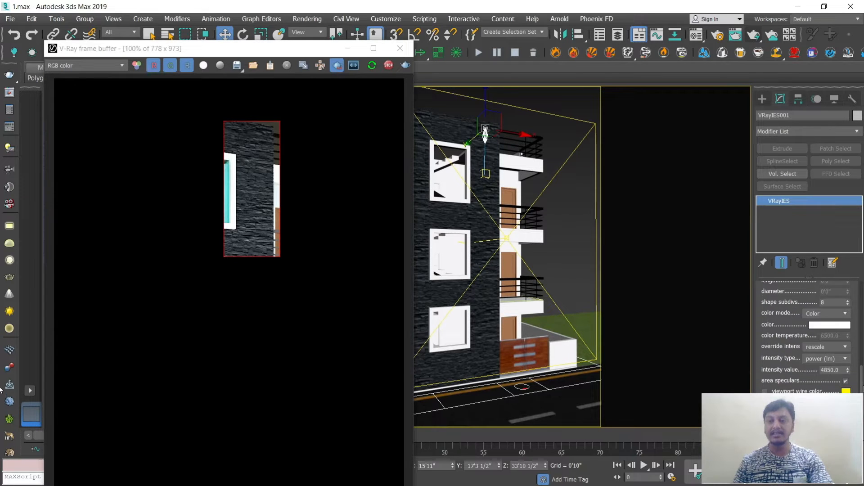
left_click(822, 370)
type("4")
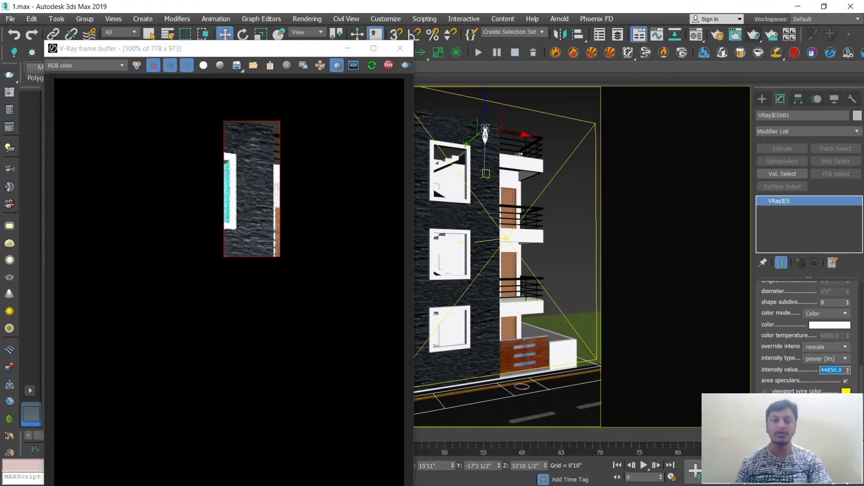
scroll(257, 137, "up", 1)
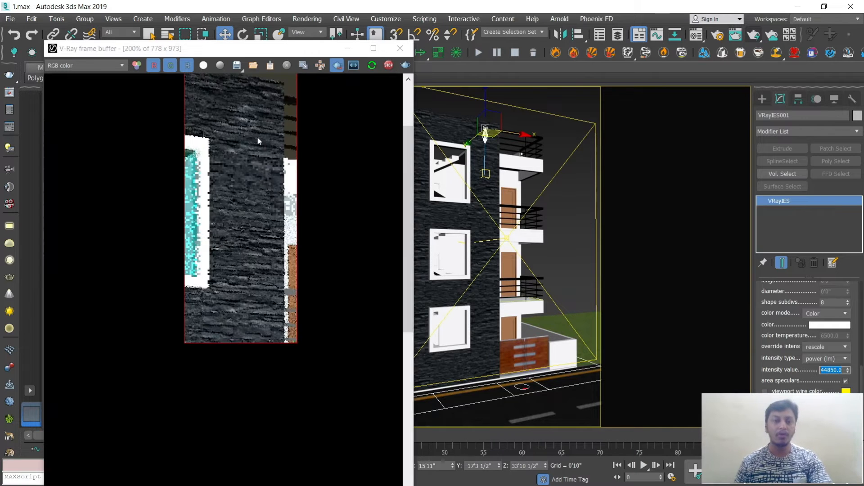
middle_click_drag(258, 136, 266, 206)
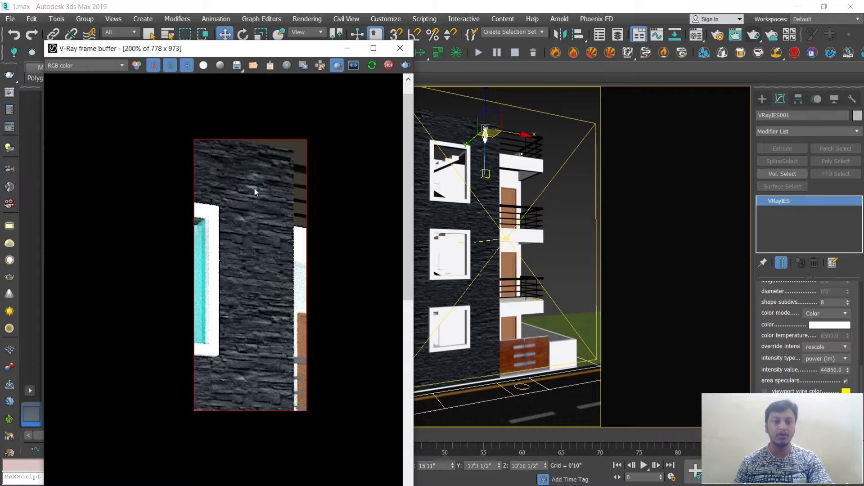
Raise the VRayIES light's intensity value in two stages, to 444850 and finally 844850
left_click(824, 372)
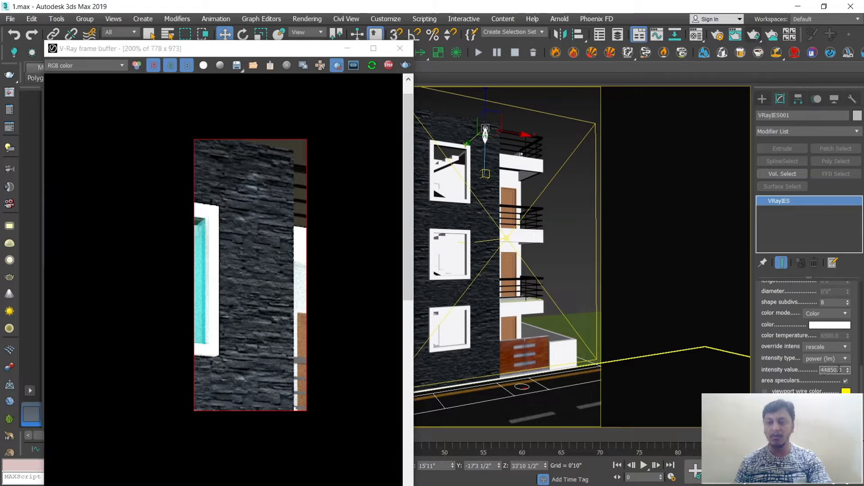
type("4")
key("Return")
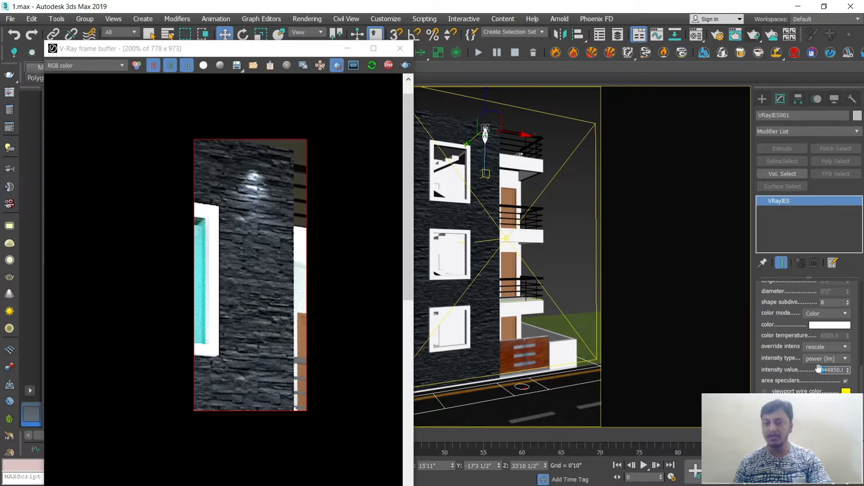
type("8")
key("Return")
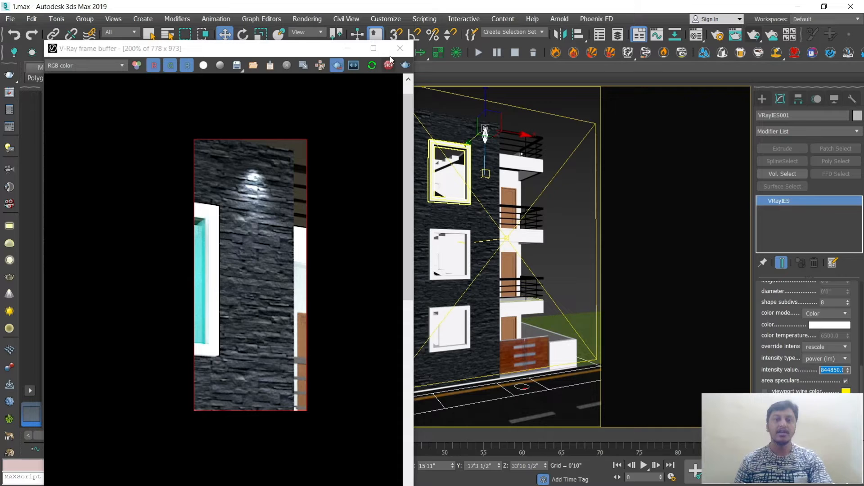
Close the render, reselect the VRayIES light and replace its IES profile with 20.ies
left_click(400, 48)
left_click(581, 111)
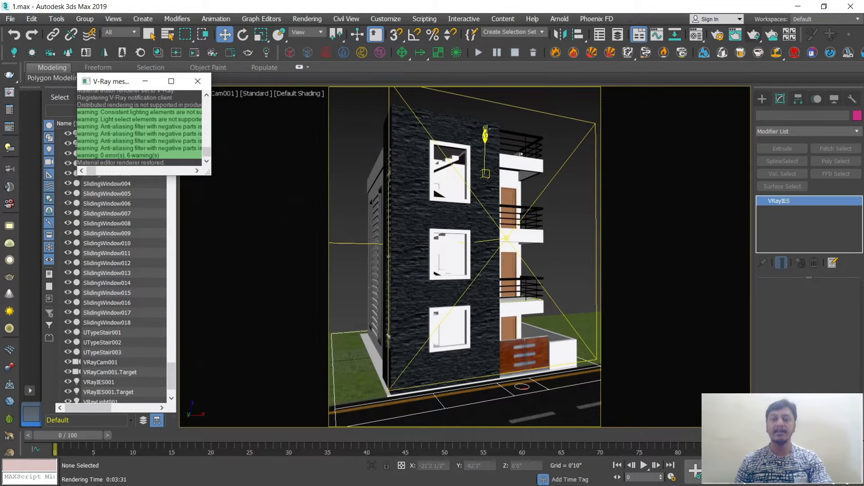
left_click(485, 134)
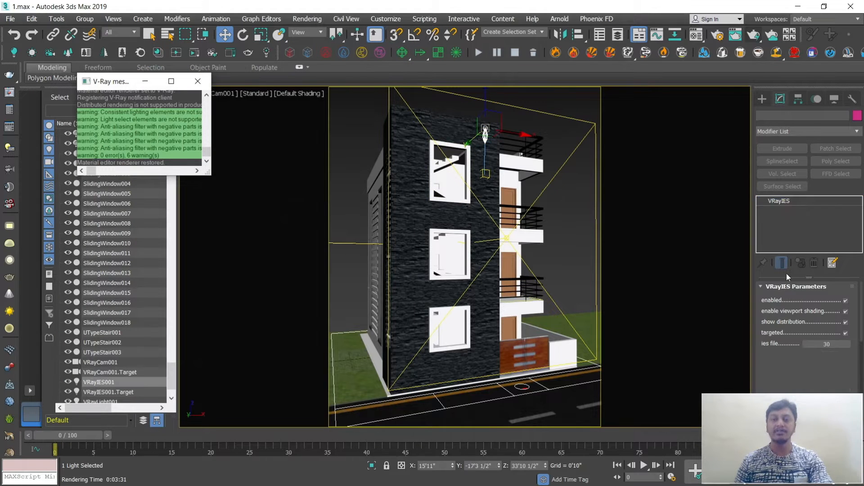
left_click(827, 344)
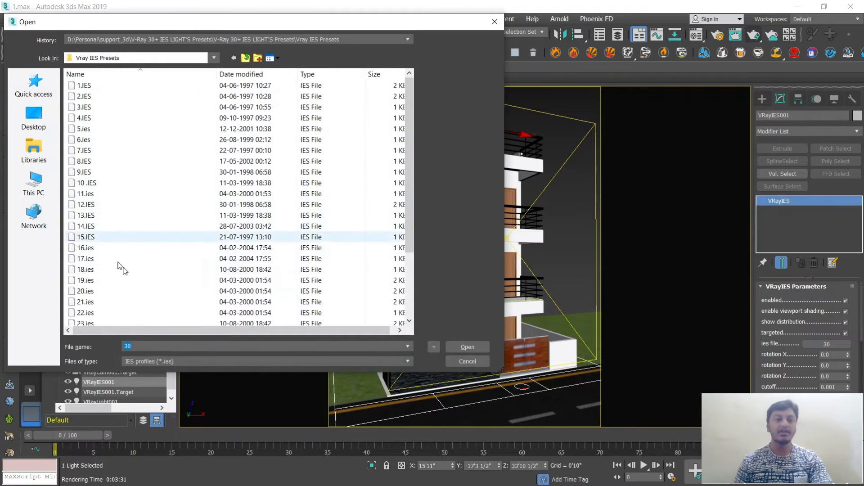
scroll(121, 268, "down", 1)
left_click(121, 263)
left_click(467, 348)
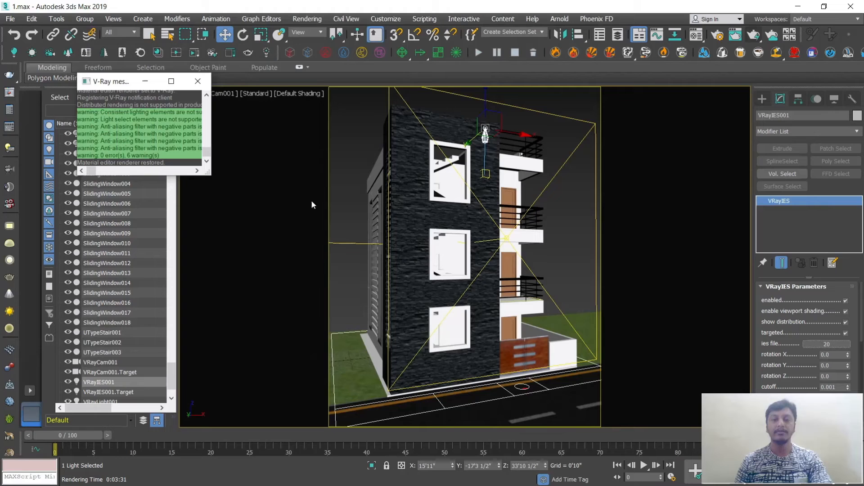
Test-render the region around the VRayIES light with the new profile, stop it, and start interactive rendering of the region
left_click(753, 35)
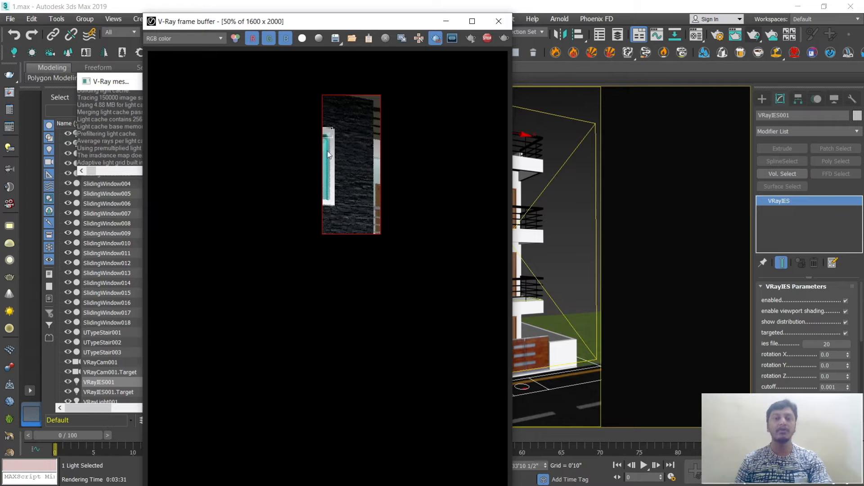
left_click(861, 321)
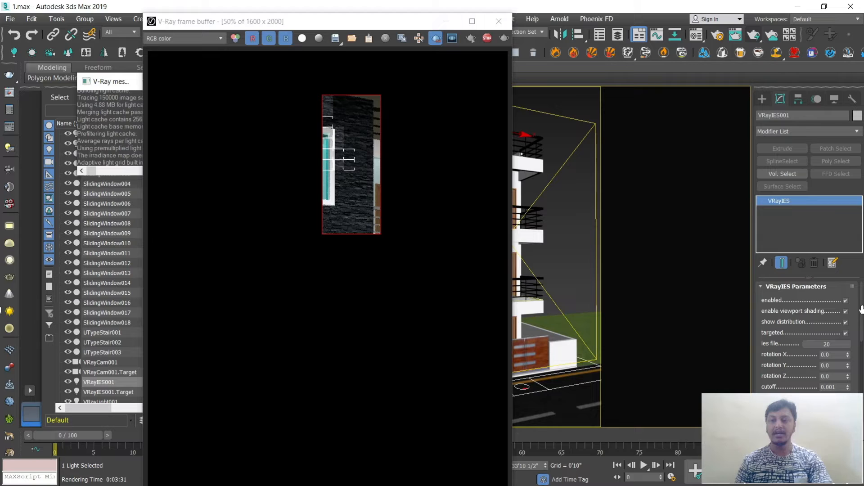
left_click(487, 38)
left_click_drag(862, 313, 862, 394)
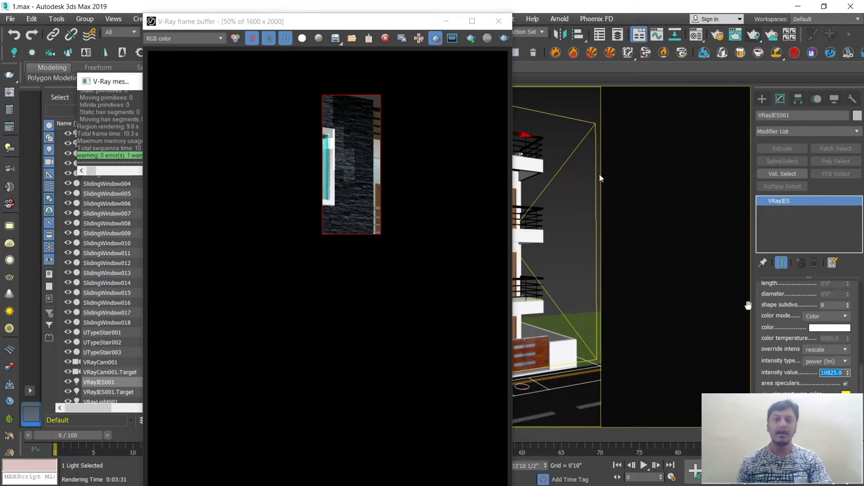
left_click(470, 38)
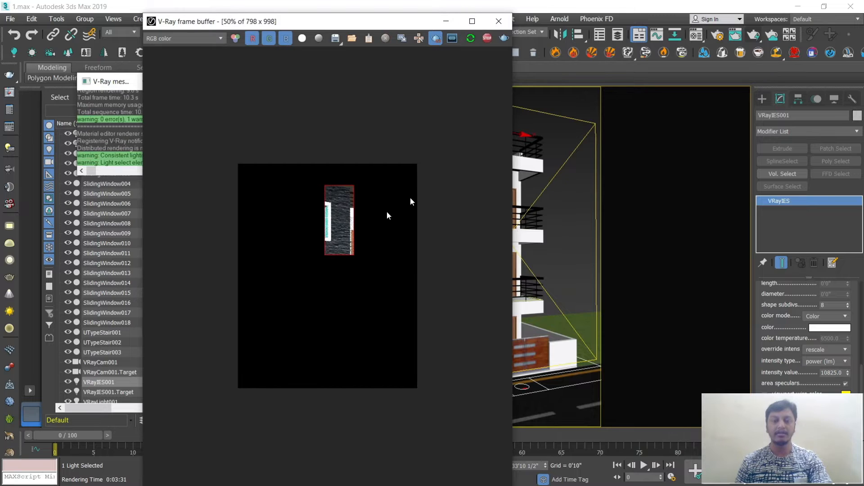
scroll(353, 212, "up", 1)
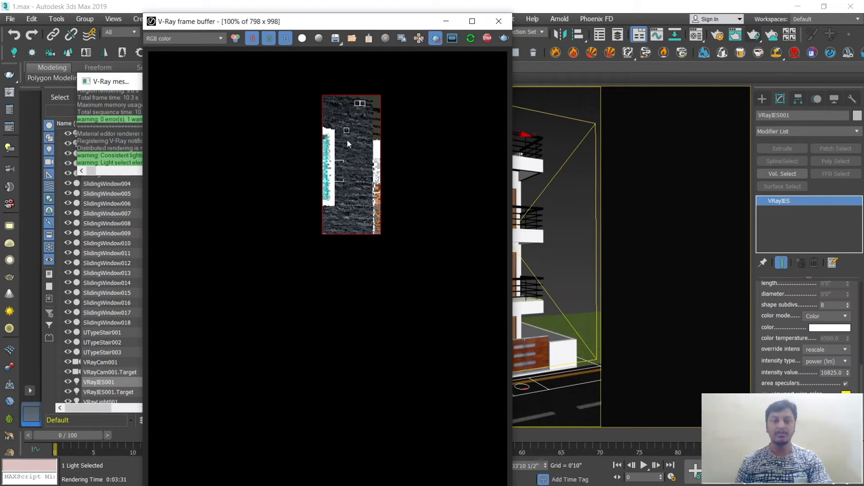
Raise the VRayIES light's intensity value in two stages, to 100825 and 800825, to test profile 20
left_click(832, 373)
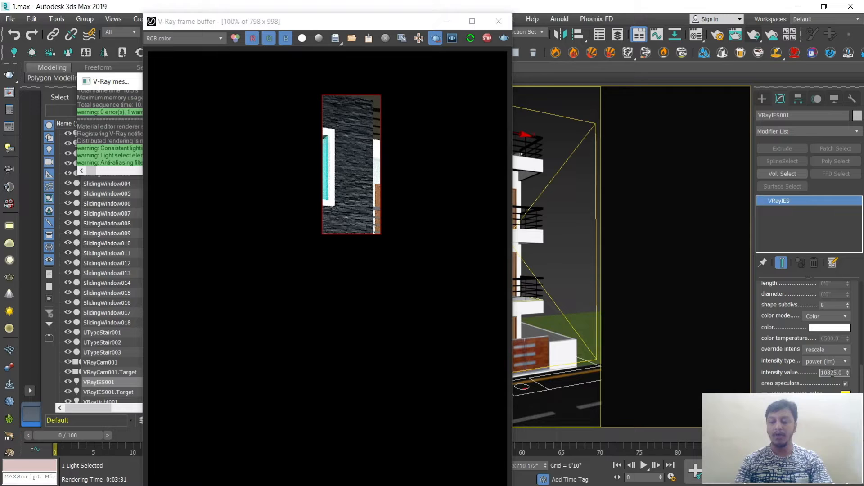
key("Return")
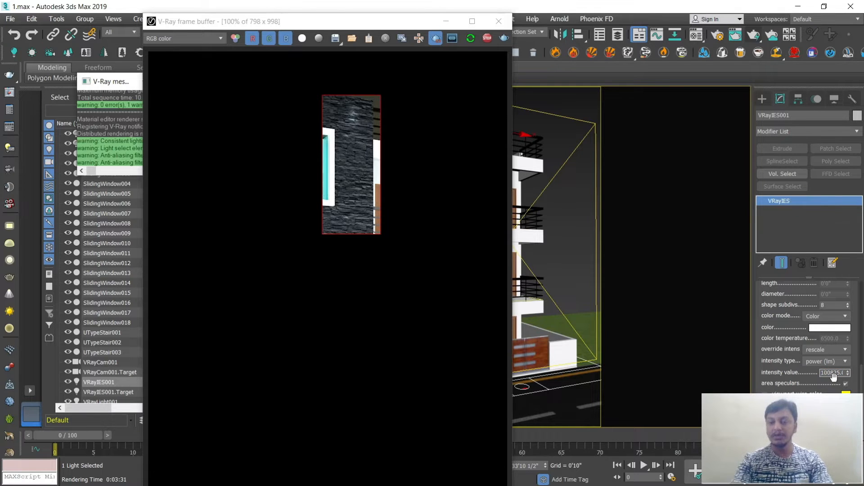
key("Return")
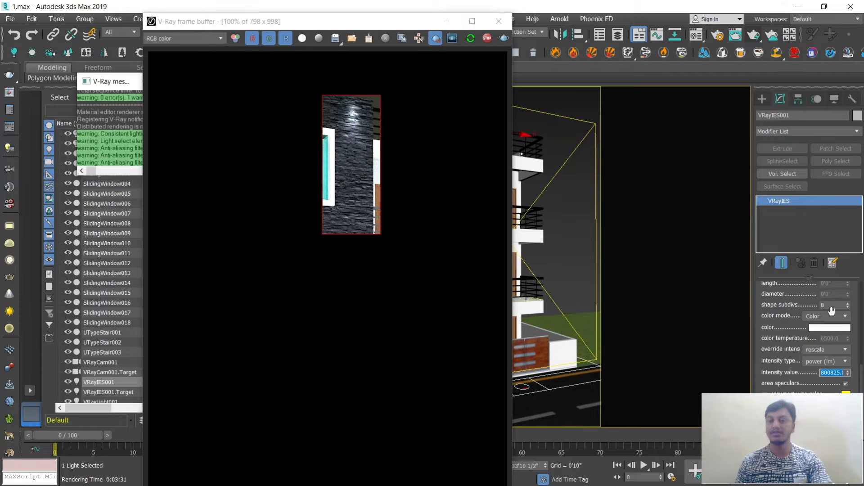
Replace the VRayIES light's IES profile with 30.IES and set its intensity value to 4800050
left_click_drag(861, 382, 863, 293)
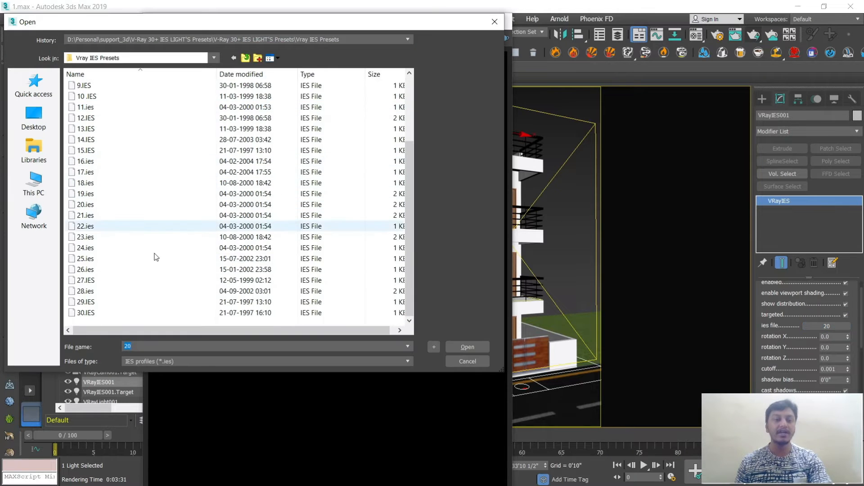
double_click(111, 313)
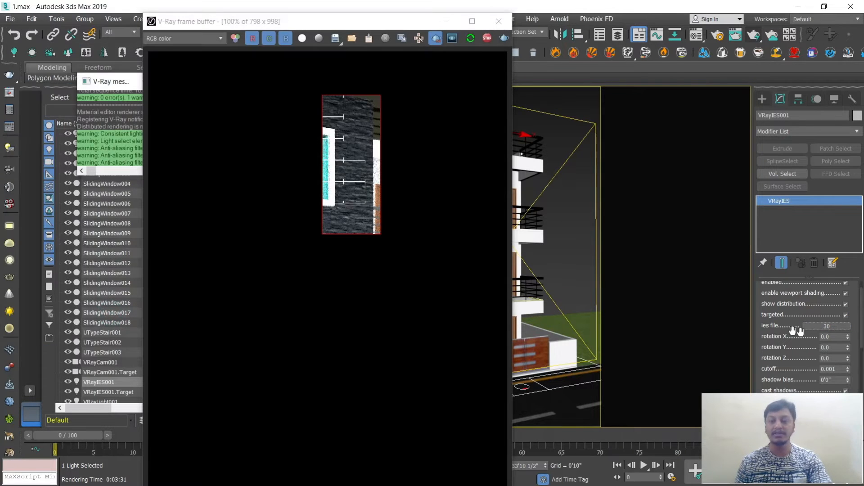
left_click_drag(862, 337, 863, 409)
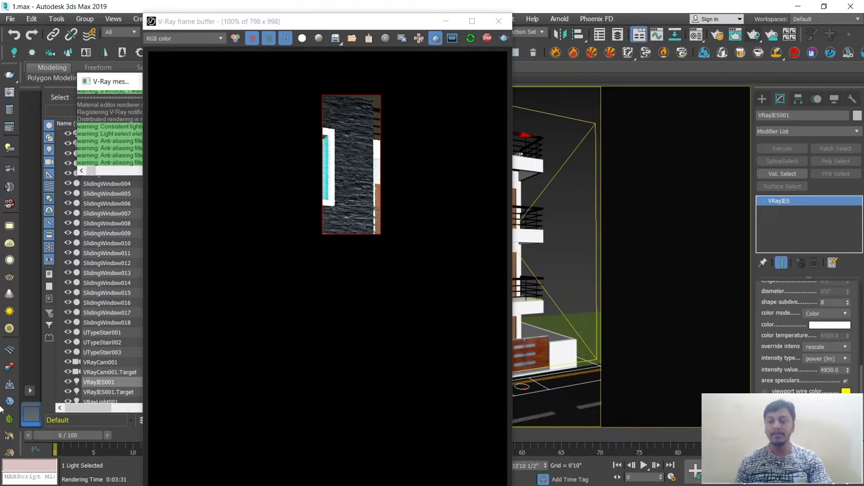
left_click(830, 370)
type("000")
key("Return")
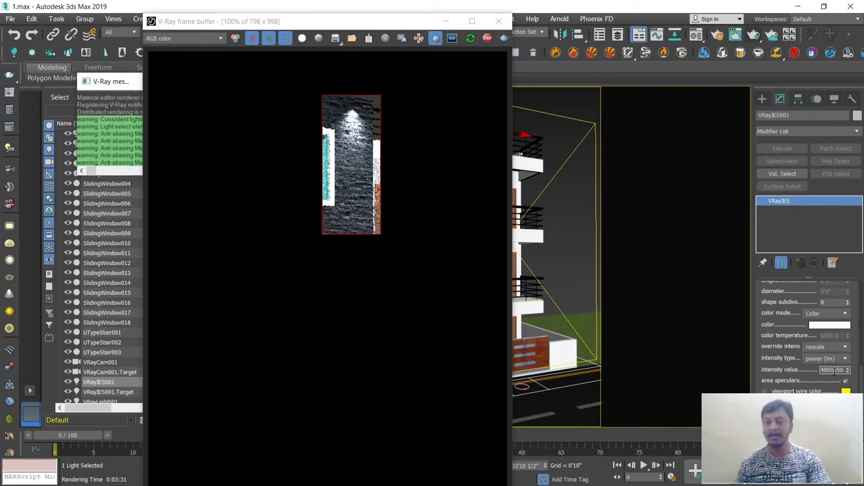
Try intensity values of 480050, 880050 and 8800050 for the VRayIES light in the interactive region render
key("BackSpace")
key("Return")
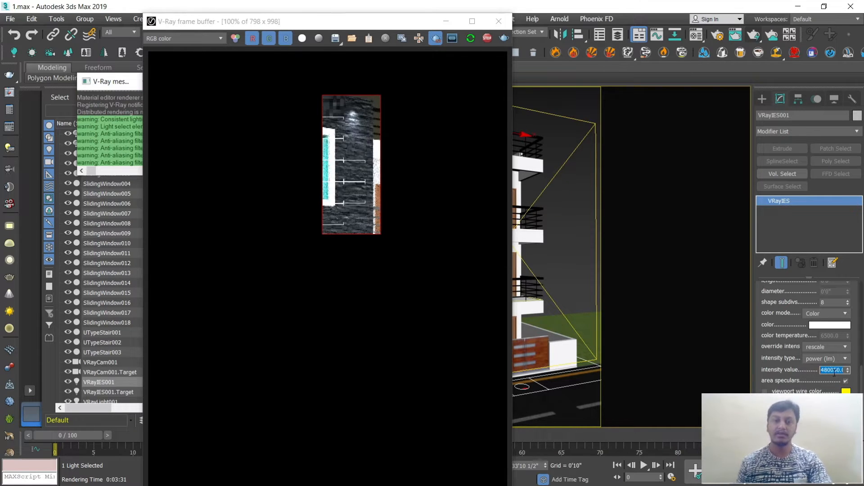
left_click(827, 370)
key("BackSpace")
type("8")
key("Return")
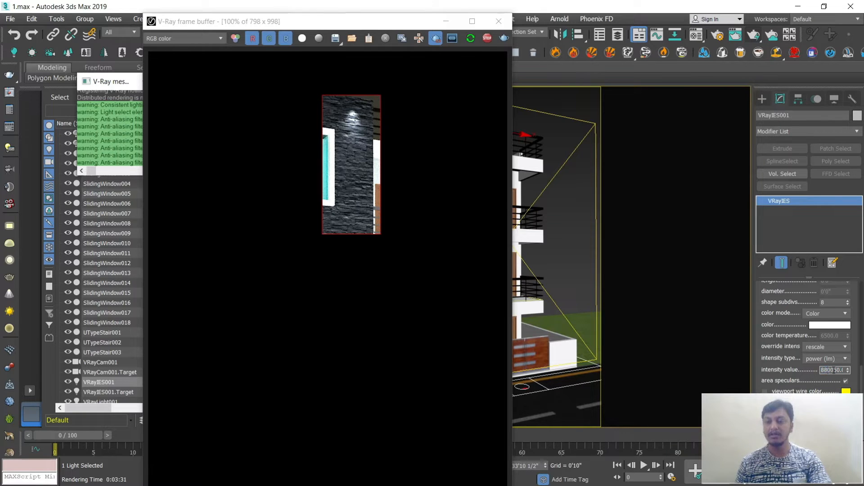
type("0")
key("Return")
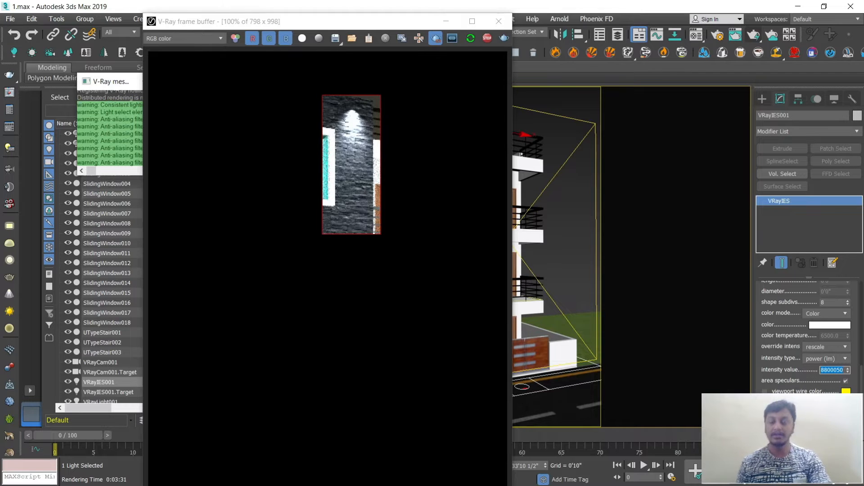
Lower the VRayIES light's intensity value in two stages, to 5800050 and finally 1800050, and stop and close the render
left_click(831, 370)
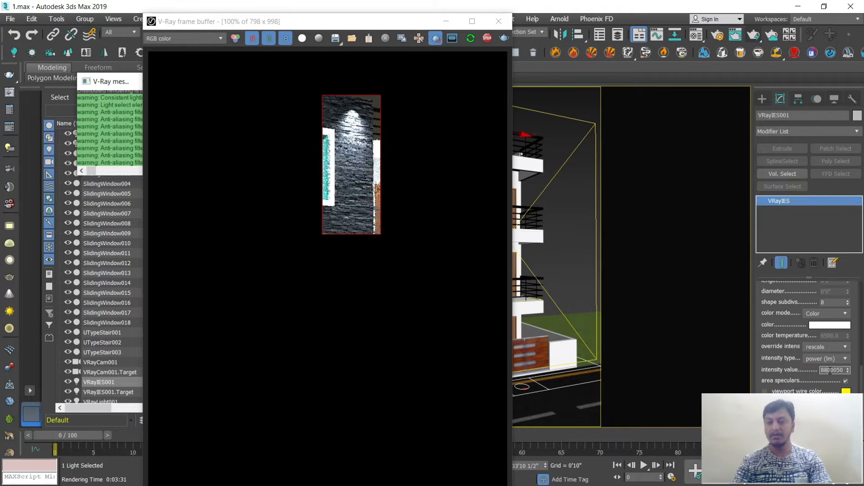
key("BackSpace")
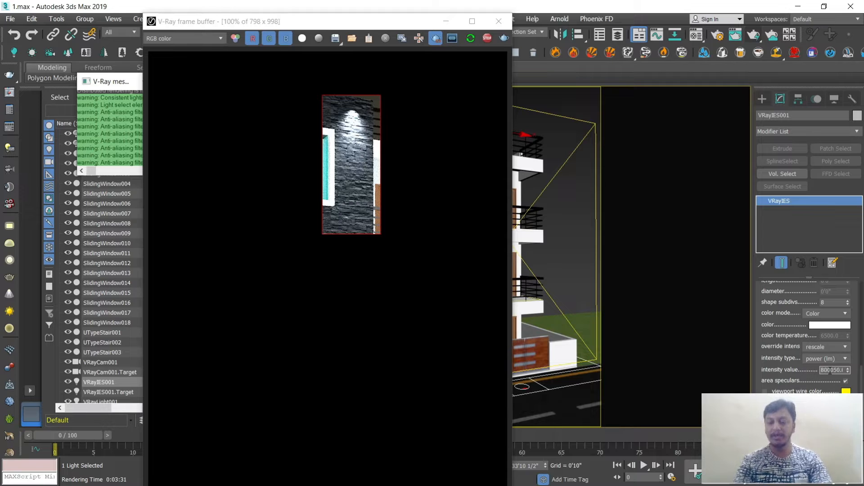
type("5")
key("Return")
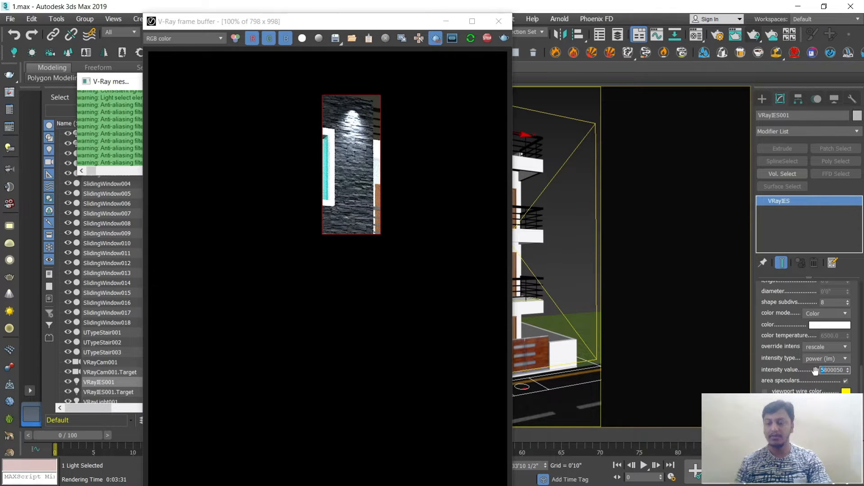
type("1")
key("Return")
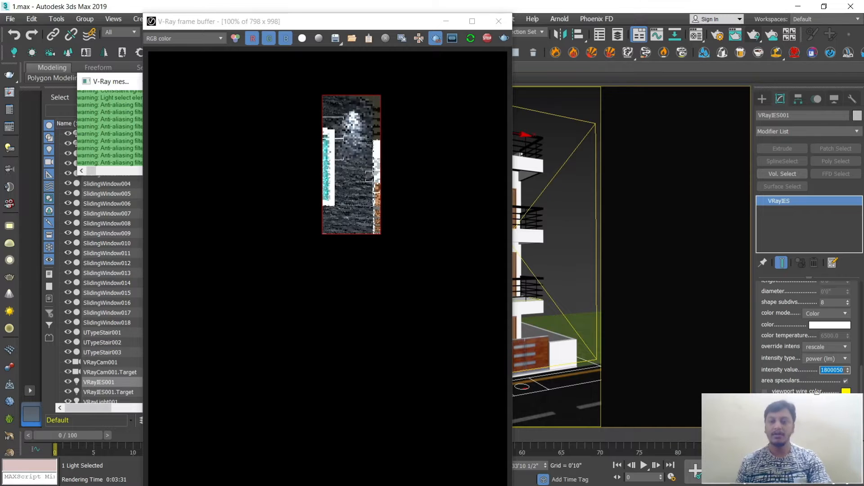
left_click(487, 39)
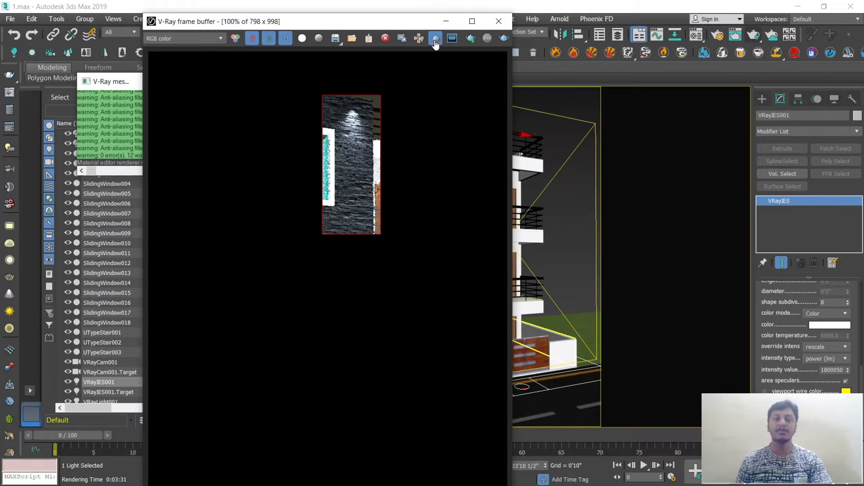
left_click(499, 21)
Select the VRayIES light together with its target in the perspective view and raise both slightly toward the top of the stone wall
left_click(508, 125)
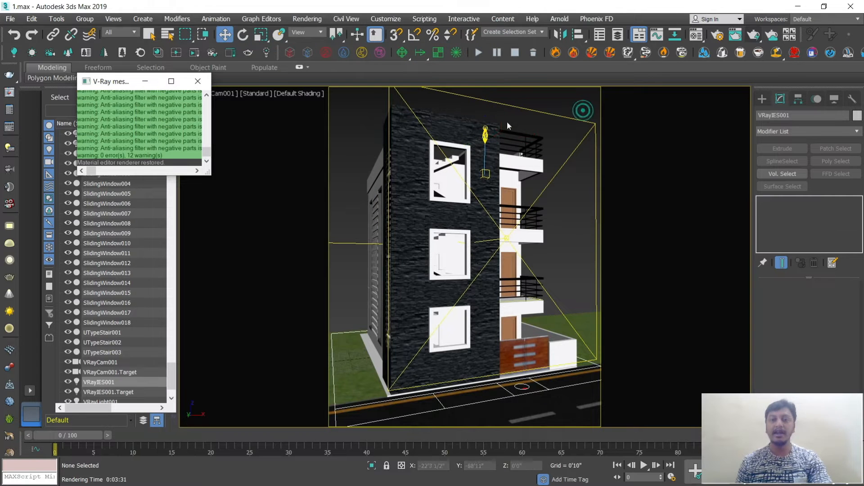
left_click(486, 129)
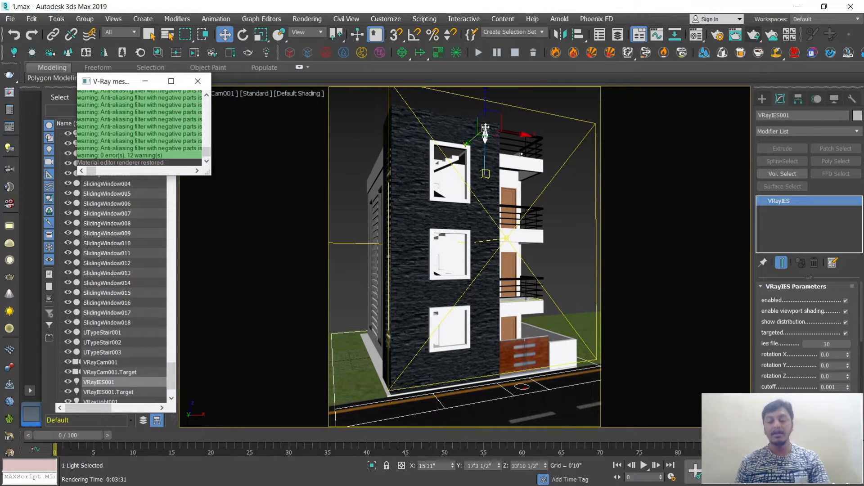
key("p")
key("z")
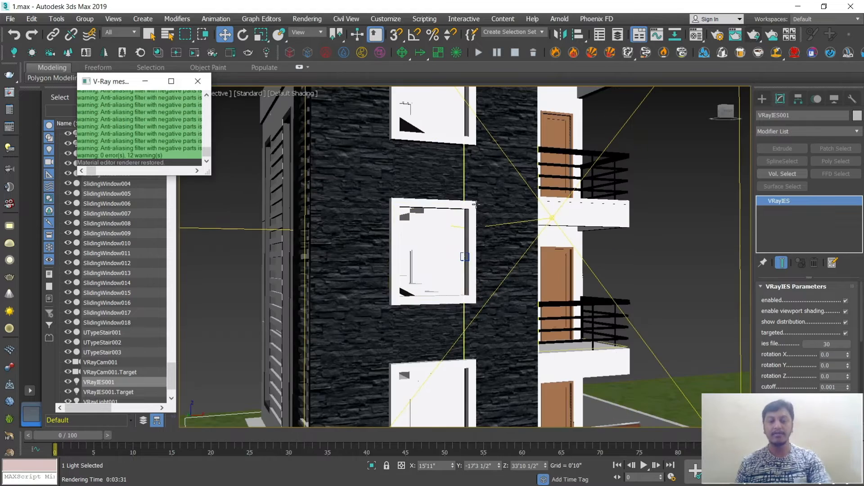
scroll(476, 217, "down", 3)
scroll(484, 187, "up", 2)
middle_click_drag(484, 187, 440, 250, "alt")
left_click(441, 237, "ctrl")
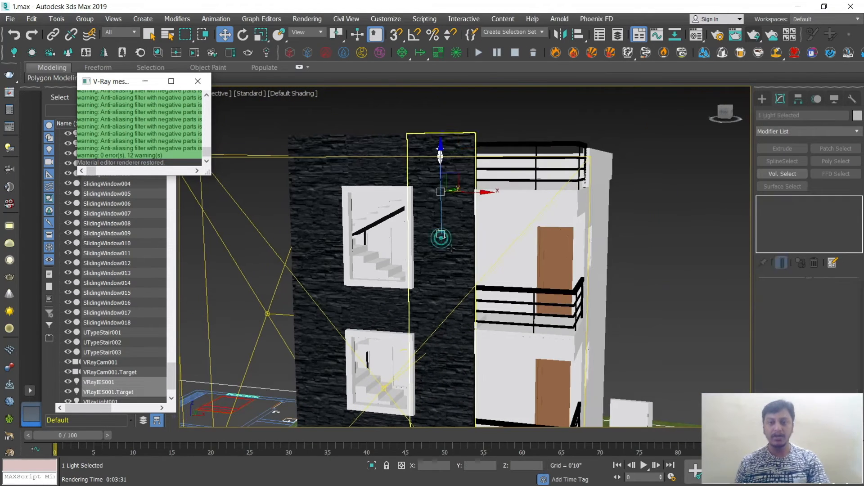
scroll(447, 243, "down", 2)
middle_click_drag(453, 253, 463, 278, "alt")
scroll(463, 279, "up", 1)
scroll(463, 278, "down", 2)
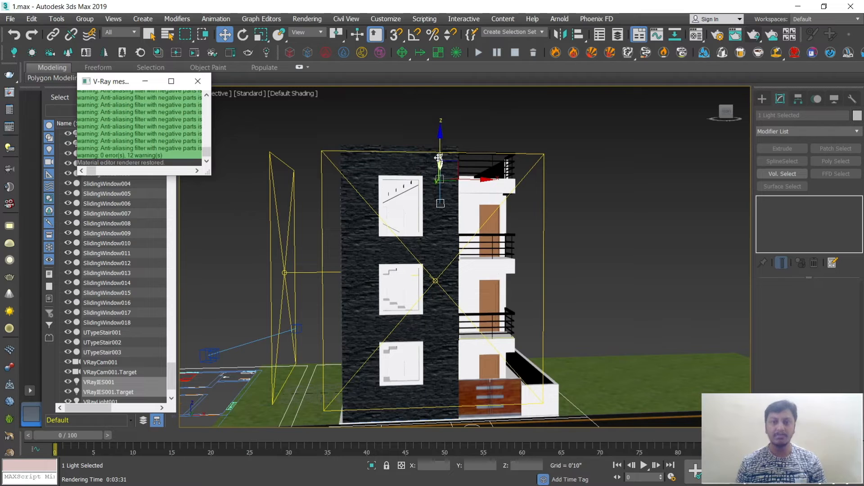
left_click_drag(439, 157, 445, 139)
Clone the VRayIES light and its target once along the X axis to the opposite side of the top-floor window
scroll(447, 151, "up", 5)
middle_click_drag(430, 193, 436, 223, "alt")
middle_click_drag(508, 184, 499, 166)
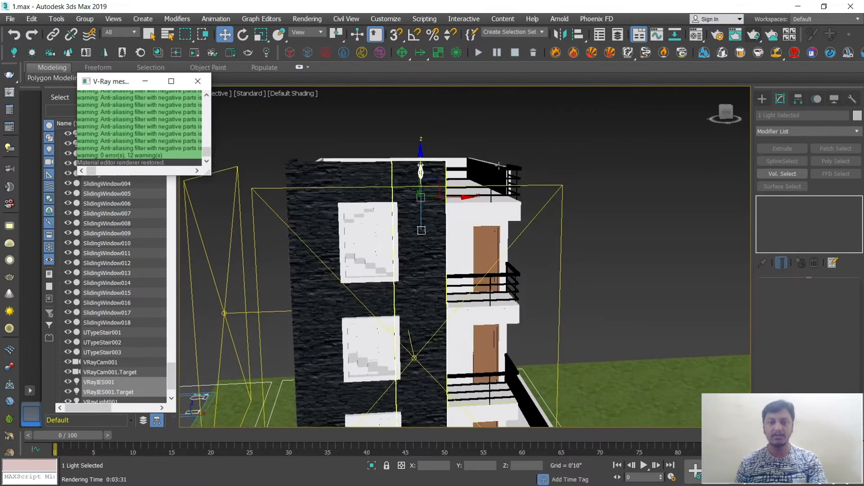
left_click(724, 118)
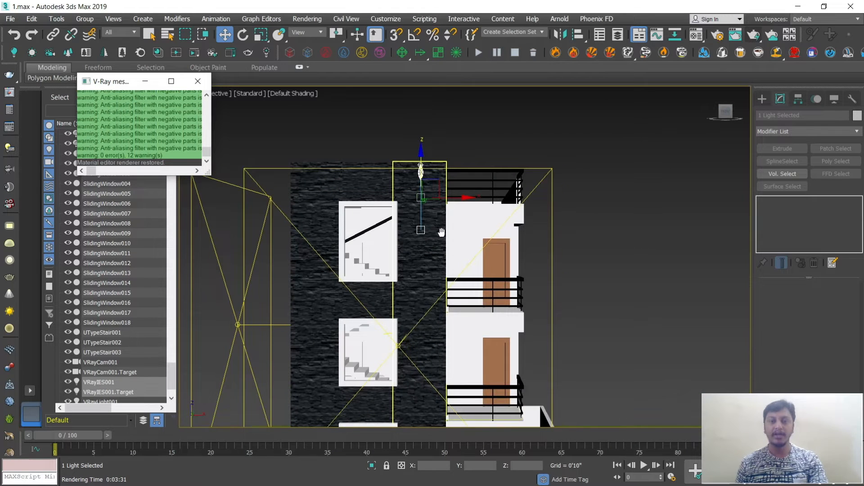
mouse_move(515, 197)
left_mouse_down("shift")
mouse_move(418, 199)
mouse_move(411, 208)
left_mouse_up("shift")
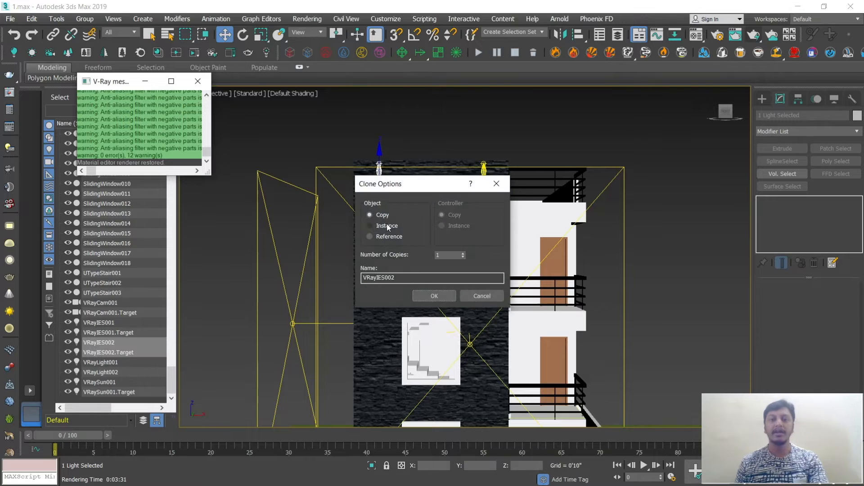
left_click(425, 295)
Select both VRayIES lights with their targets and clone the pair straight down to flank the lowest window on the stone wall
mouse_move(433, 293)
middle_mouse_down("alt")
mouse_move(521, 290)
mouse_move(475, 235)
mouse_move(434, 210)
middle_mouse_up("alt")
middle_click_drag(499, 254, 427, 193)
scroll(426, 193, "up", 3)
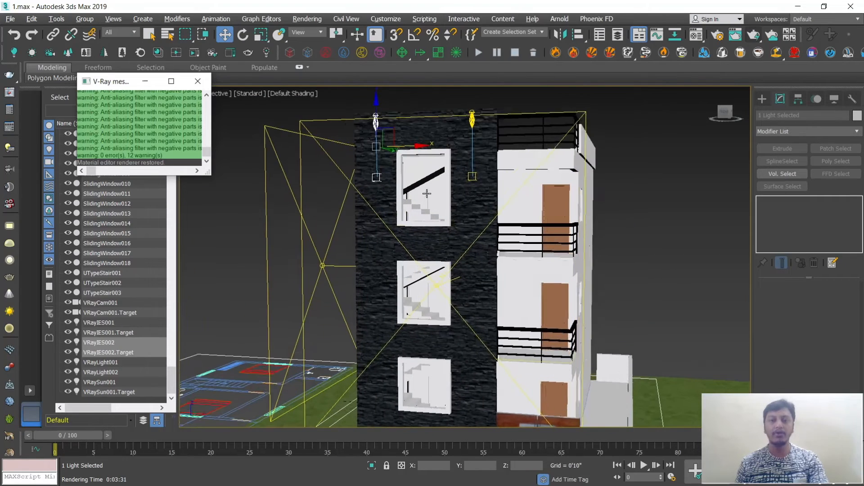
left_click(471, 121, "ctrl")
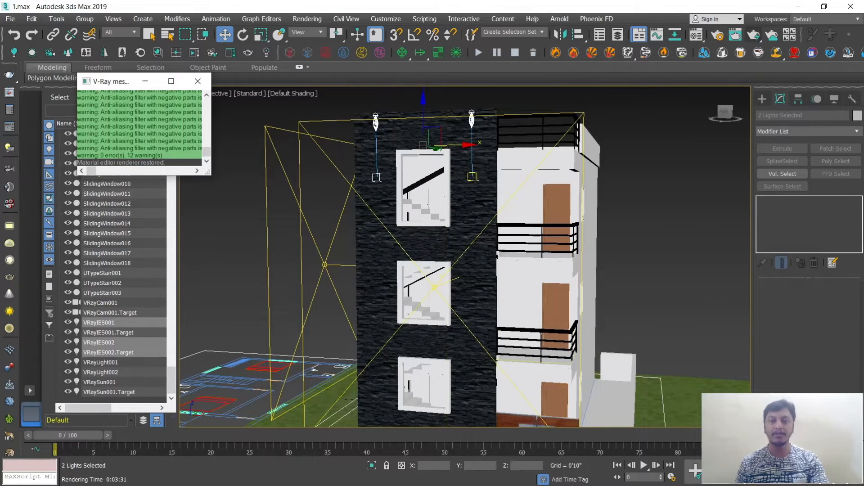
left_click(472, 178, "ctrl")
left_click_drag(422, 108, 419, 330, "shift")
left_click(433, 296)
middle_click_drag(425, 335, 425, 243)
left_click_drag(423, 229, 423, 240)
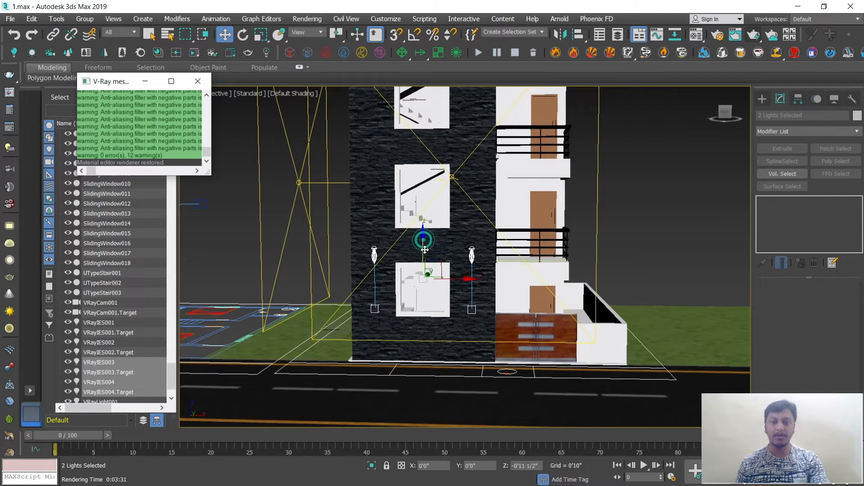
middle_click_drag(442, 293, 447, 290, "alt")
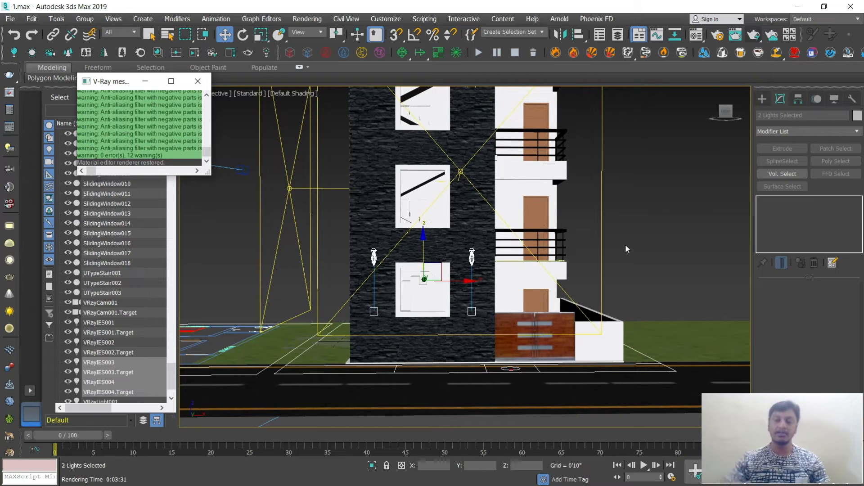
left_click(421, 235)
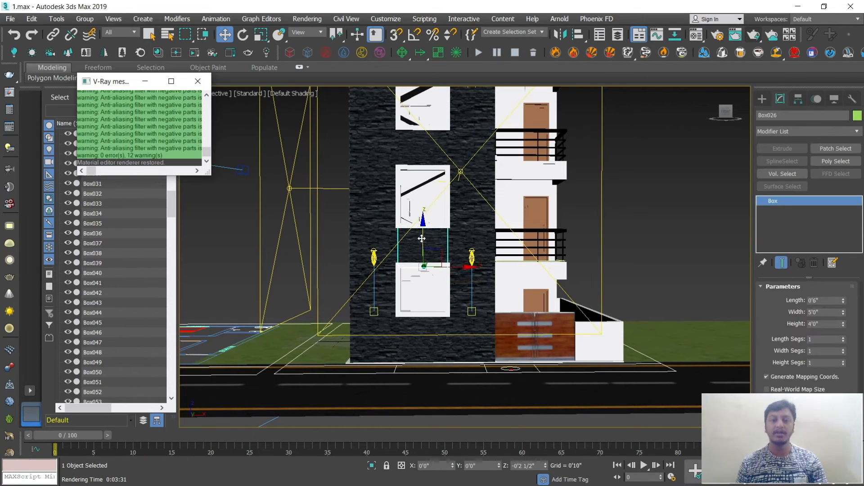
left_click(641, 194)
key("ctrl+z")
key("ctrl+z")
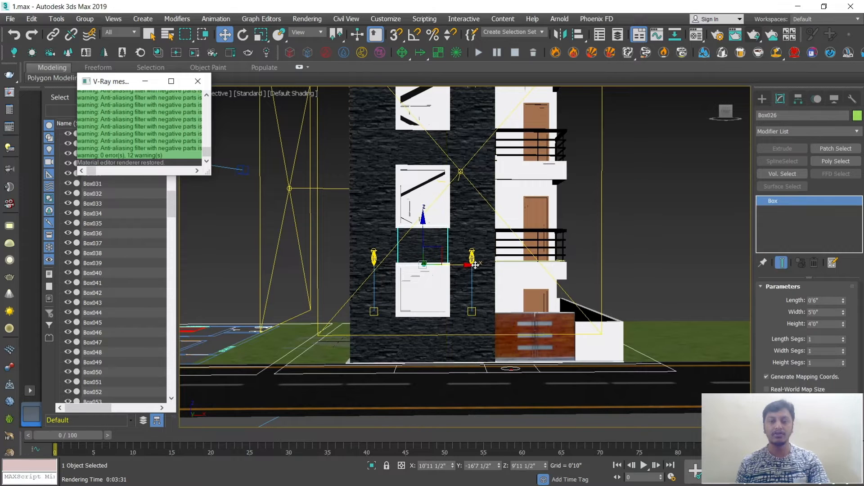
left_click(374, 255)
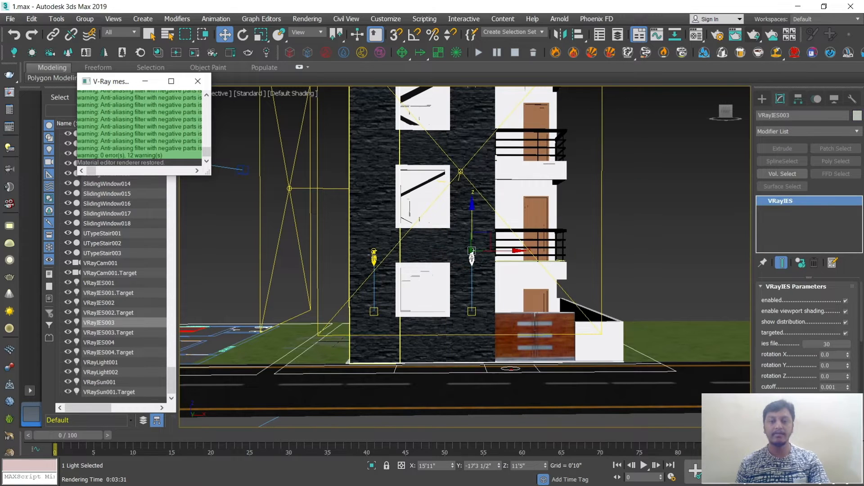
left_click(373, 256)
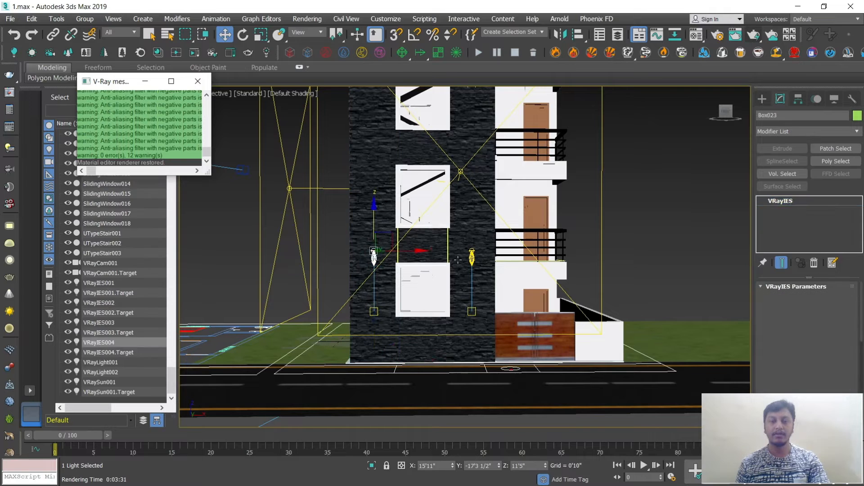
left_click(471, 257)
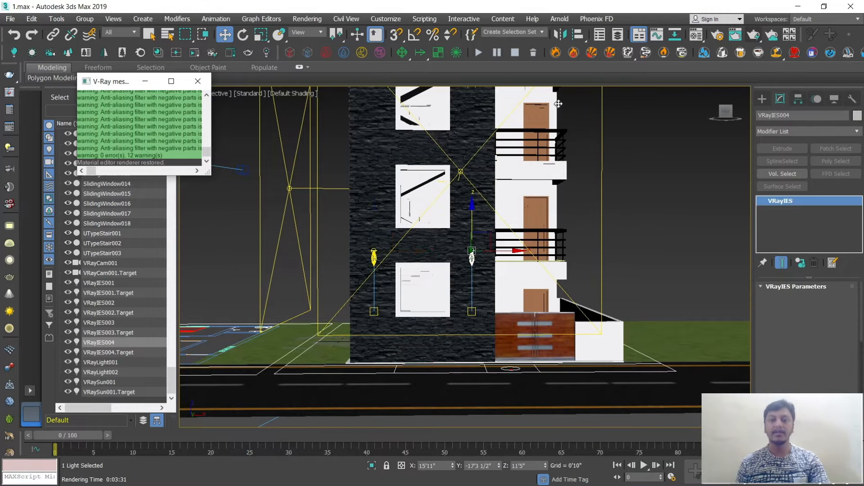
left_click(375, 258)
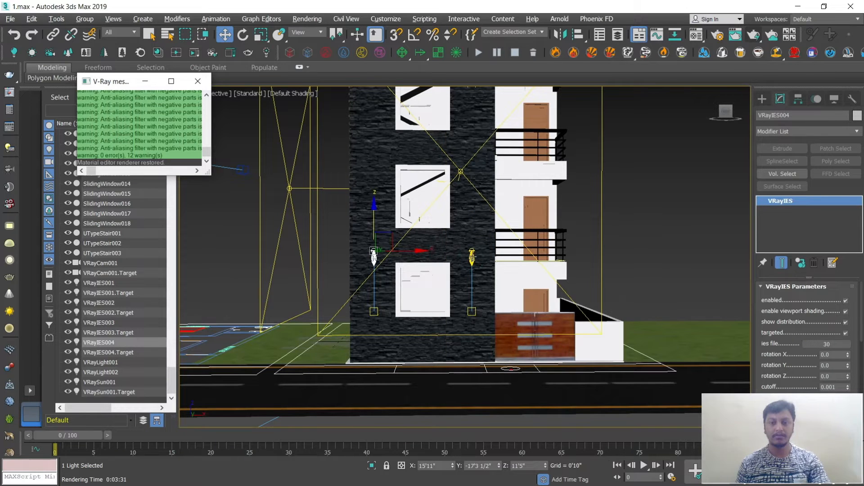
left_click(472, 258, "ctrl")
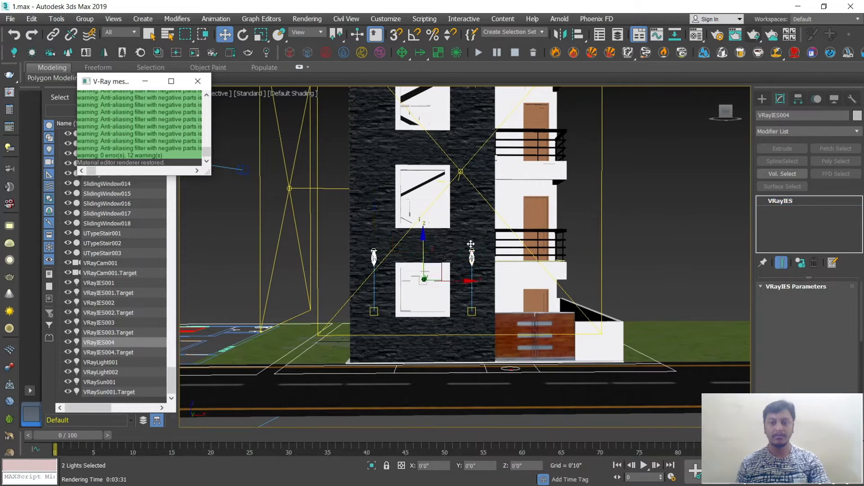
left_click(561, 35)
left_click_drag(419, 150, 583, 156)
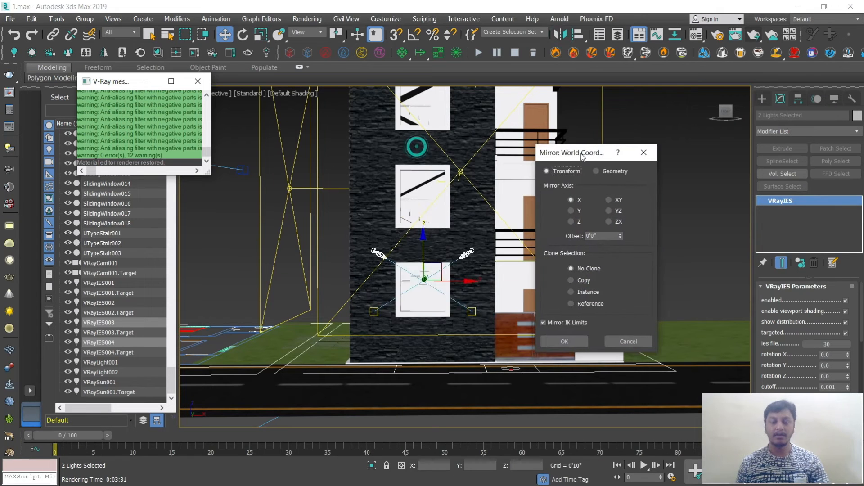
left_click(573, 211)
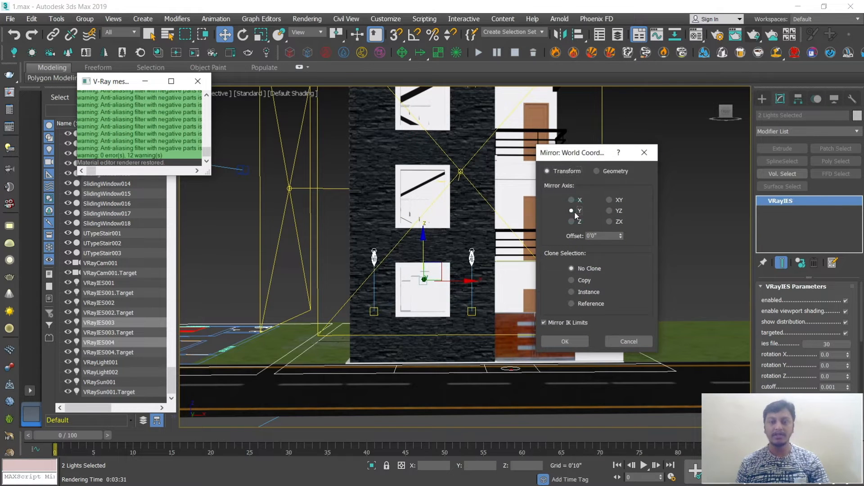
left_click(577, 222)
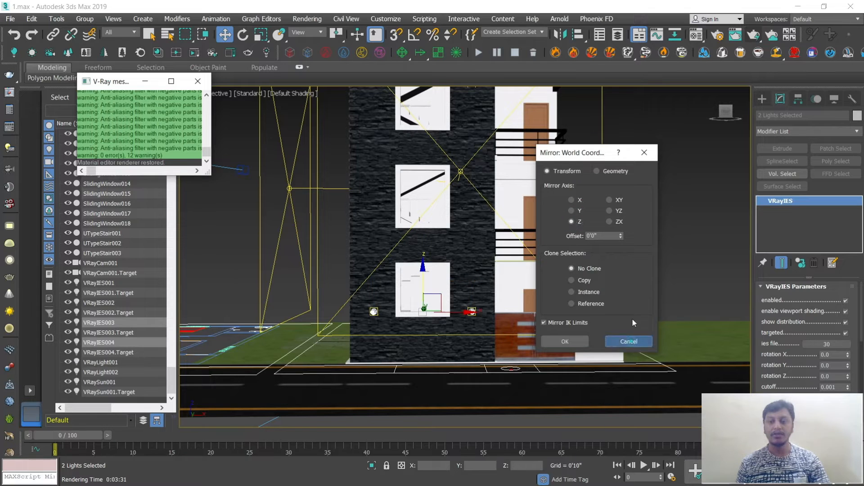
left_click(629, 341)
left_click(656, 188)
Mirror the VRayIES light beside the balconies, above the lowest window, about the Z axis as an instance
left_click(472, 259)
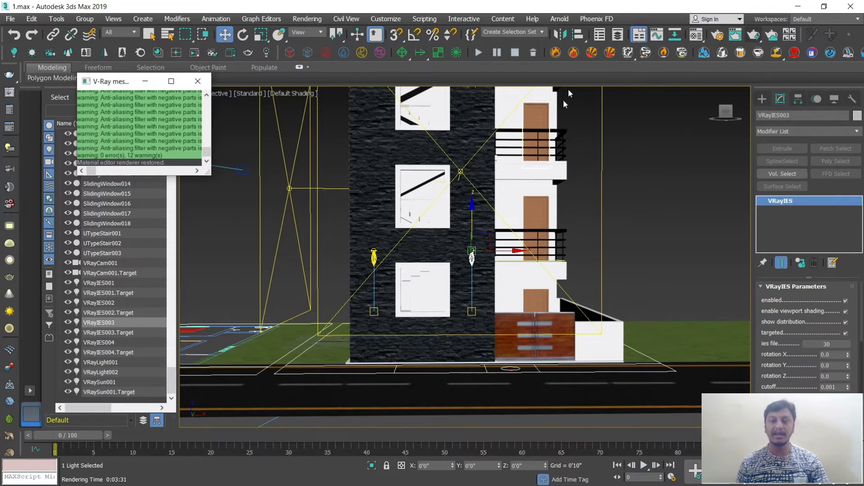
left_click(560, 35)
left_click_drag(405, 143, 626, 122)
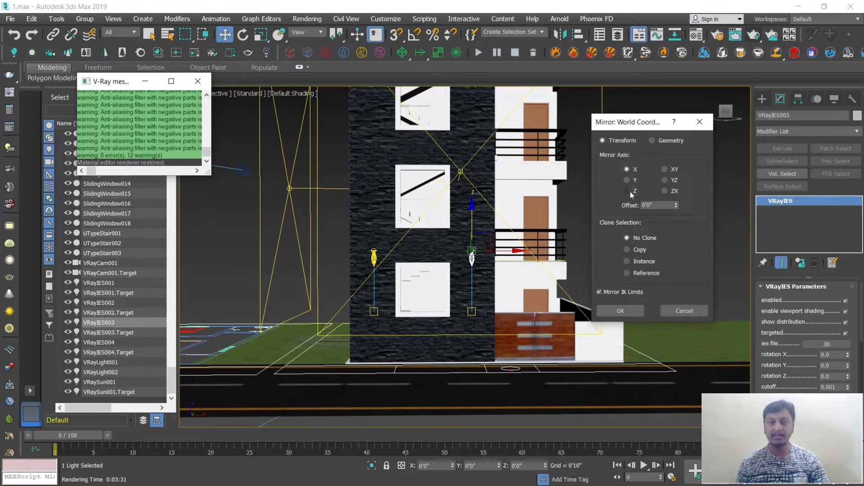
left_click(630, 261)
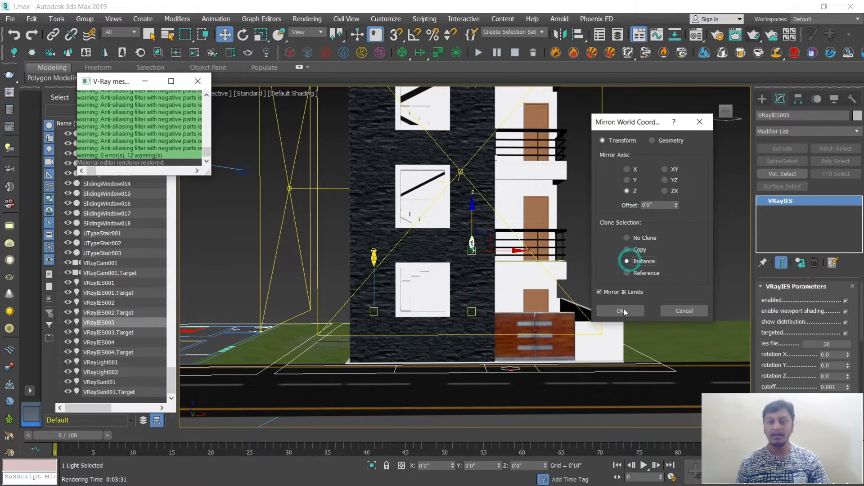
left_click(647, 199)
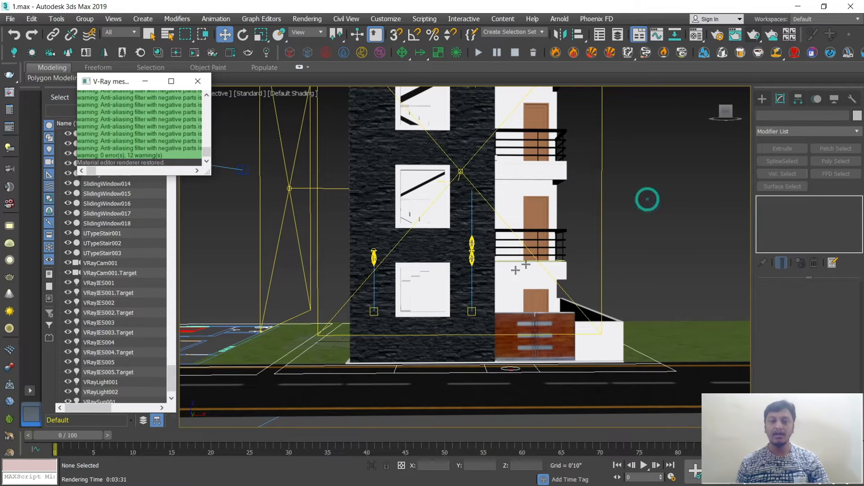
Mirror the matching VRayIES light on the other side of the lowest window about the Z axis as a clone
left_click(373, 255)
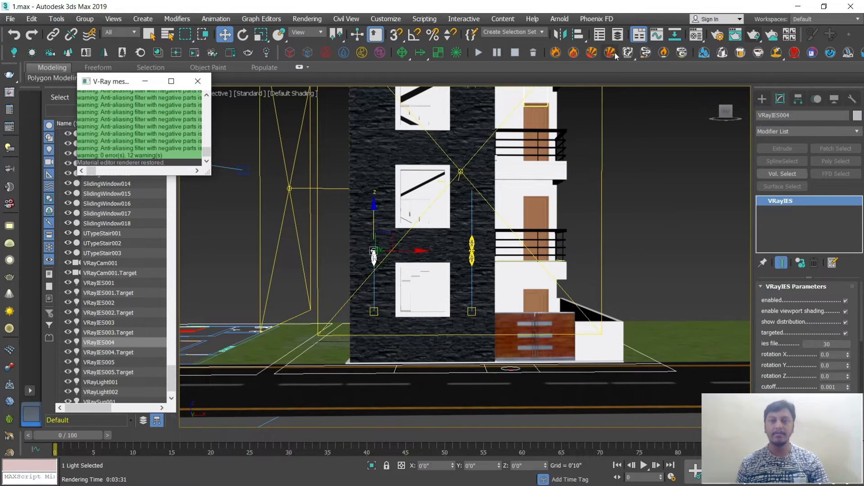
left_click(561, 35)
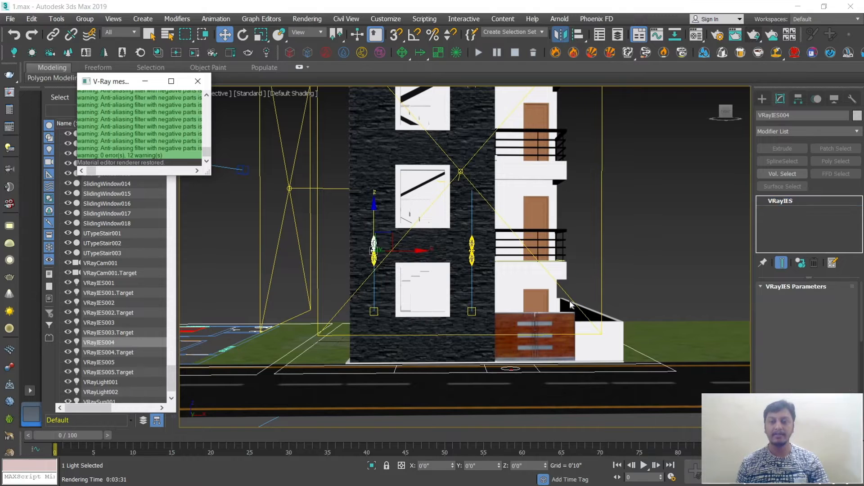
left_click(409, 336)
left_click(663, 210)
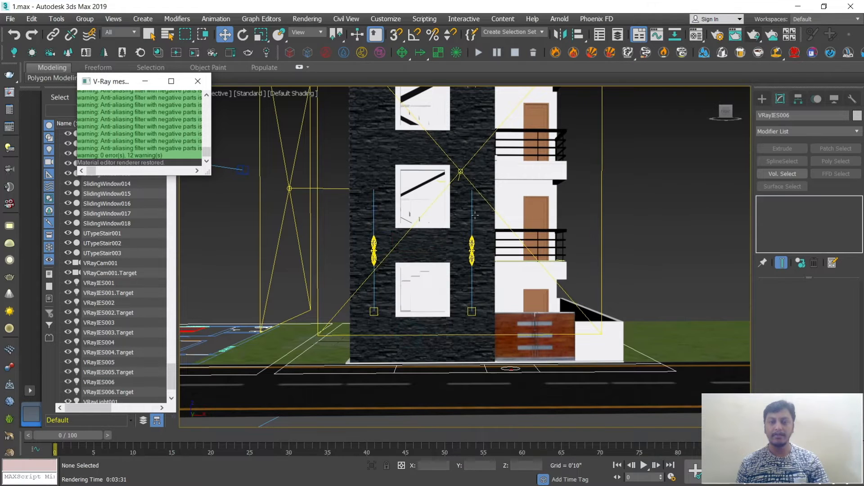
Select both upward-pointing mirrored VRayIES lights and raise them about 4 inches above the downward-pointing ones
left_click(373, 243)
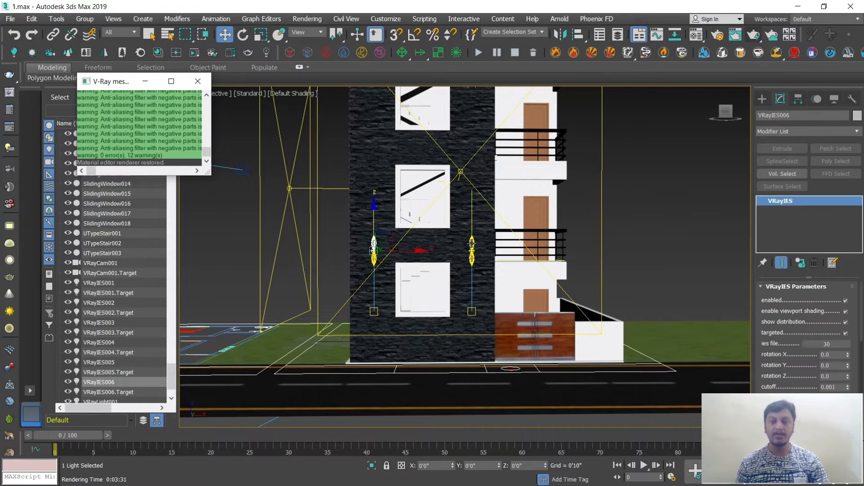
left_click(471, 243)
scroll(455, 243, "up", 5)
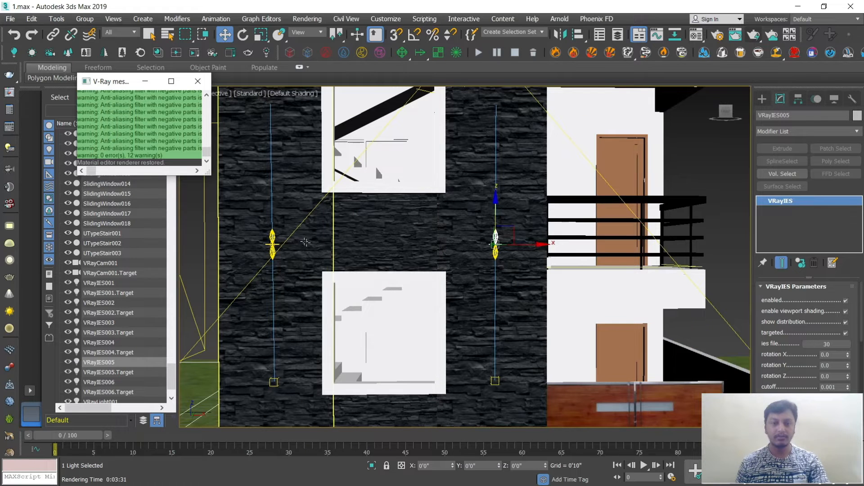
left_click(272, 239, "ctrl")
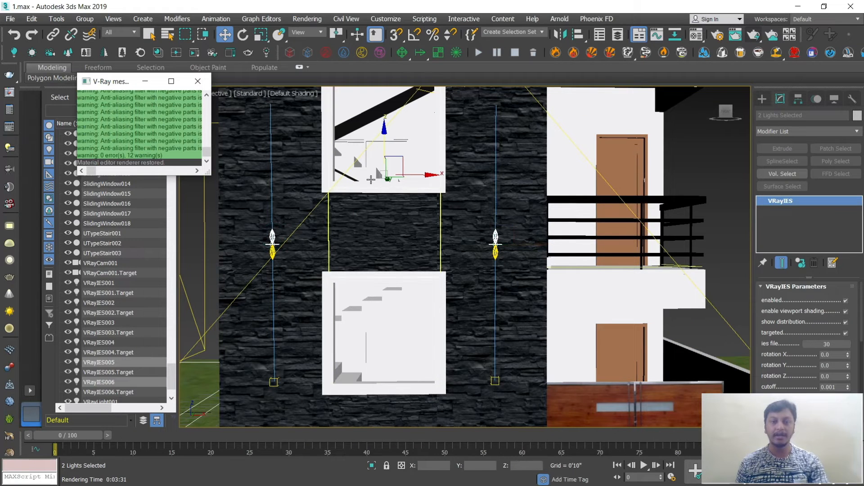
left_click_drag(385, 155, 385, 144)
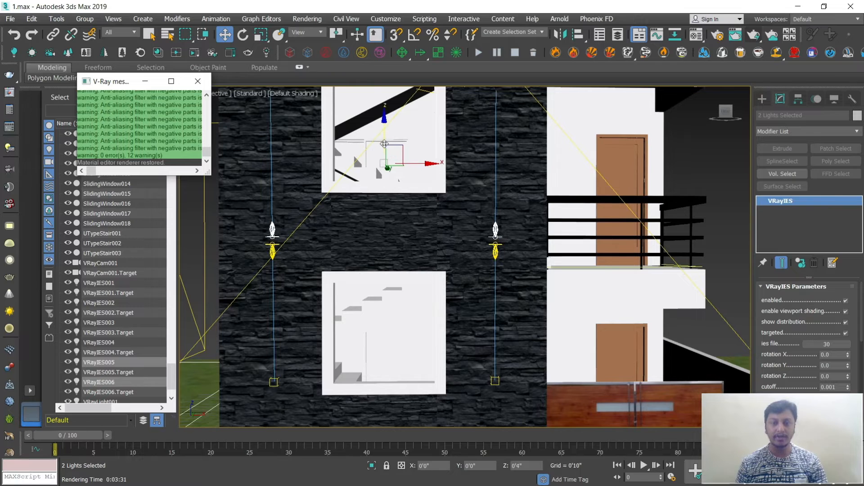
scroll(482, 167, "down", 5)
Test-render the building from the VRayCam001 view with the safe frame shown, and close the frame buffer
key("c")
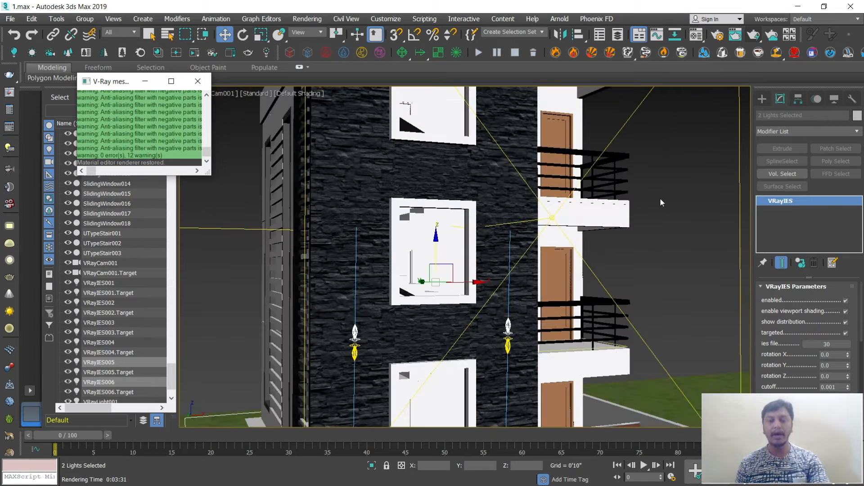
key("shift+f")
key("shift+q")
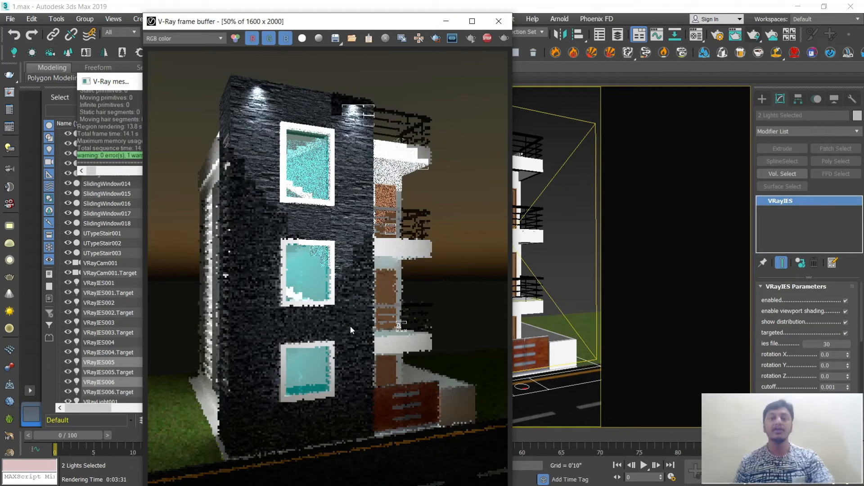
left_click(499, 21)
left_click(567, 100)
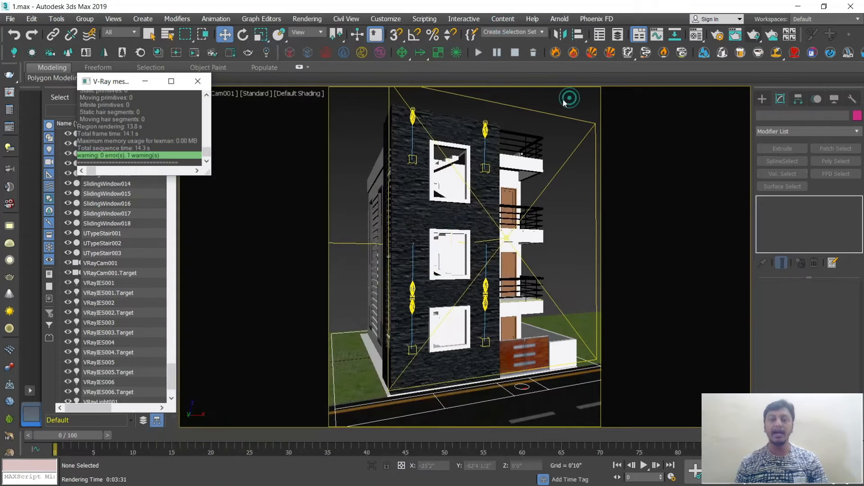
Draw a Tube with a radius of about 3 inches around the VRayIES light near the stone wall's outer edge in the top view
key("p")
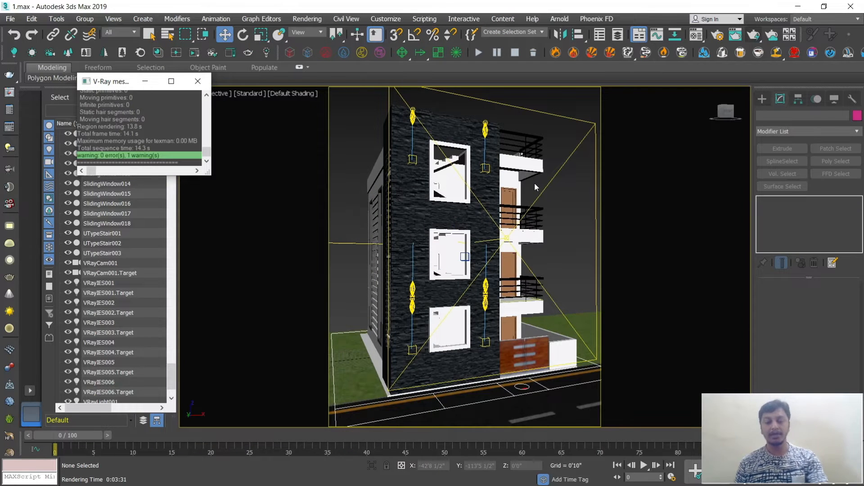
scroll(534, 186, "up", 3)
middle_click_drag(566, 209, 643, 177, "alt")
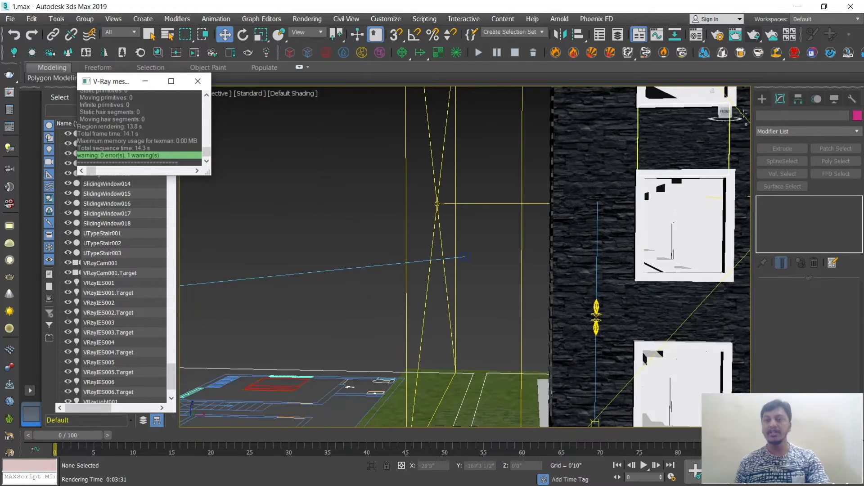
left_click(762, 100)
middle_click_drag(573, 226, 466, 209)
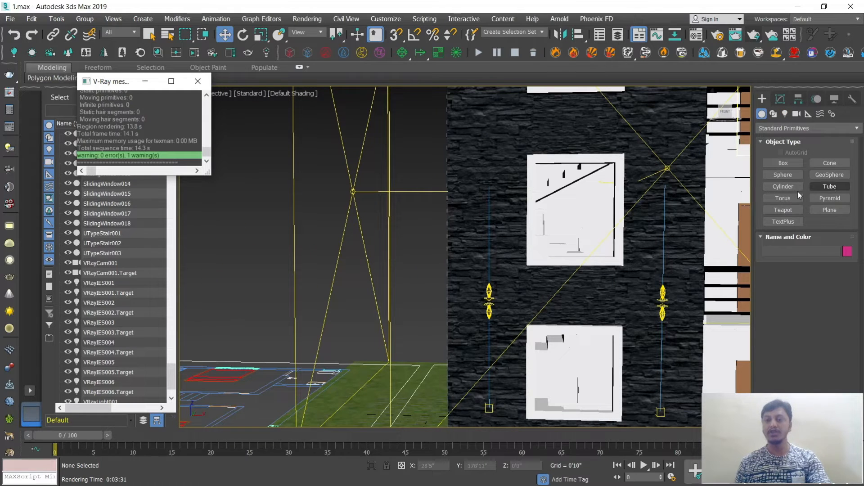
left_click(824, 188)
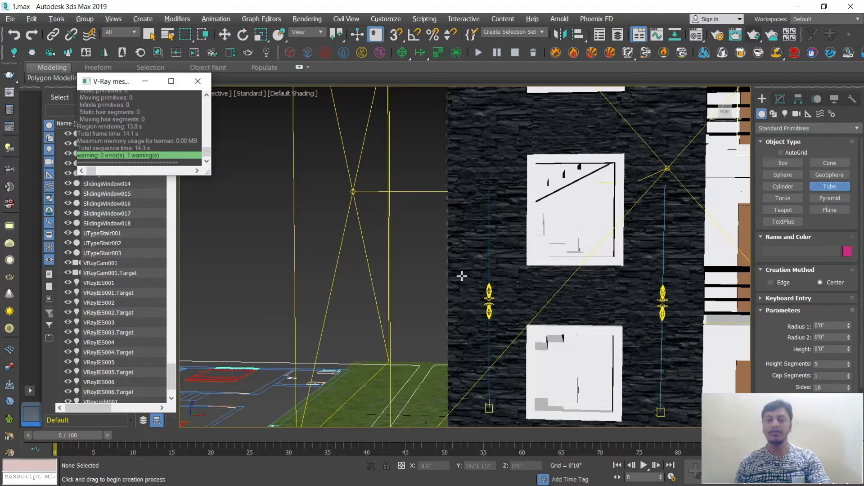
key("alt+w")
middle_click(350, 187)
key("alt+w")
scroll(552, 167, "up", 10)
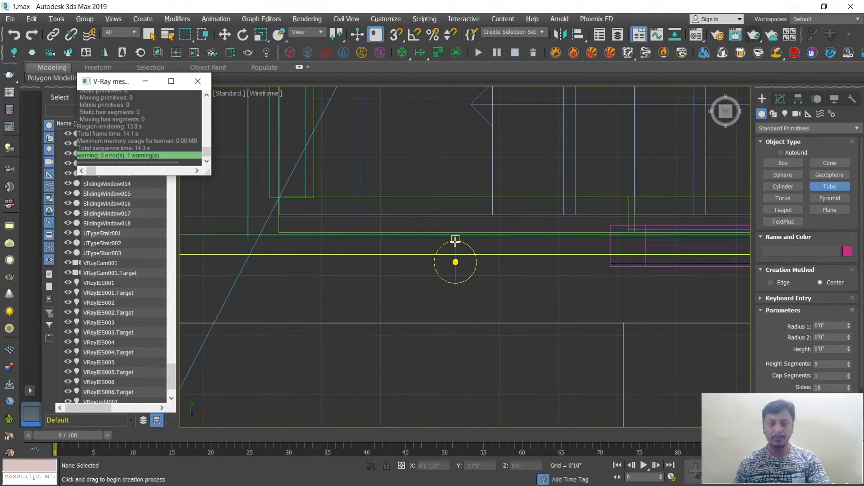
left_click_drag(455, 248, 468, 261)
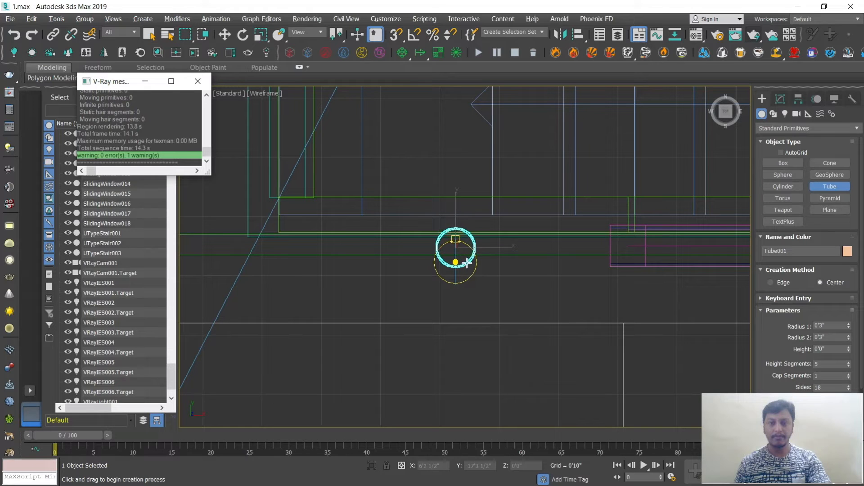
key("w")
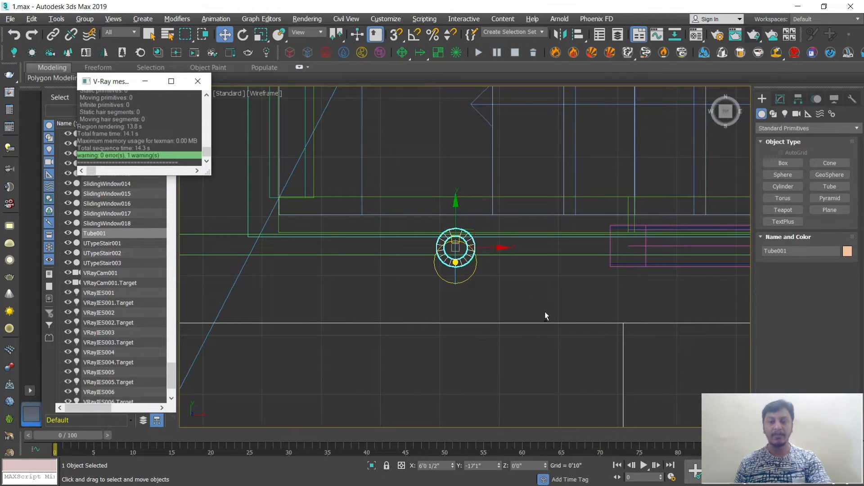
Assign the black 02 - Default material to the new tube
key("p")
key("z")
scroll(498, 310, "down", 15)
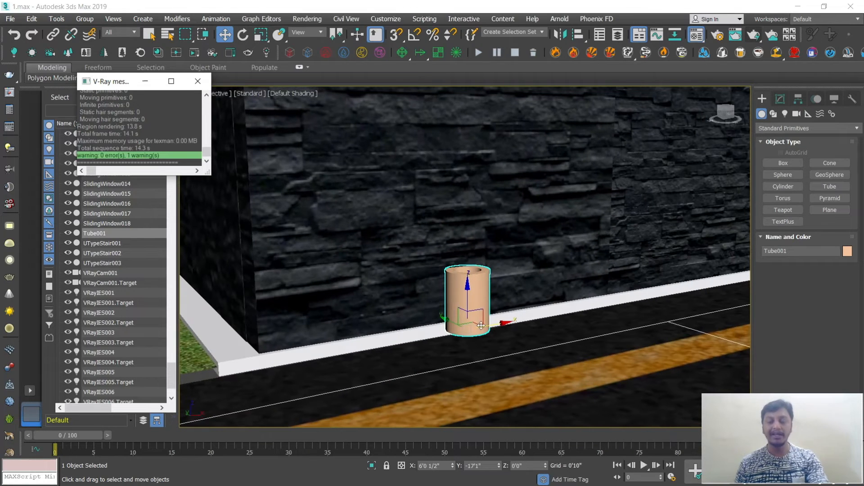
key("m")
left_click(589, 135)
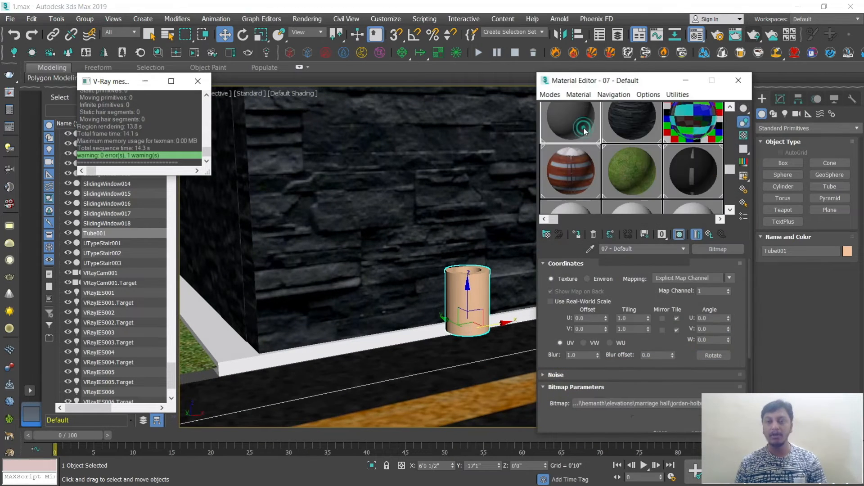
scroll(711, 149, "up", 2)
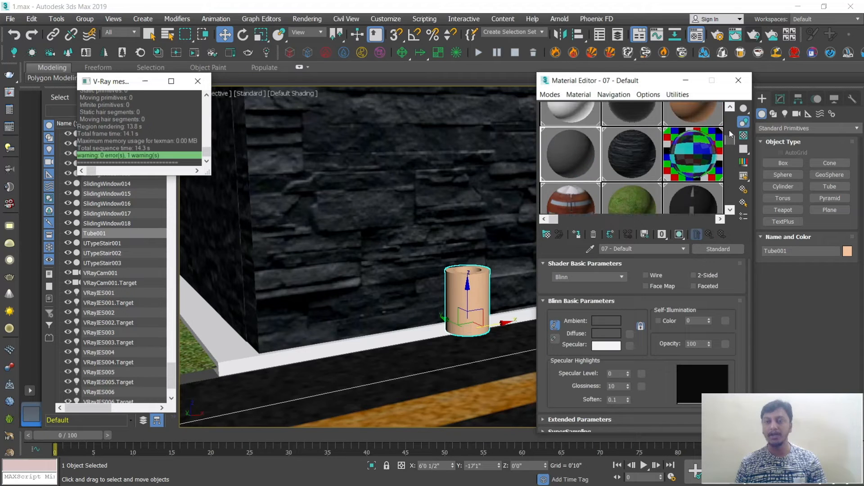
left_click(626, 141)
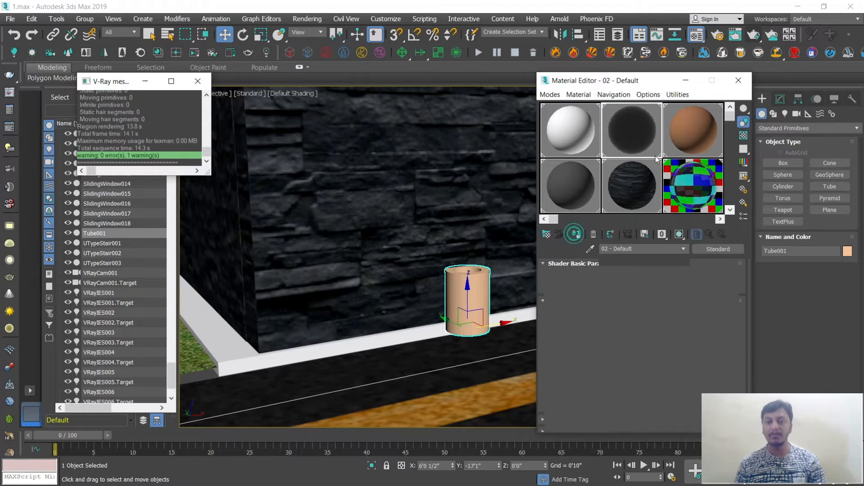
left_click(576, 235)
key("m")
Raise the tube along Z to about 11'2" so it encloses the pair of VRayIES lights on the stone wall
scroll(507, 290, "down", 5)
left_click_drag(496, 276, 496, 104)
middle_click_drag(506, 225, 483, 387)
left_click_drag(471, 262, 471, 172)
key("z")
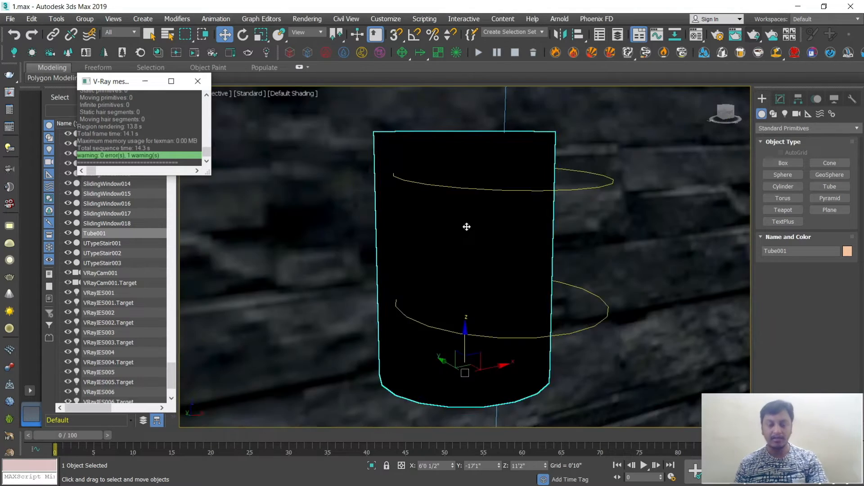
Nudge the tube horizontally to about Y -17'0 1/2" so it is centred around the pair of VRayIES lights
middle_click_drag(470, 318, 520, 353, "alt")
left_click_drag(431, 309, 466, 317)
middle_click_drag(466, 317, 469, 296, "alt")
left_click_drag(469, 283, 449, 289)
scroll(509, 312, "down", 3)
mouse_move(506, 312)
middle_mouse_down("alt")
mouse_move(514, 295)
mouse_move(506, 306)
middle_mouse_up("alt")
left_click_drag(468, 302, 464, 302)
scroll(539, 297, "down", 8)
middle_click_drag(631, 281, 558, 295, "alt")
middle_click_drag(557, 295, 442, 296)
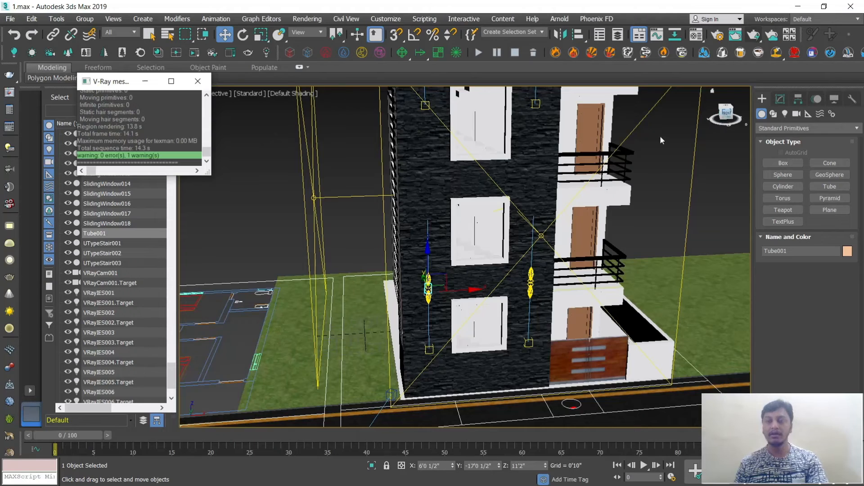
Clone the tube as one instance along X to about 16'0", around the other pair of VRayIES lights on the stone wall
left_click(727, 113)
scroll(460, 296, "up", 6)
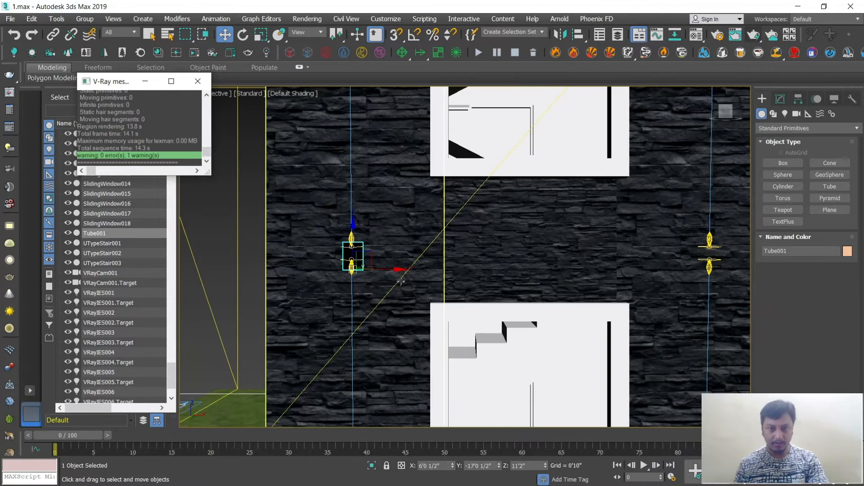
middle_click_drag(413, 267, 335, 259)
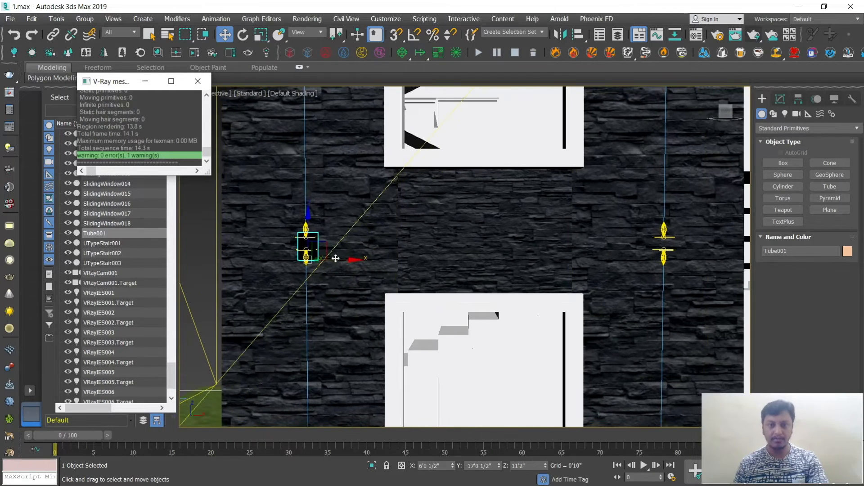
left_click_drag(341, 262, 685, 260)
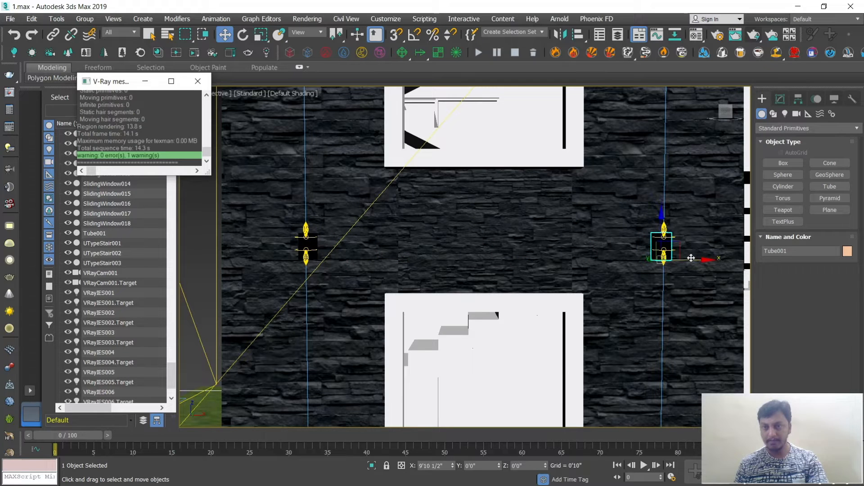
left_click_drag(694, 257, 696, 258, "shift")
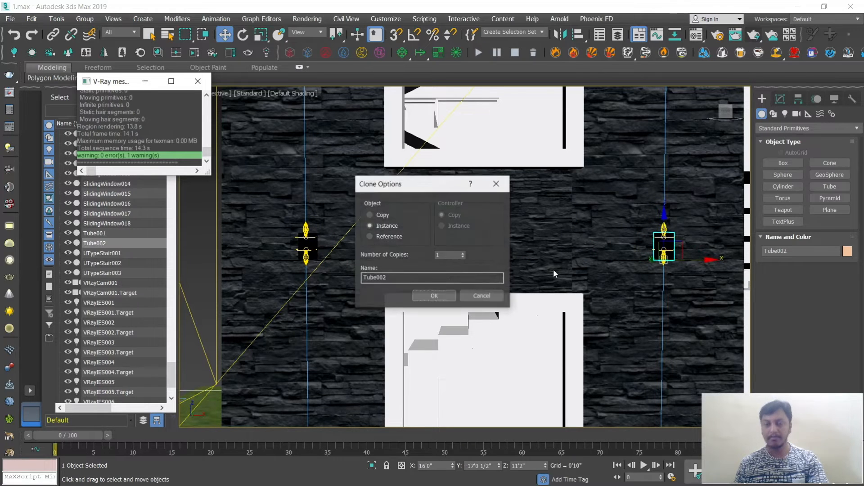
left_click(430, 299)
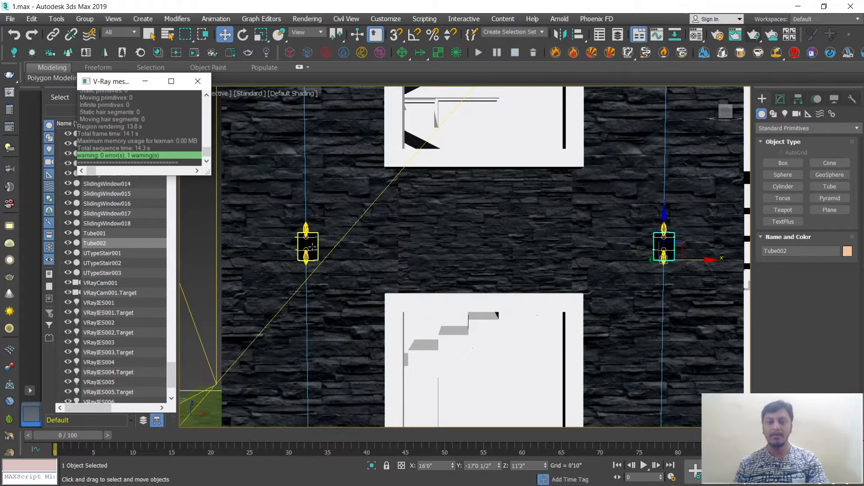
Clone both tubes straight up along Z to enclose the two VRayIES lights at the top of the stone wall
left_click(312, 247, "ctrl")
scroll(472, 284, "down", 6)
mouse_move(473, 285)
middle_mouse_down()
mouse_move(499, 284)
mouse_move(475, 317)
middle_mouse_up()
left_click_drag(468, 312, 480, 73)
left_click(440, 293)
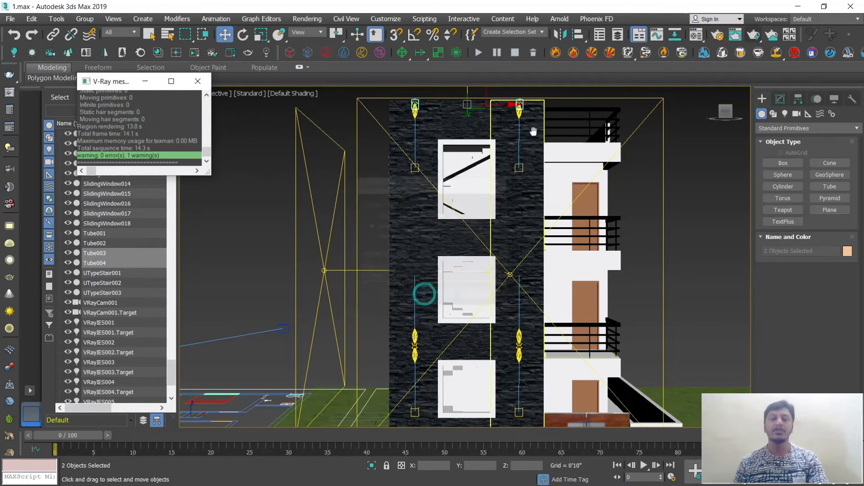
middle_click_drag(473, 123, 464, 231)
scroll(464, 230, "up", 5)
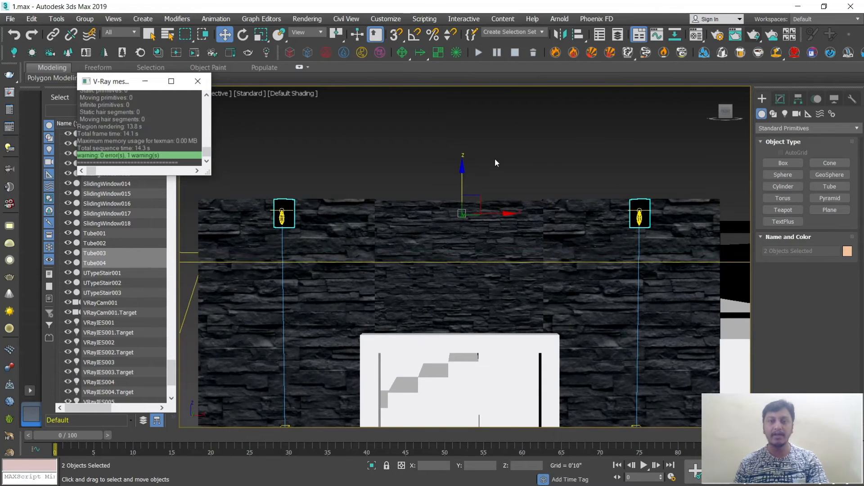
left_click(495, 159)
In the VRayCam001 view with safe frames shown, set the multiplier of VRayLight001 to 70 and of VRayLight002 to 50
key("c")
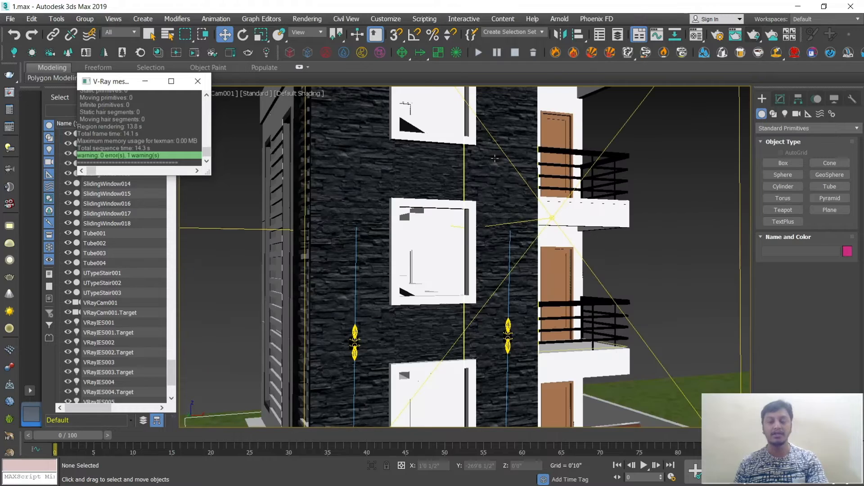
key("shift+f")
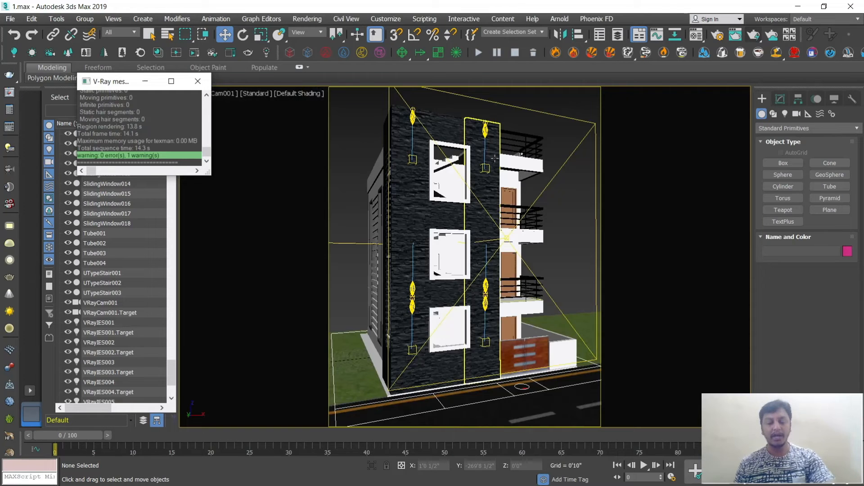
left_click(587, 122)
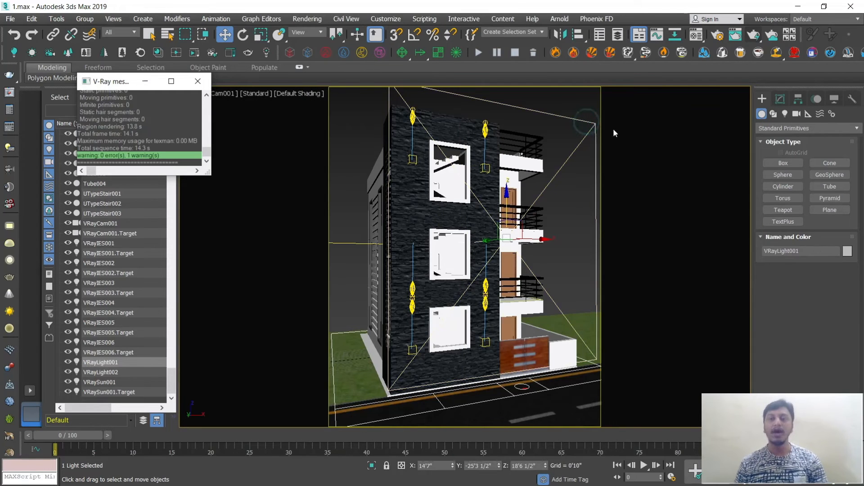
left_click(781, 99)
scroll(861, 326, "down", 5)
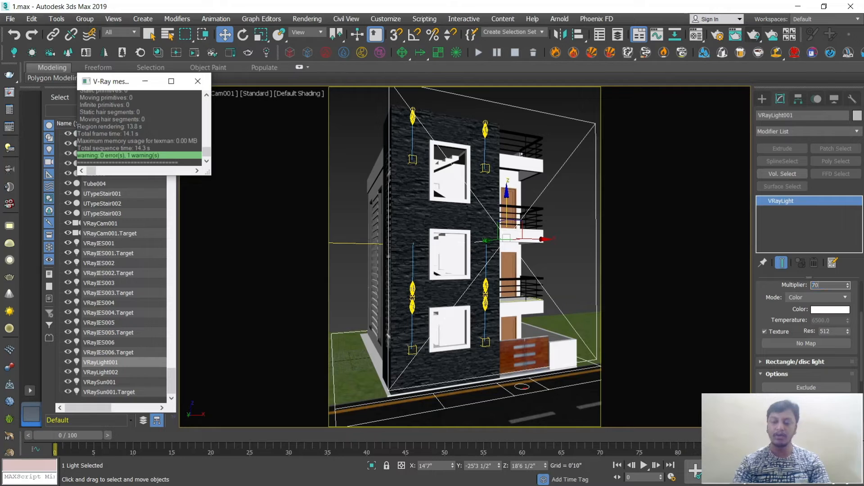
left_click(354, 242)
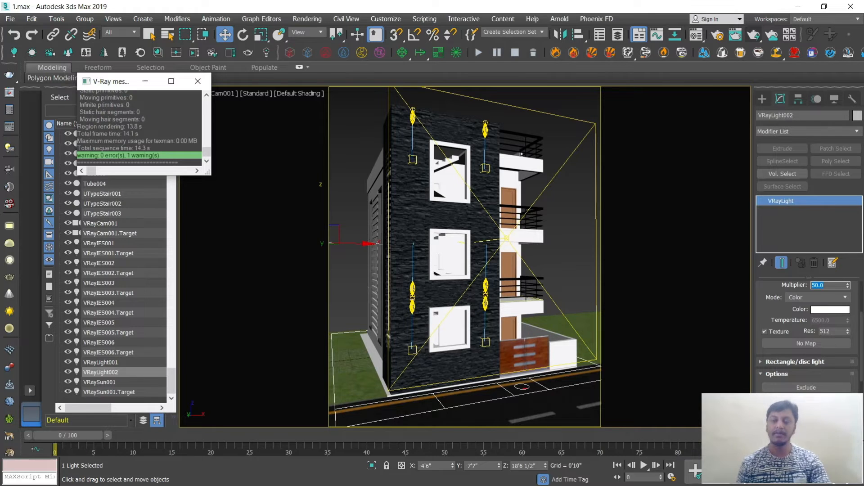
left_click(578, 212)
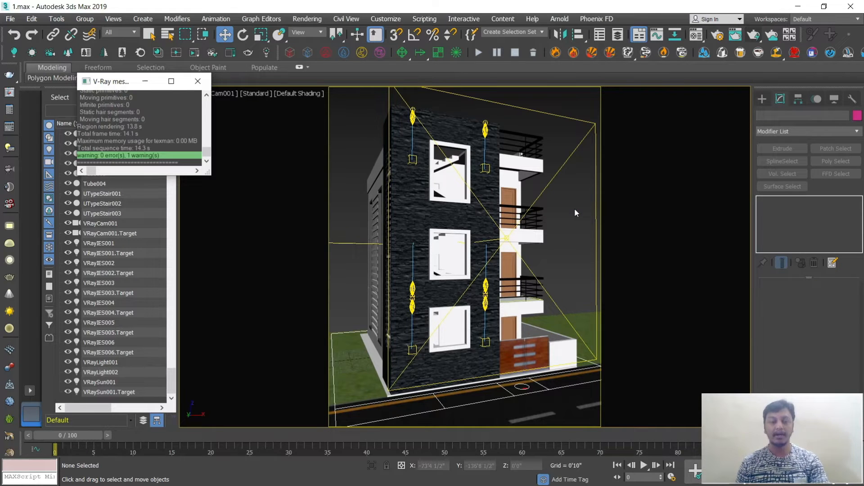
Render the VRayCam001 view and inspect the wall lights' glow and tube fixtures on the stone wall up close
key("shift+q")
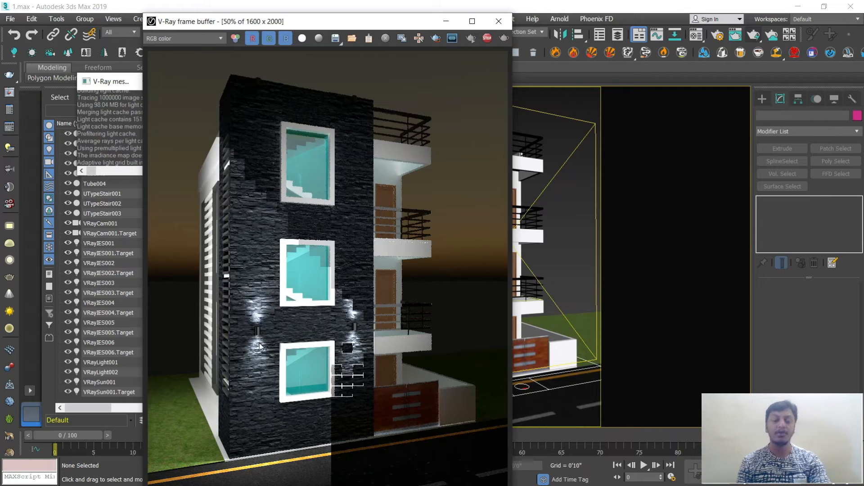
scroll(219, 342, "up", 4)
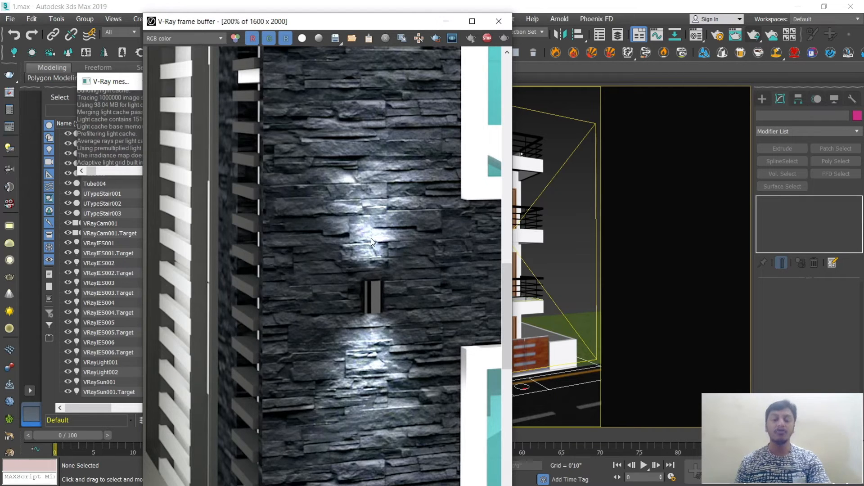
scroll(371, 239, "down", 3)
scroll(289, 314, "up", 1)
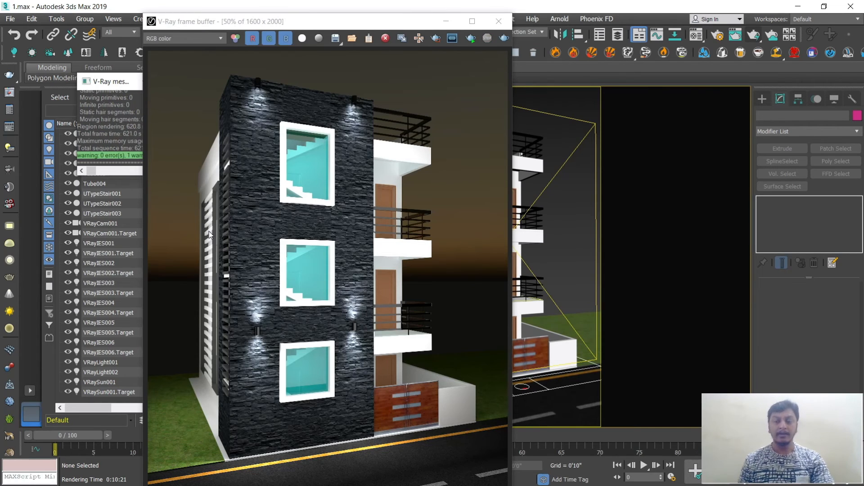
Save the rendered image to the Desktop as night in PNG format, with RGB 48 bit colours and alpha channel
left_click(336, 38)
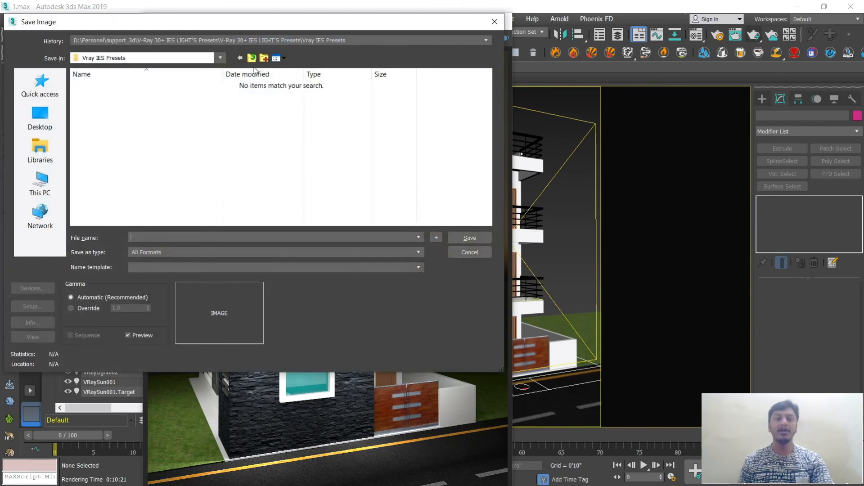
left_click(47, 130)
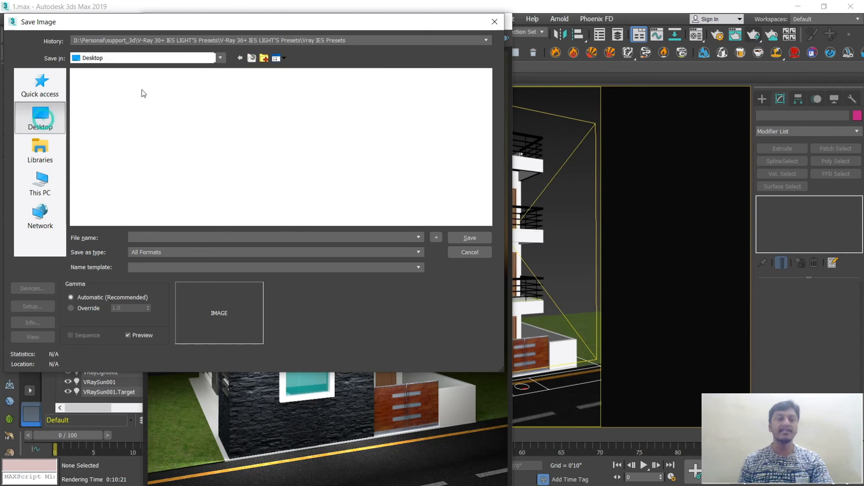
left_click(151, 239)
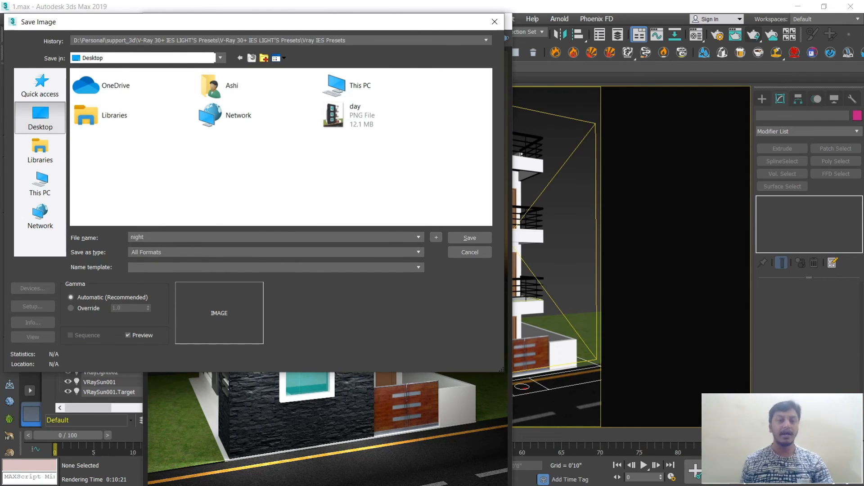
left_click(212, 253)
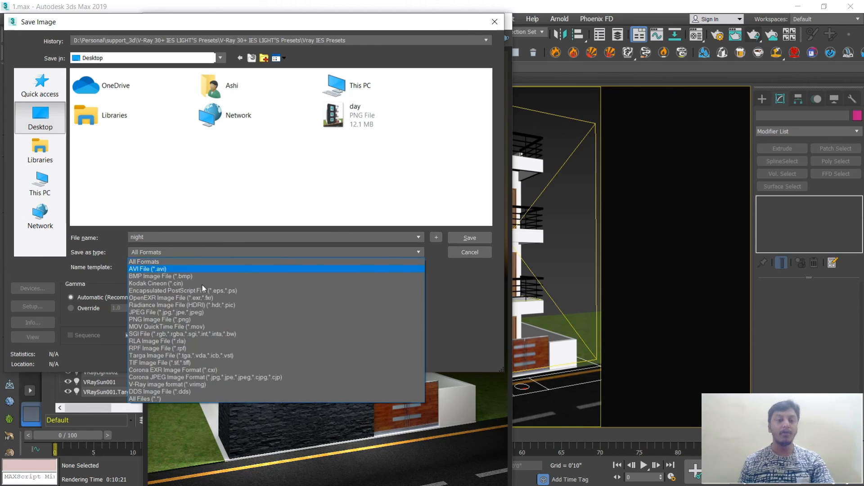
left_click(197, 321)
left_click(461, 240)
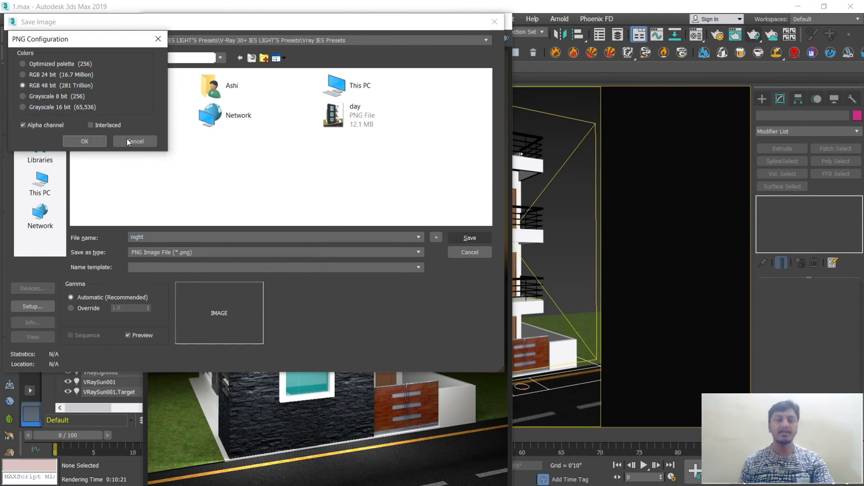
left_click(86, 141)
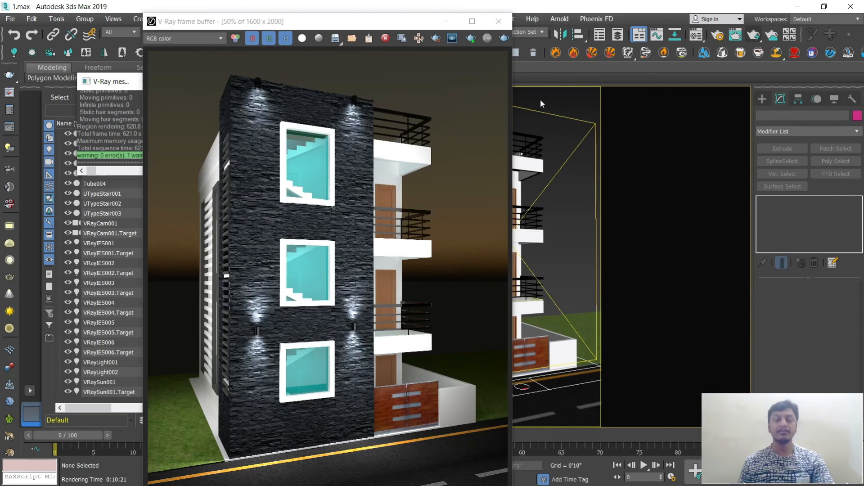
Close the V-Ray frame buffer and V-Ray messages windows, and minimise 3ds Max to reach the desktop
left_click(499, 21)
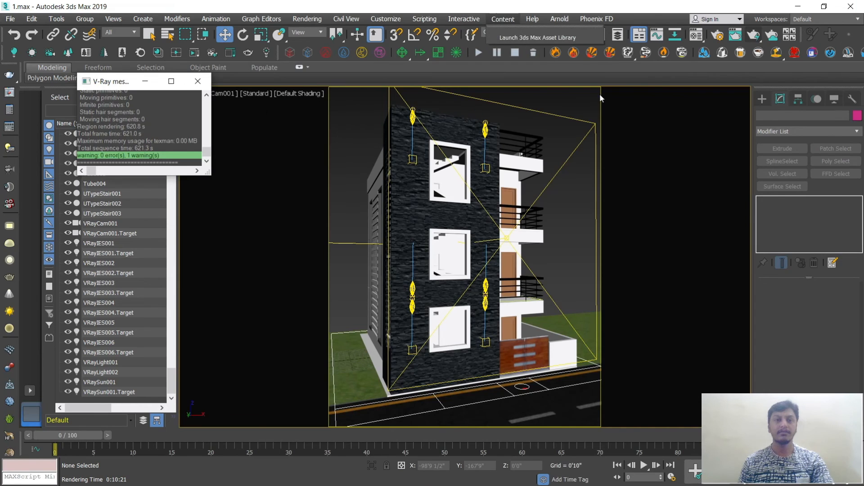
left_click(807, 3)
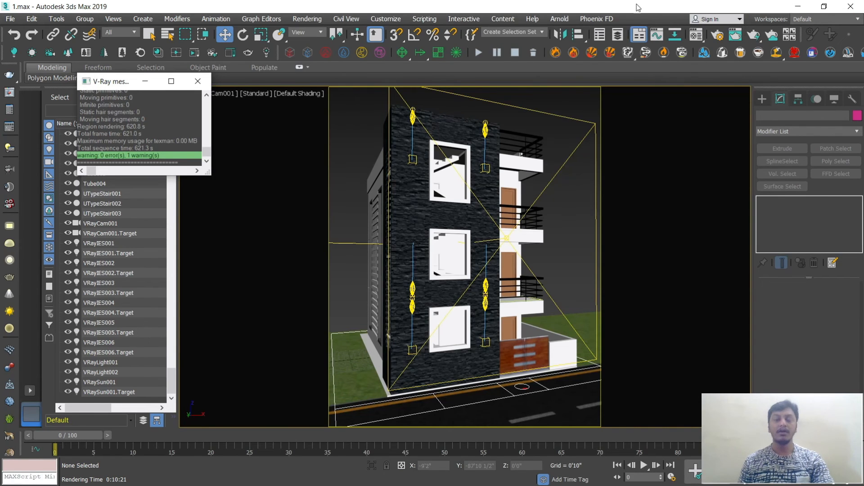
left_click(199, 83)
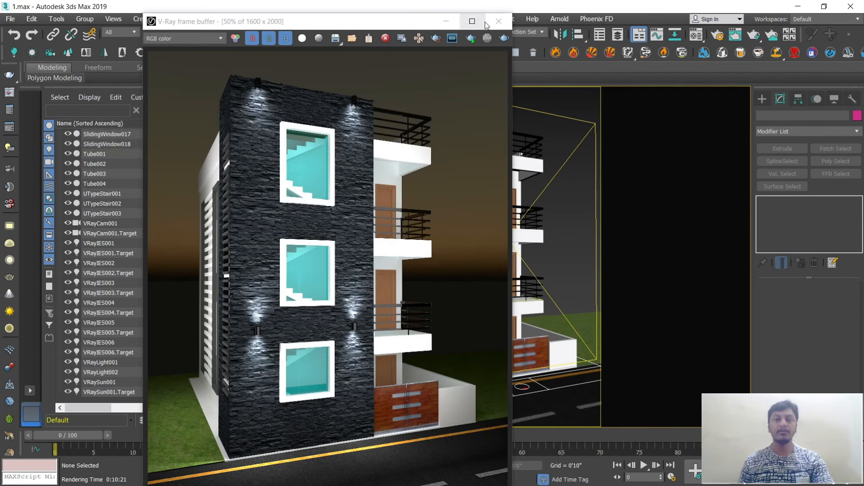
left_click(498, 22)
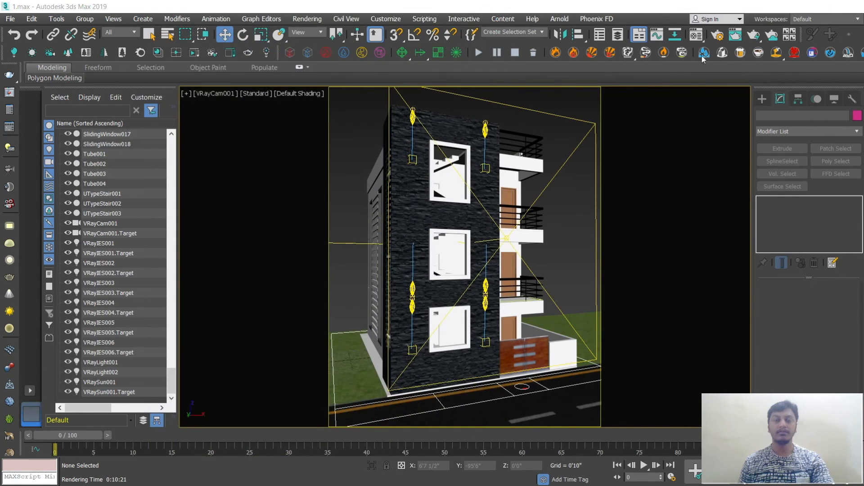
left_click(798, 7)
Place the night image from the desktop into the open day.png document in Photoshop at 100% scale
left_click(23, 72)
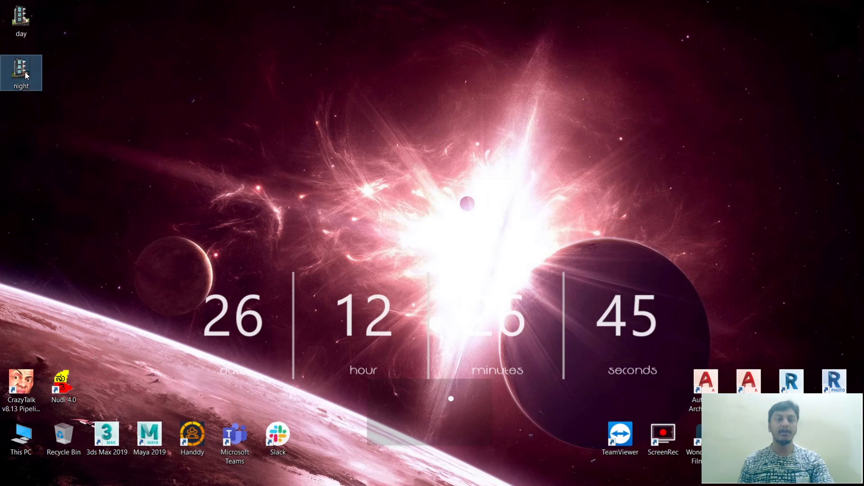
right_click(22, 72)
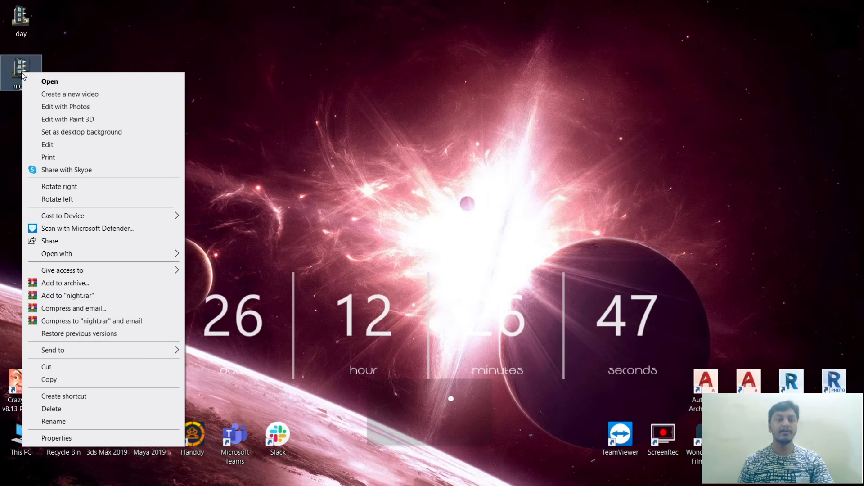
left_click(16, 69)
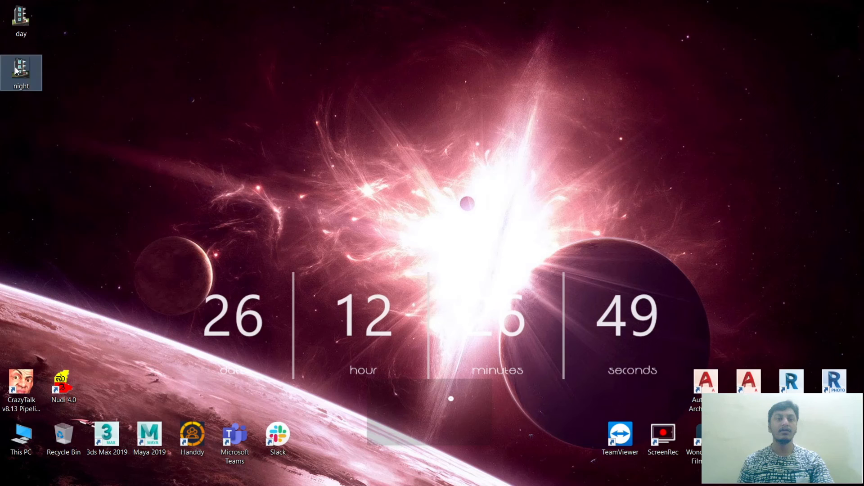
left_click_drag(16, 69, 336, 352)
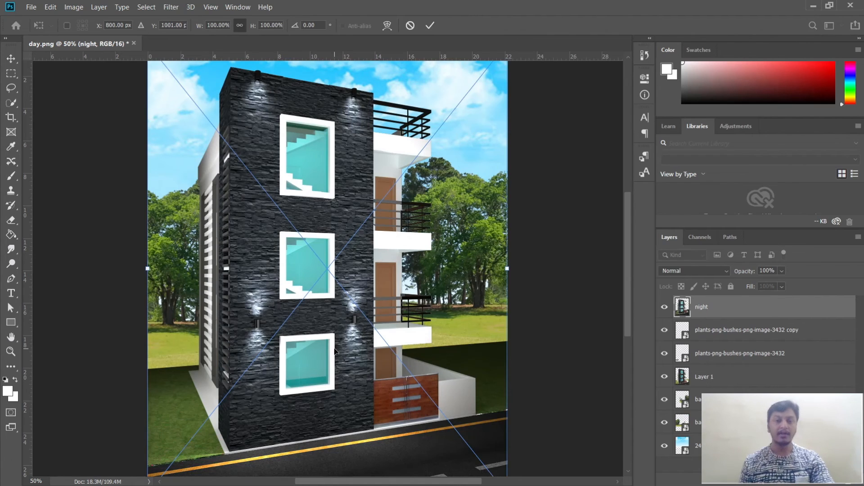
left_click(429, 28)
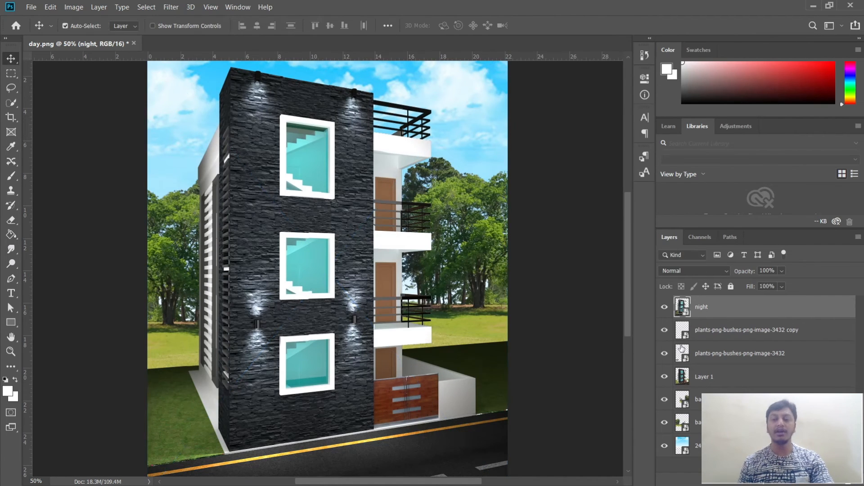
Hide Layer 1 and move the night layer directly above it, beneath the two plants-png-bushes layers
left_click(668, 381)
left_click_drag(724, 316, 719, 374)
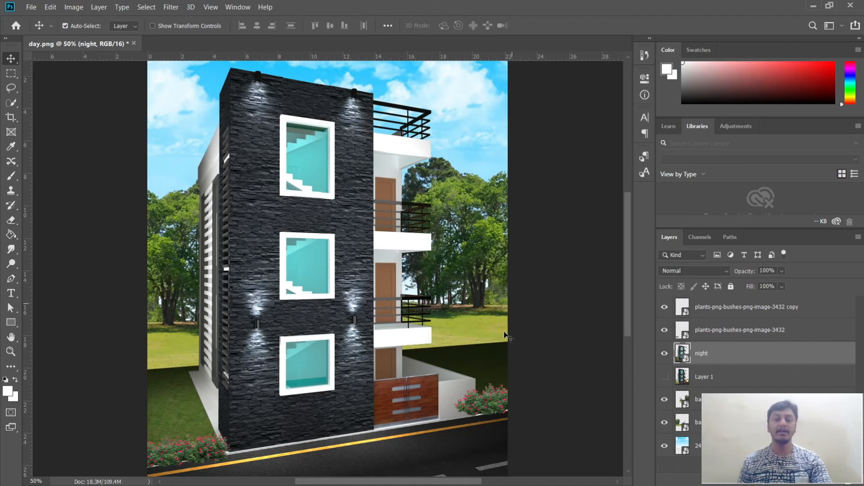
left_click(469, 307)
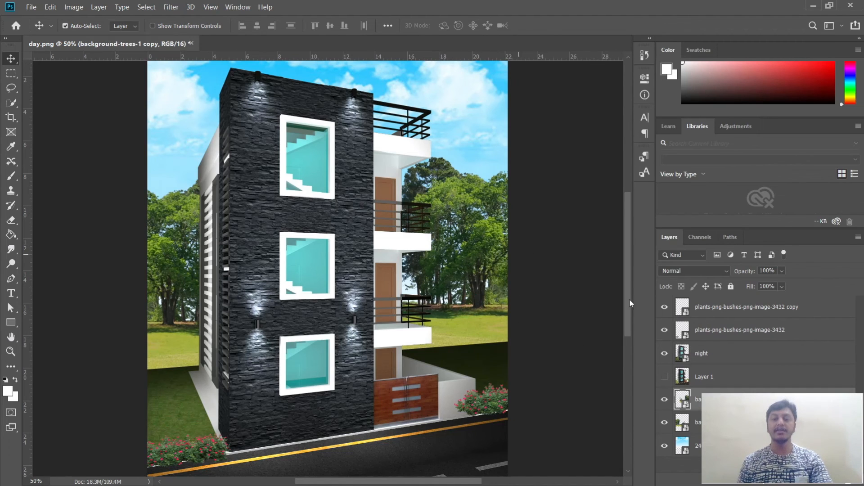
left_click(74, 7)
left_click(90, 35)
left_click(216, 34)
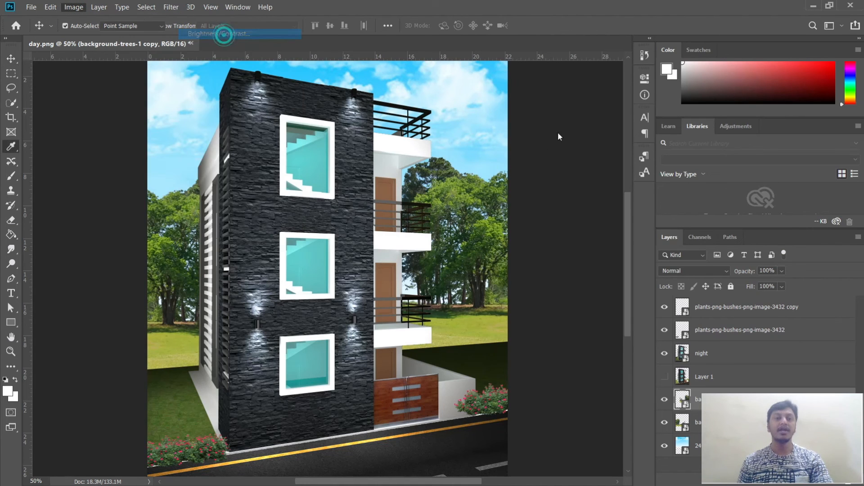
left_click(495, 185)
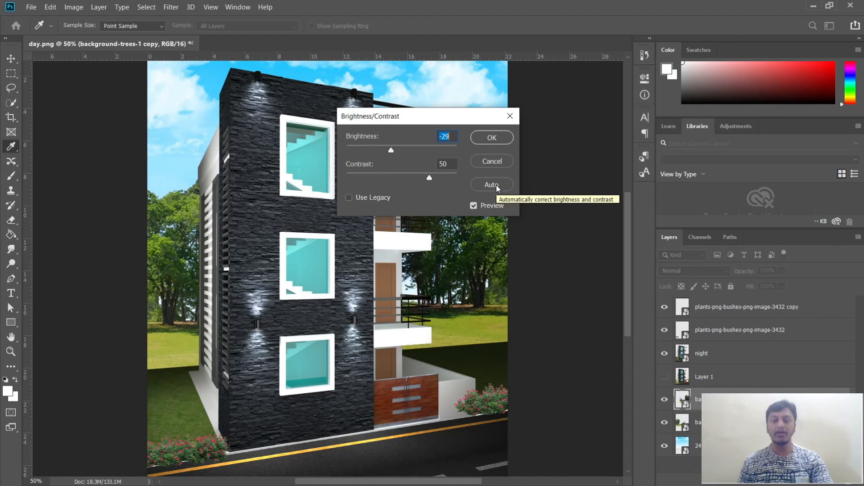
left_click(490, 162)
key("v")
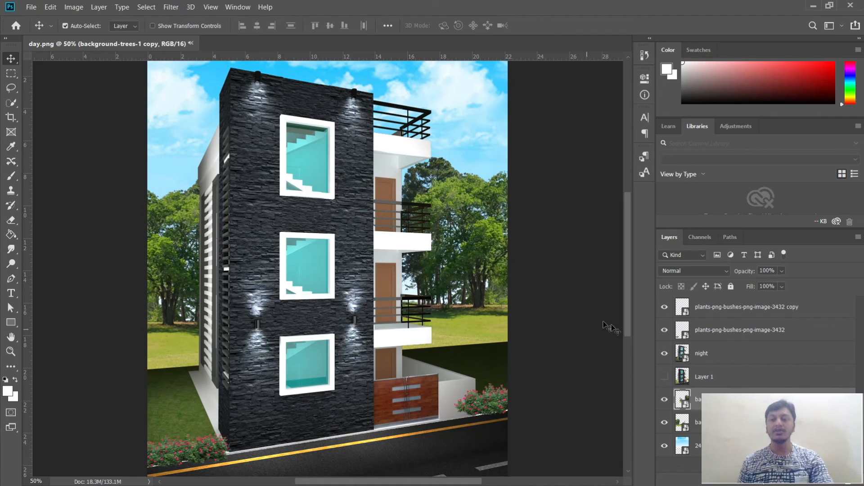
Darken the background-trees-1 copy layer with an Exposure adjustment of exposure -3.77 and offset -0.0138
left_click(73, 6)
mouse_move(92, 34)
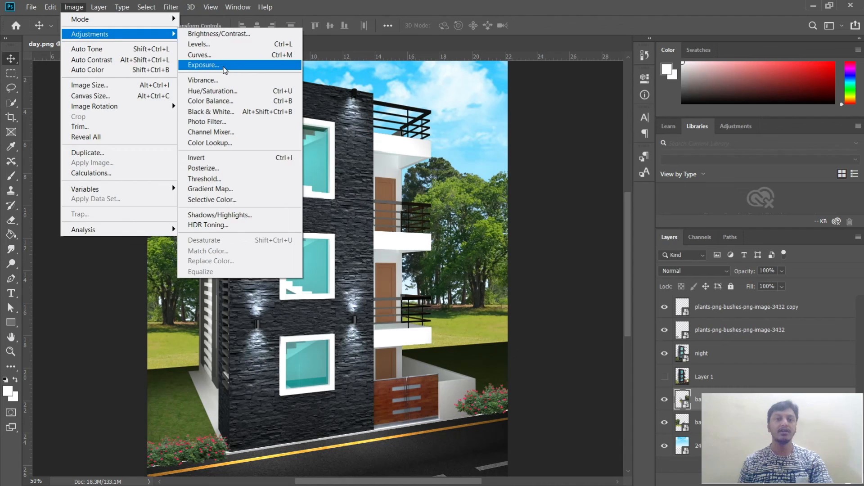
left_click(203, 65)
left_click_drag(477, 116, 687, 128)
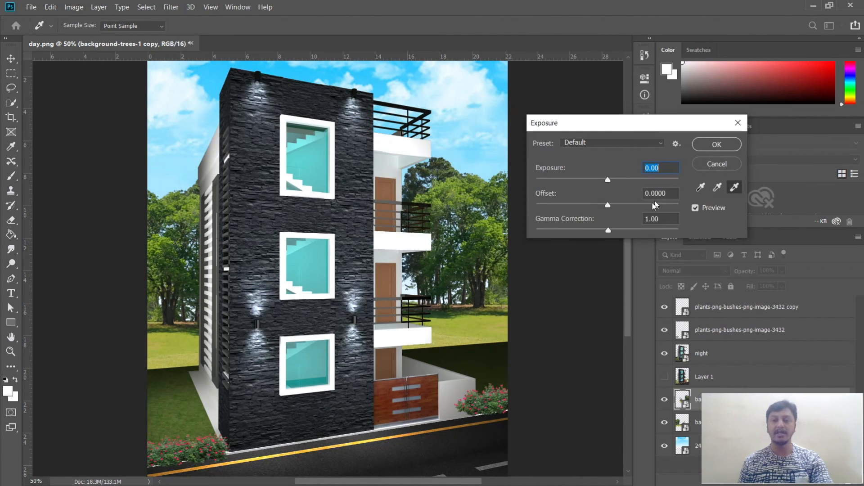
left_click_drag(590, 180, 568, 181)
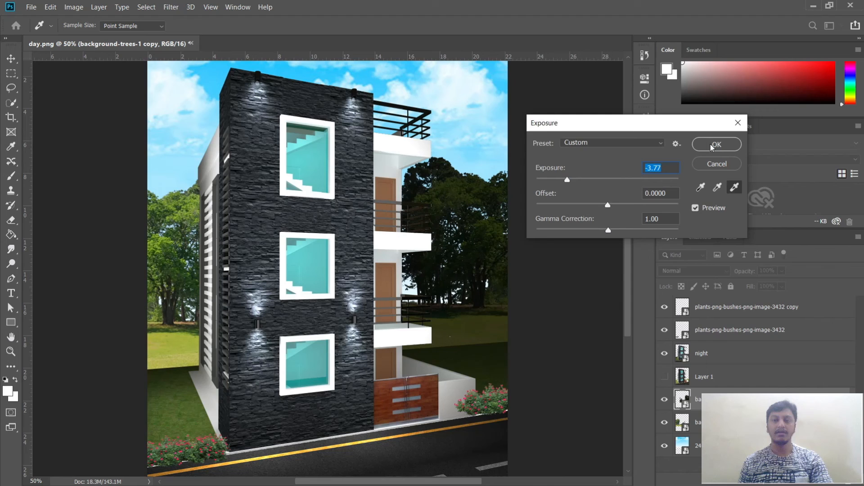
left_click_drag(595, 207, 607, 207)
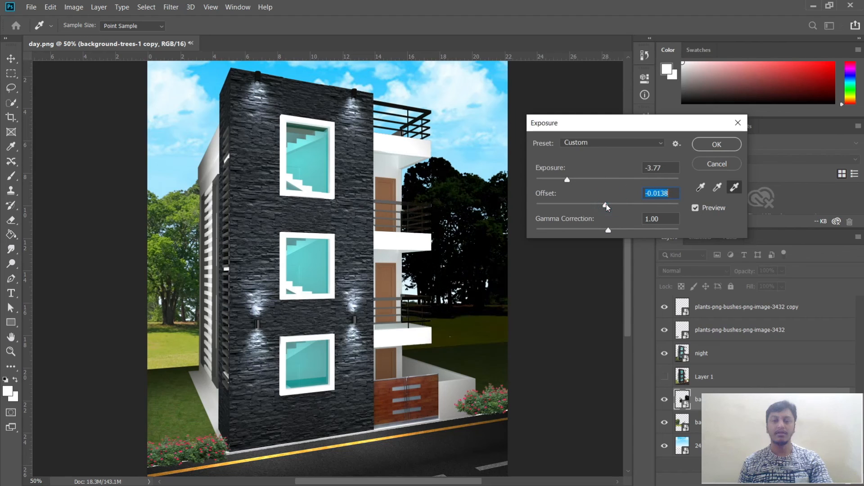
left_click(716, 144)
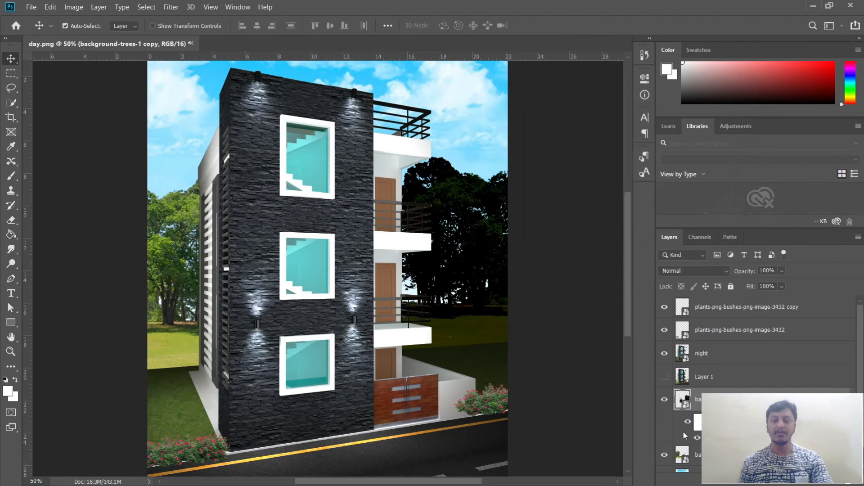
Darken the background-trees-1 layer with an Exposure adjustment to match the already darkened trees on the other side of the building
scroll(686, 435, "down", 1)
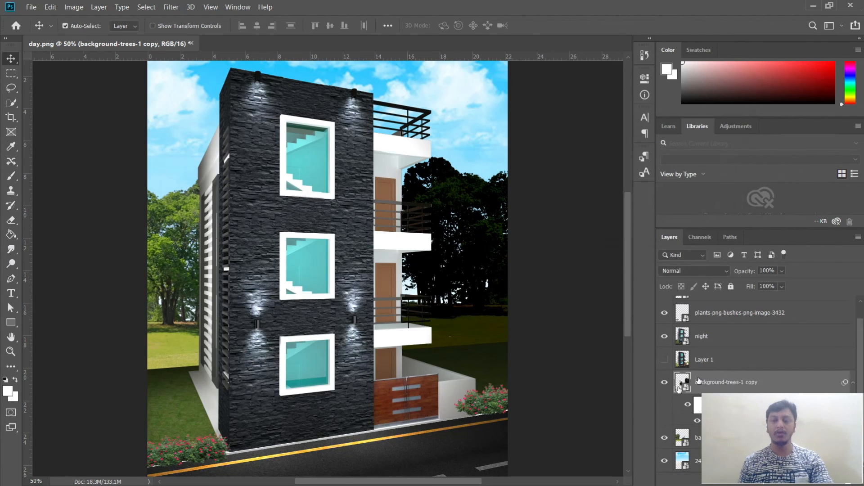
left_click(694, 440)
left_click(76, 7)
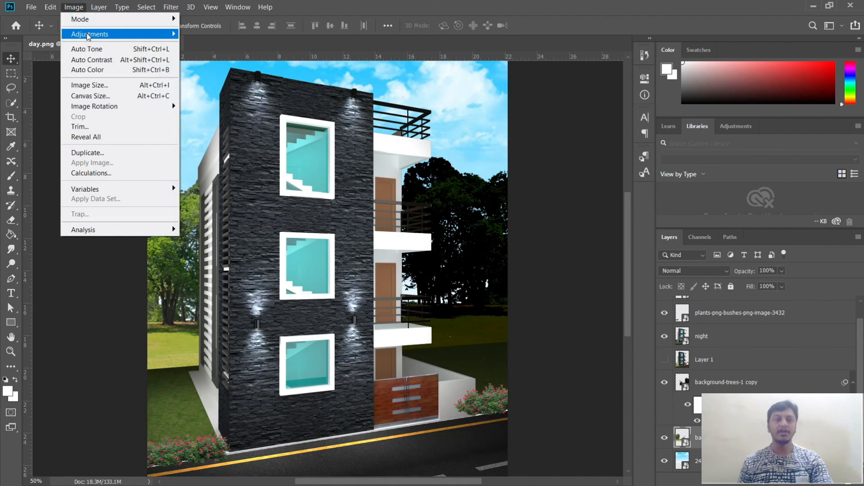
mouse_move(88, 36)
left_click(212, 61)
left_click_drag(608, 180, 571, 181)
left_click(705, 154)
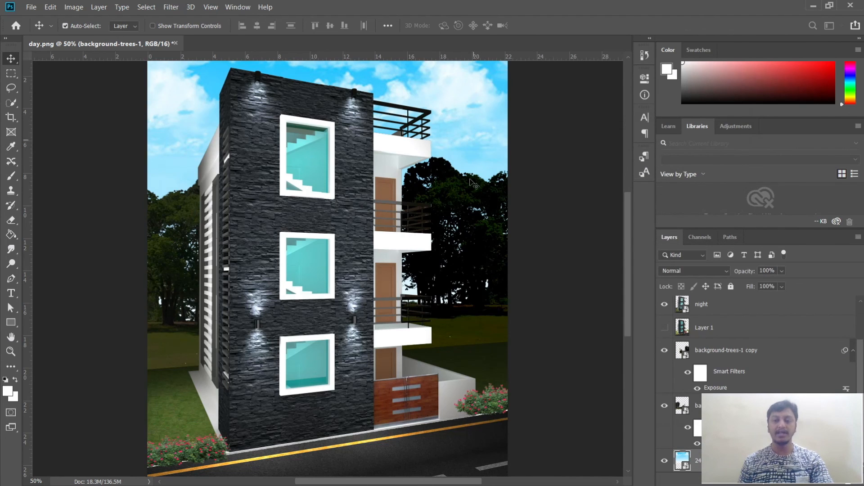
Darken the sky layer with an Exposure adjustment of -3.61
left_click(74, 7)
left_click(86, 34)
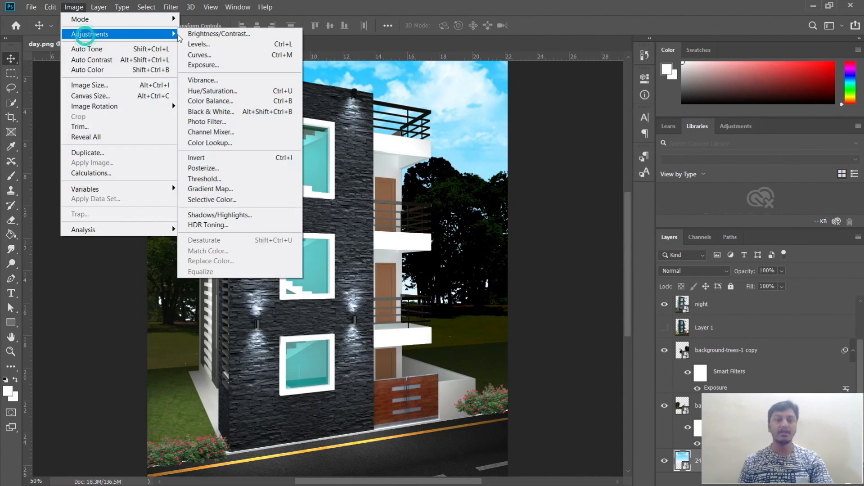
left_click(203, 65)
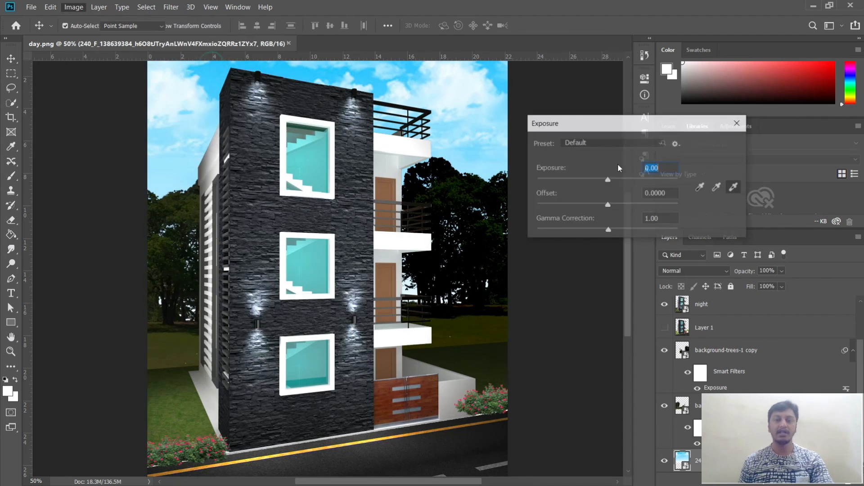
left_click_drag(559, 180, 570, 182)
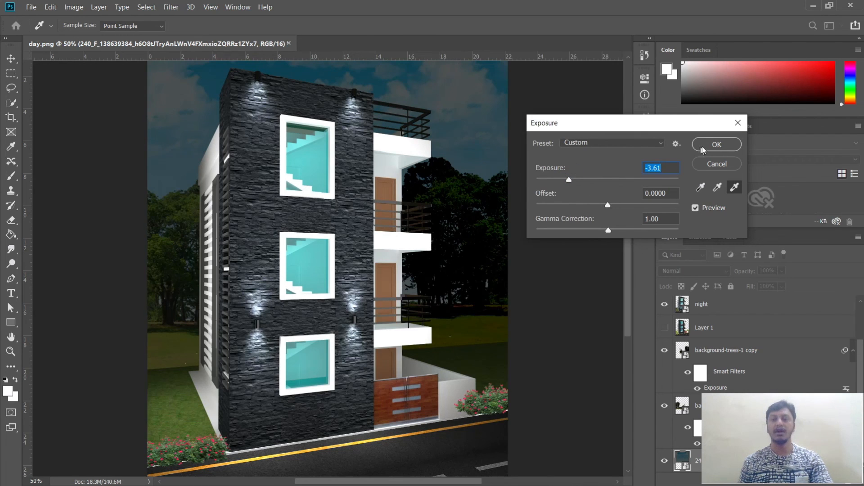
left_click(716, 144)
Reduce the brightness of the plants-png-bushes-png-image-3432 copy layer to -32 with Brightness/Contrast
scroll(537, 288, "down", 3)
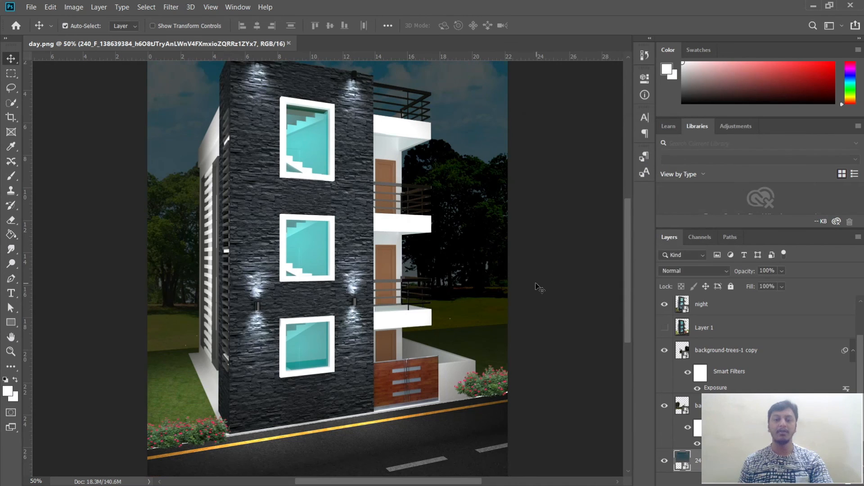
key("ctrl+j")
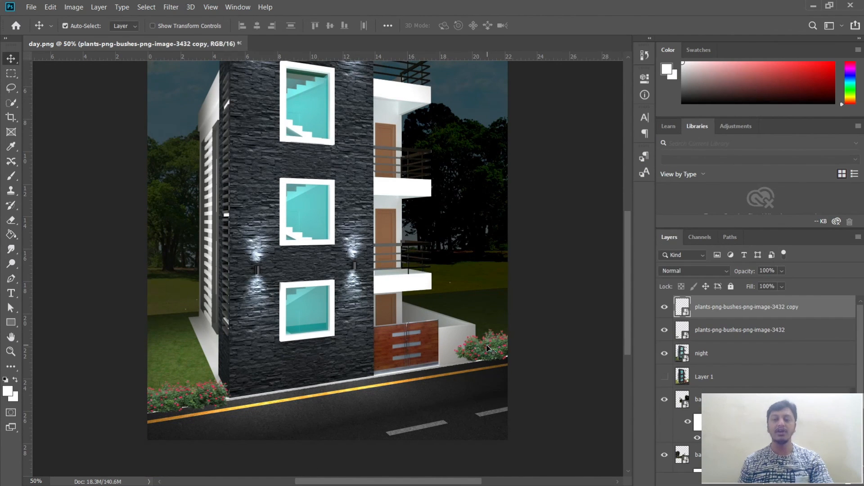
left_click(73, 7)
mouse_move(83, 32)
left_click(207, 34)
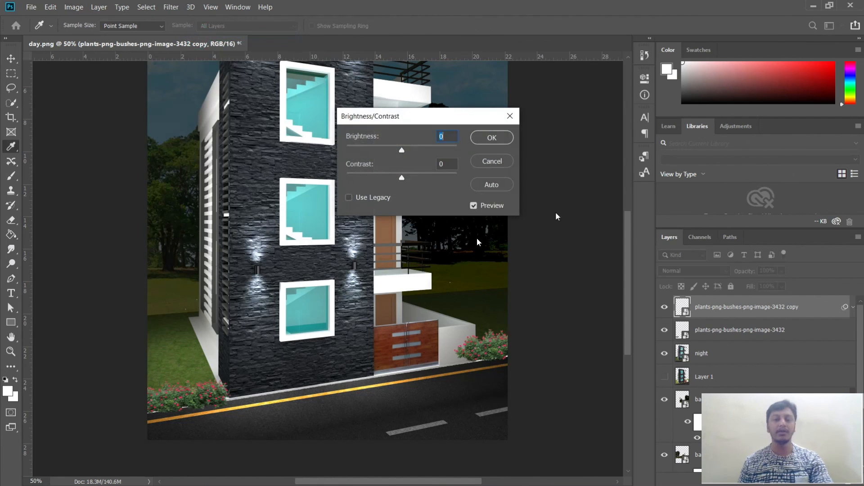
mouse_move(398, 150)
left_mouse_down()
mouse_move(383, 153)
mouse_move(391, 151)
left_mouse_up()
left_click(491, 137)
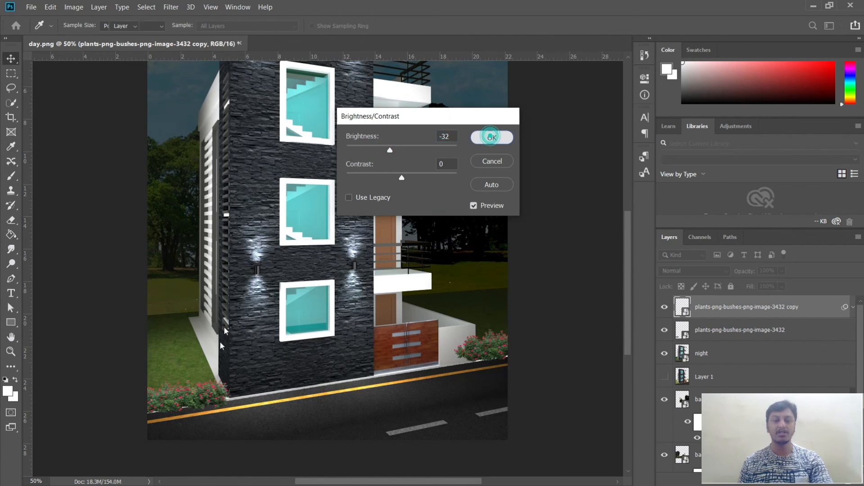
Reduce the brightness of the plants-png-bushes-png-image-3432 layer to -20 with Brightness/Contrast
left_click(73, 7)
mouse_move(90, 34)
left_click(245, 33)
left_click_drag(396, 156, 396, 153)
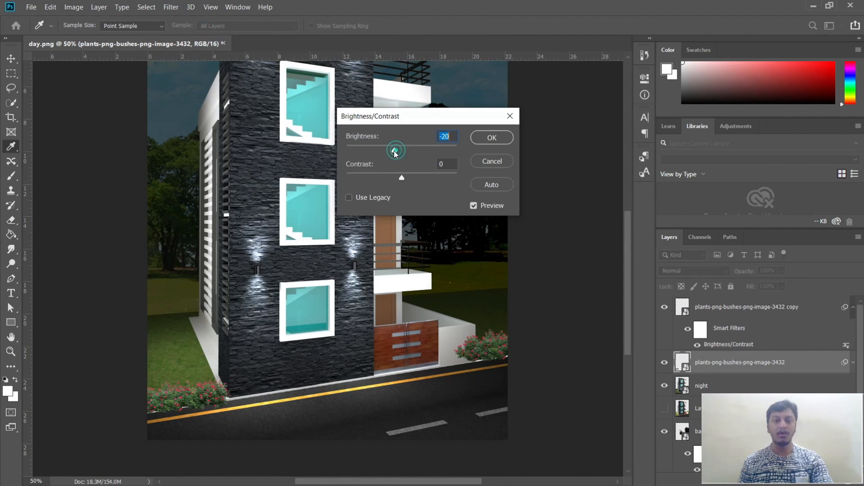
left_click(492, 138)
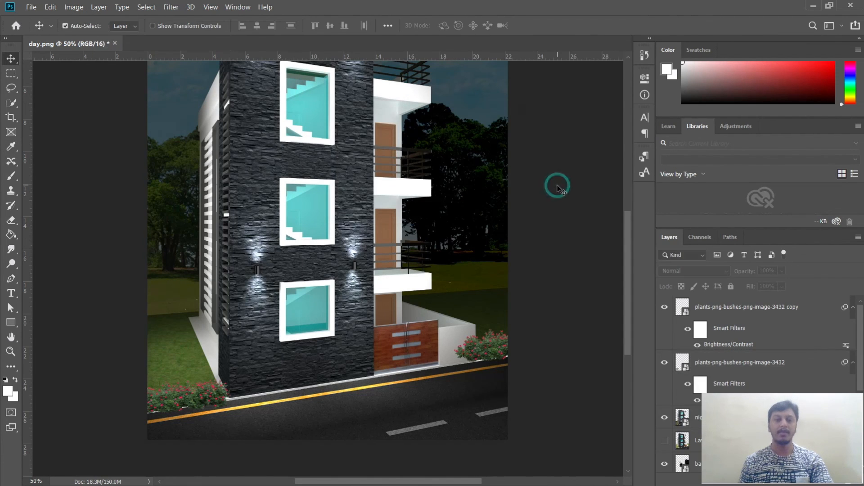
Apply Brightness/Contrast to the night layer, using the automatic correction for contrast 7 and raising the brightness to 24
key("ctrl+minus")
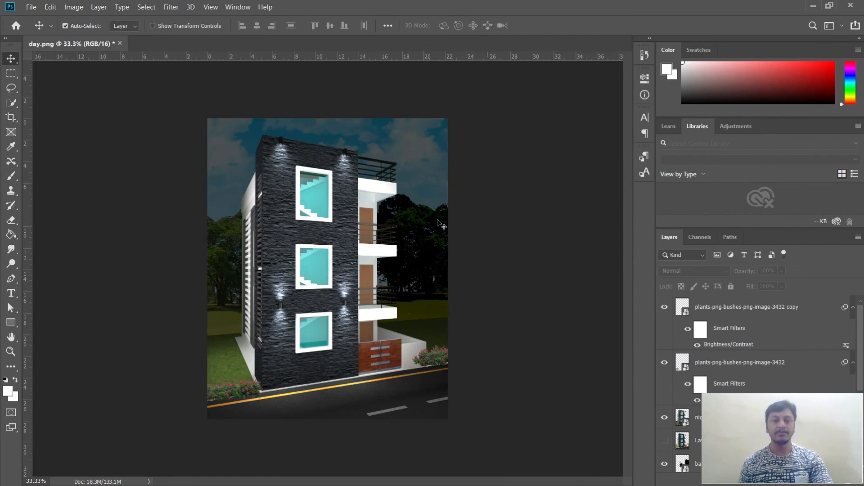
left_click(345, 235, "ctrl")
left_click(73, 7)
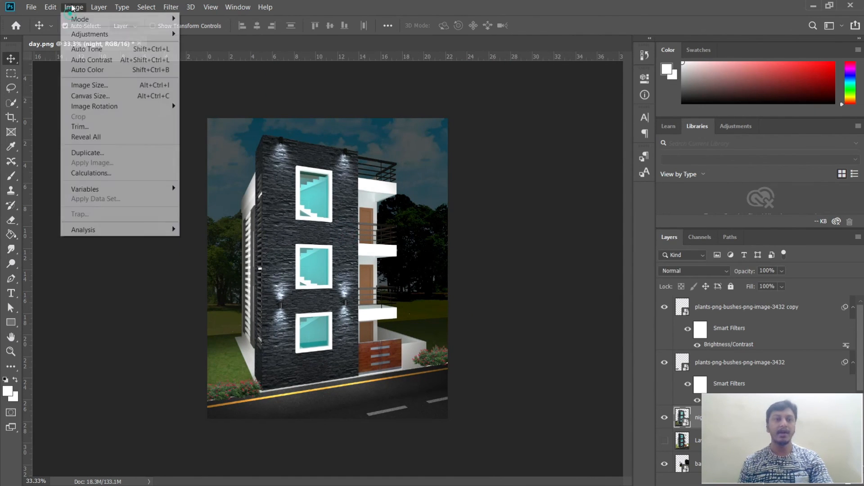
mouse_move(85, 33)
left_click(207, 40)
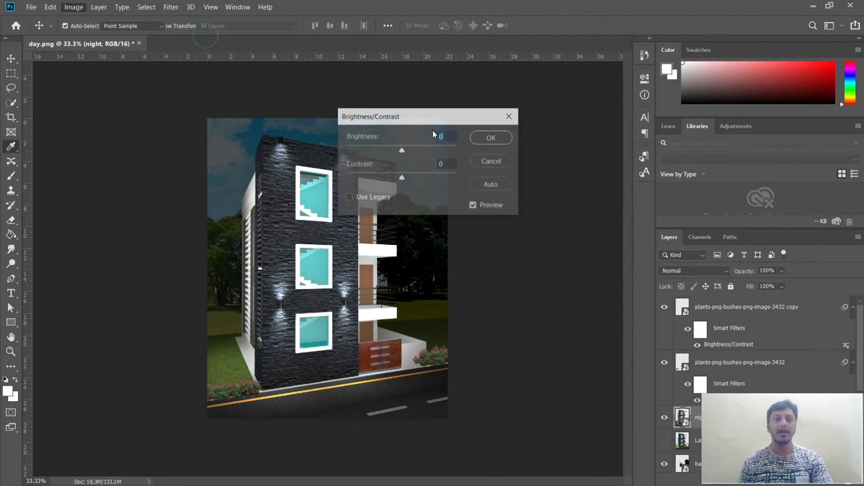
left_click(492, 185)
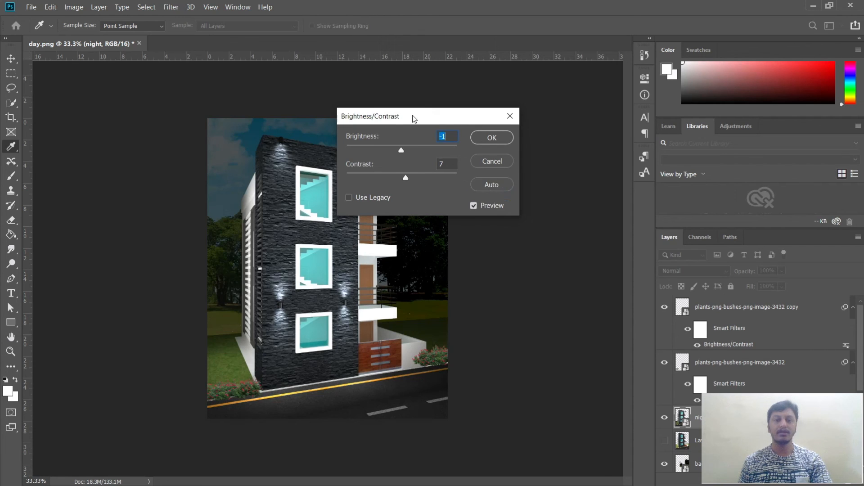
left_click_drag(414, 118, 473, 118)
left_click_drag(460, 150, 476, 151)
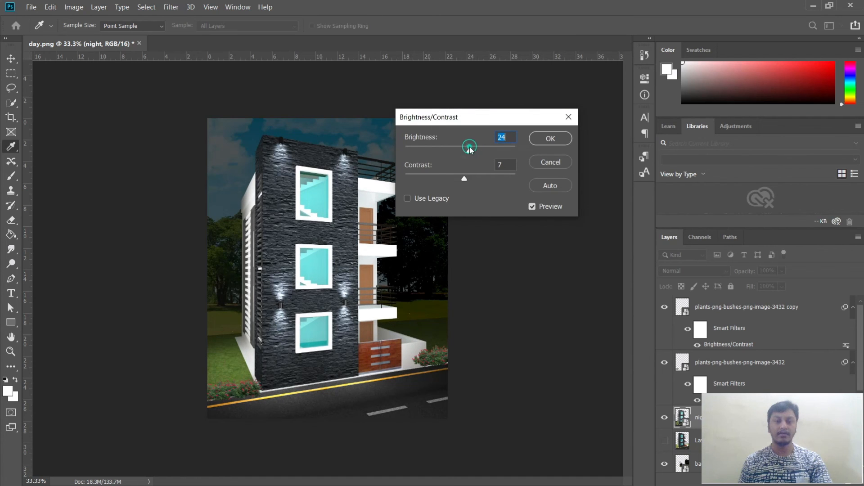
left_click(551, 139)
key("v")
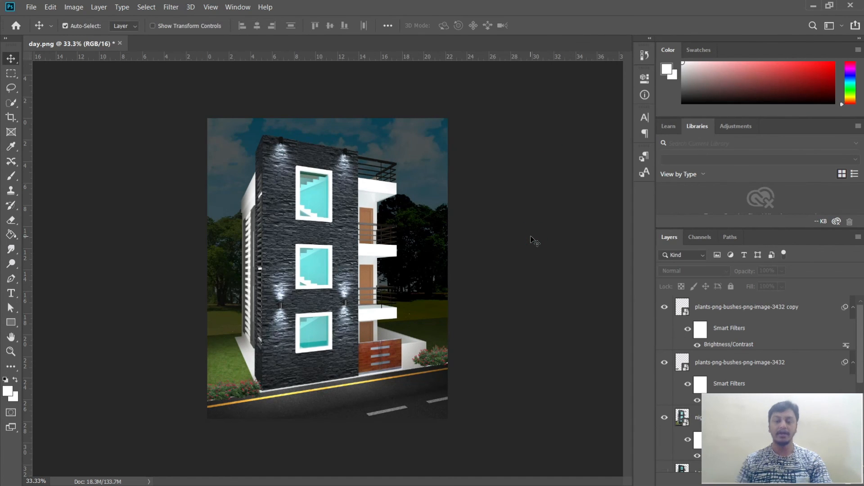
key("ctrl+plus")
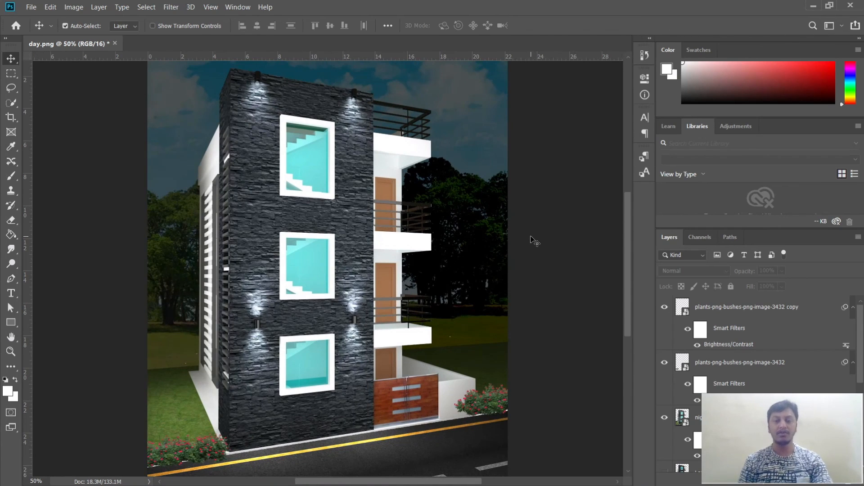